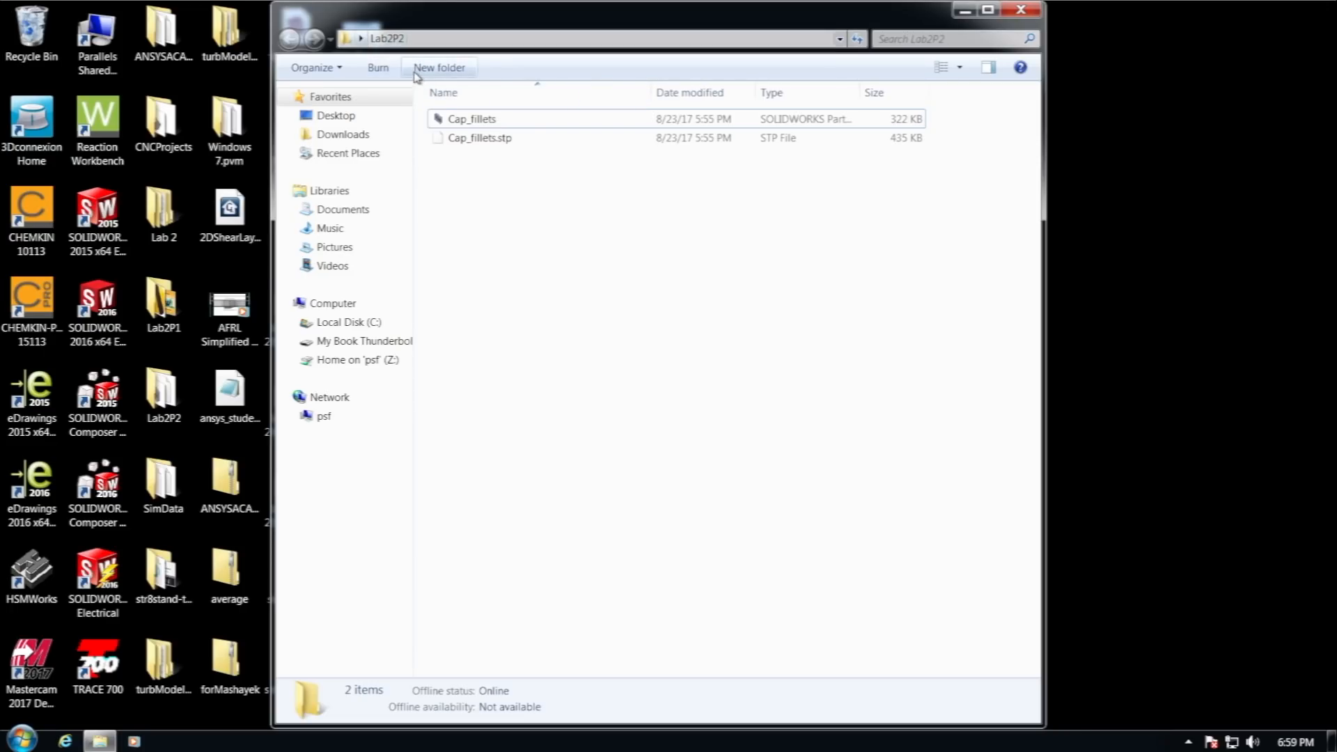
Step: Open the Cap_fillets part in SOLIDWORKS 2016 and decline feature recognition
{"action": "left_click", "coordinate": [472, 122]}
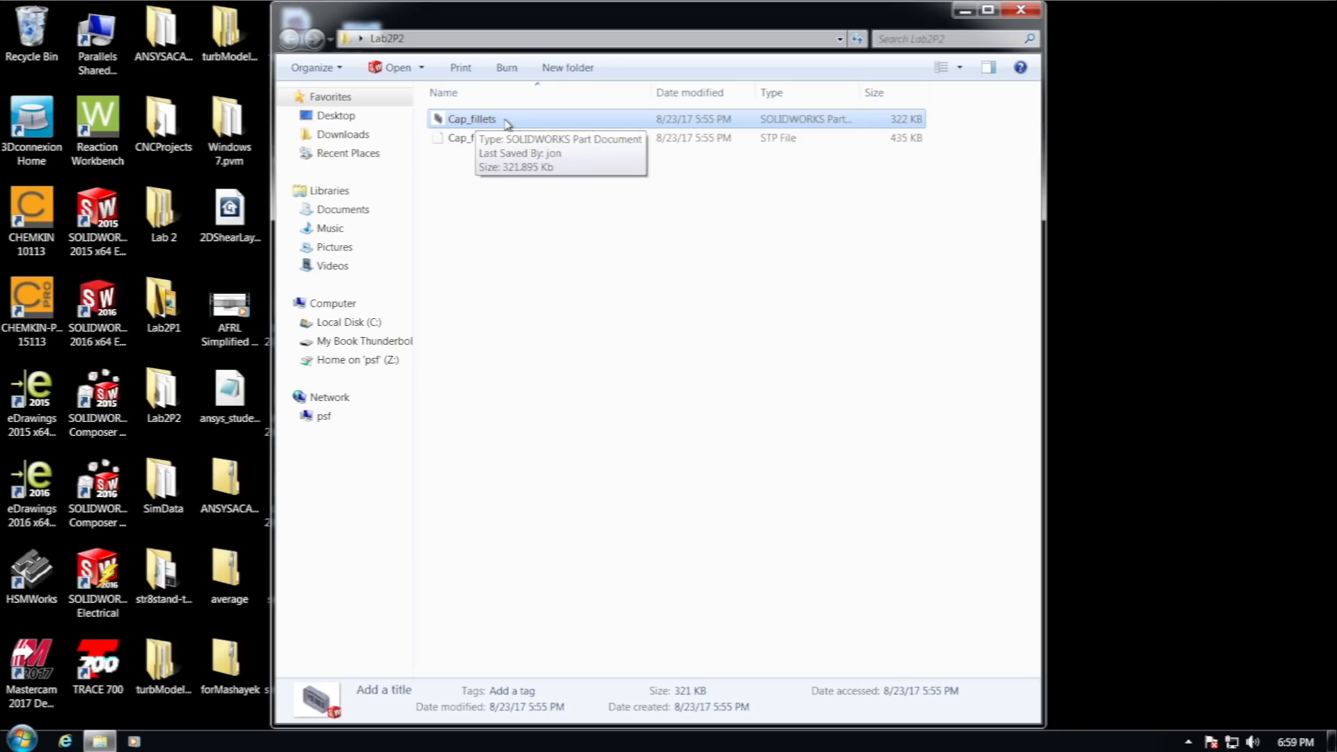
{"action": "double_click", "coordinate": [478, 120]}
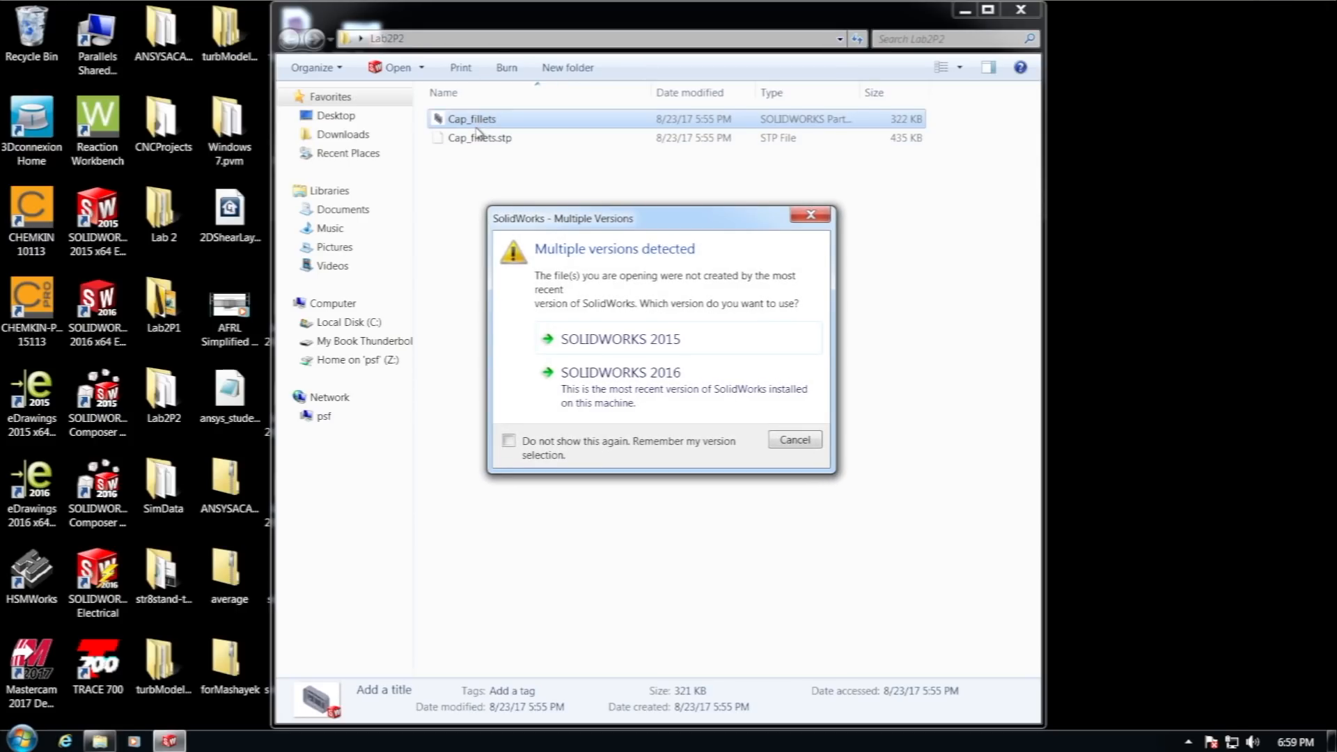
{"action": "left_click", "coordinate": [620, 380]}
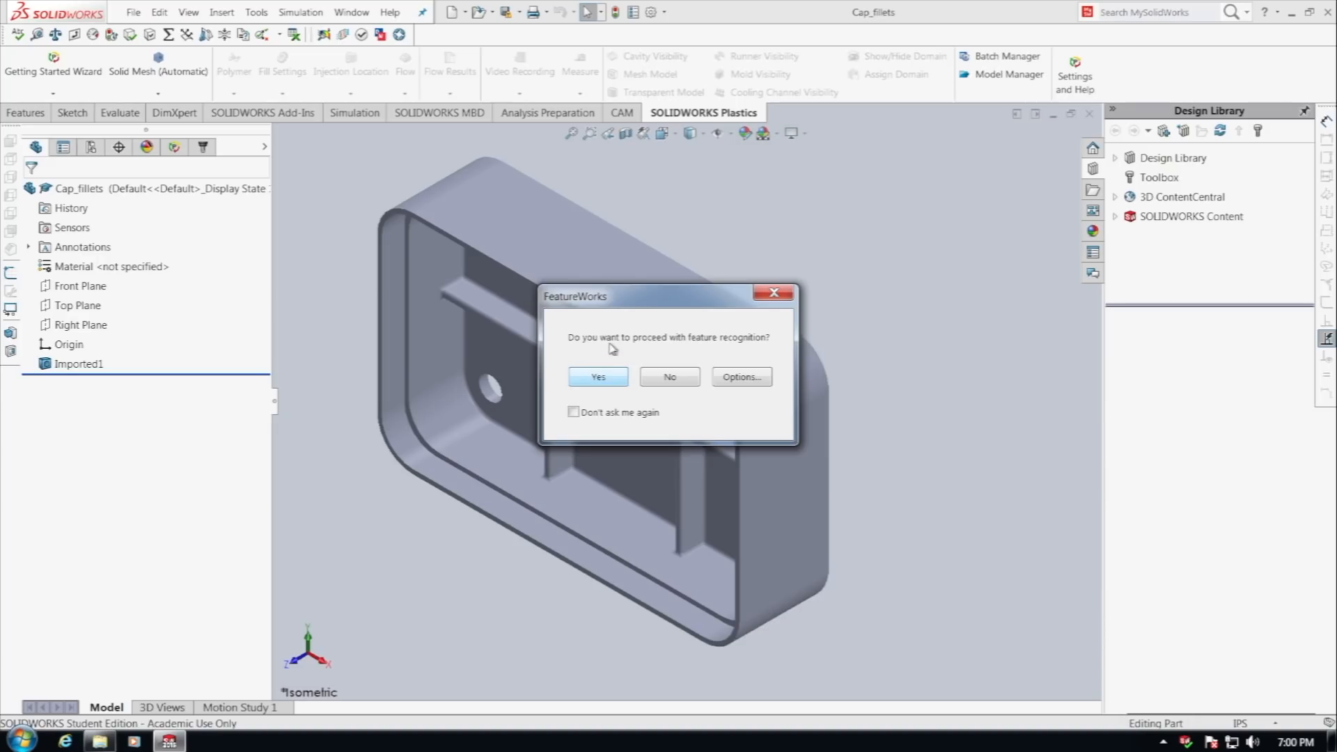
{"action": "left_click", "coordinate": [688, 381]}
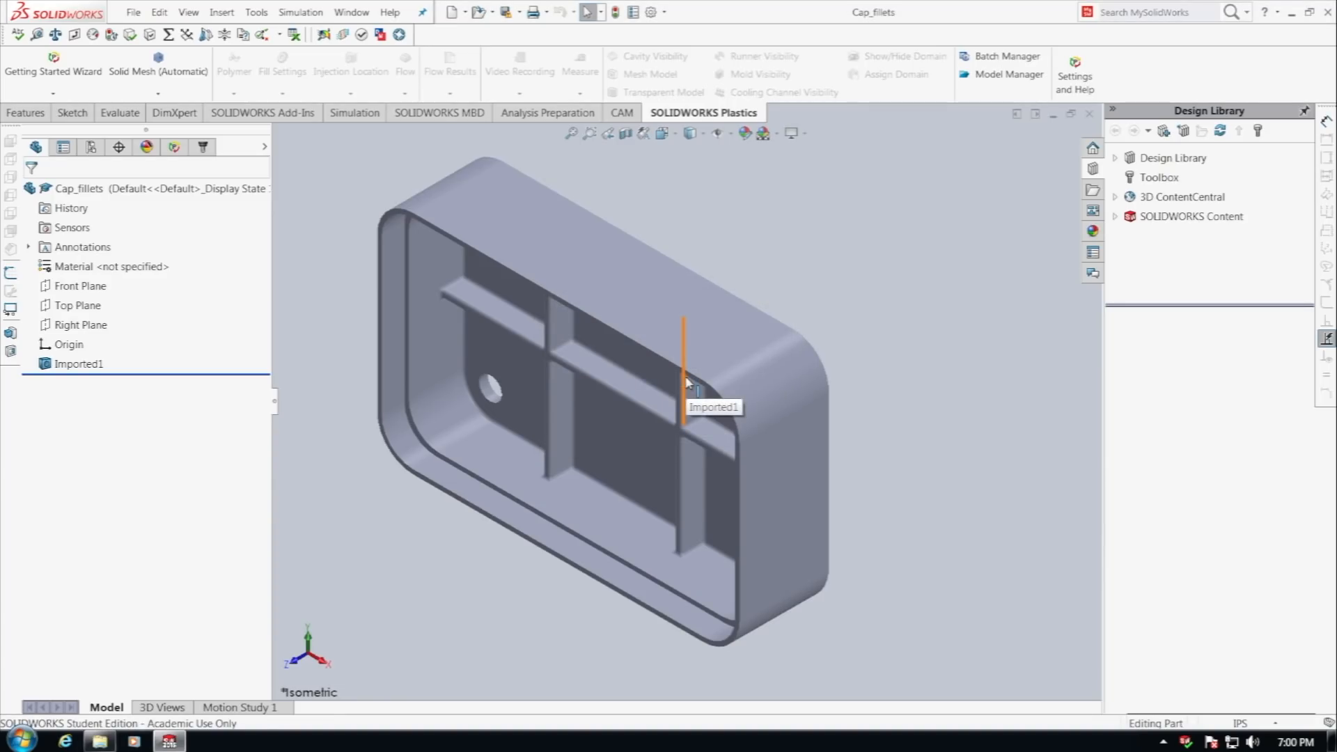
Step: Try to send the part to ANSYS Workbench through the ANSYS 16.2 add-in
{"action": "left_click", "coordinate": [269, 16]}
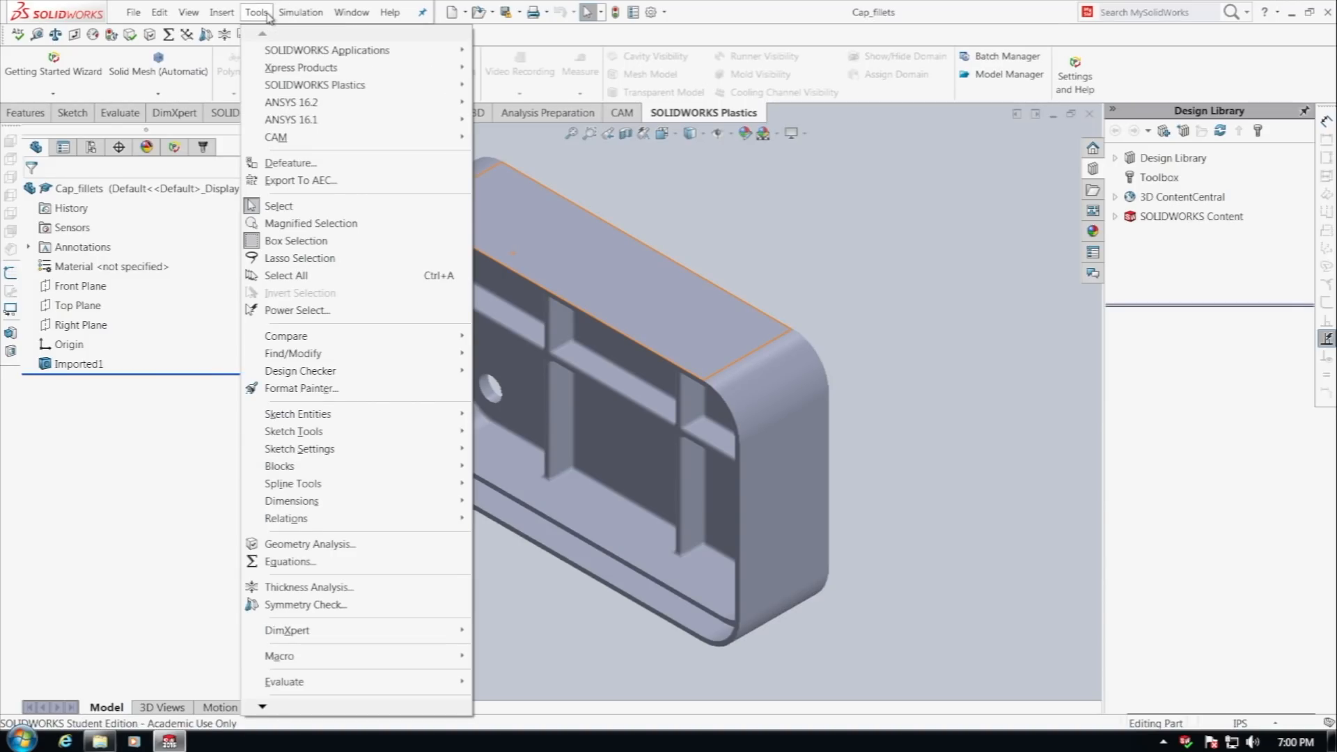
{"action": "mouse_move", "coordinate": [318, 120]}
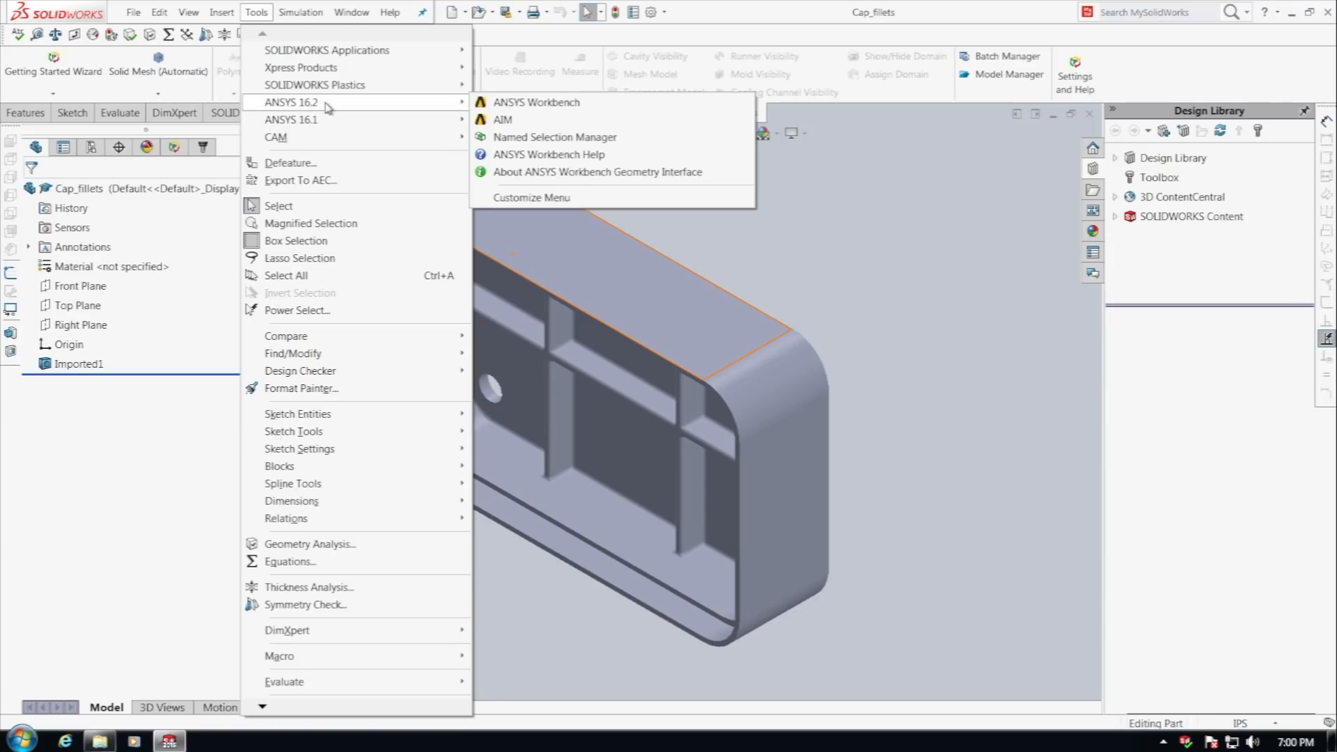
{"action": "left_click", "coordinate": [568, 104]}
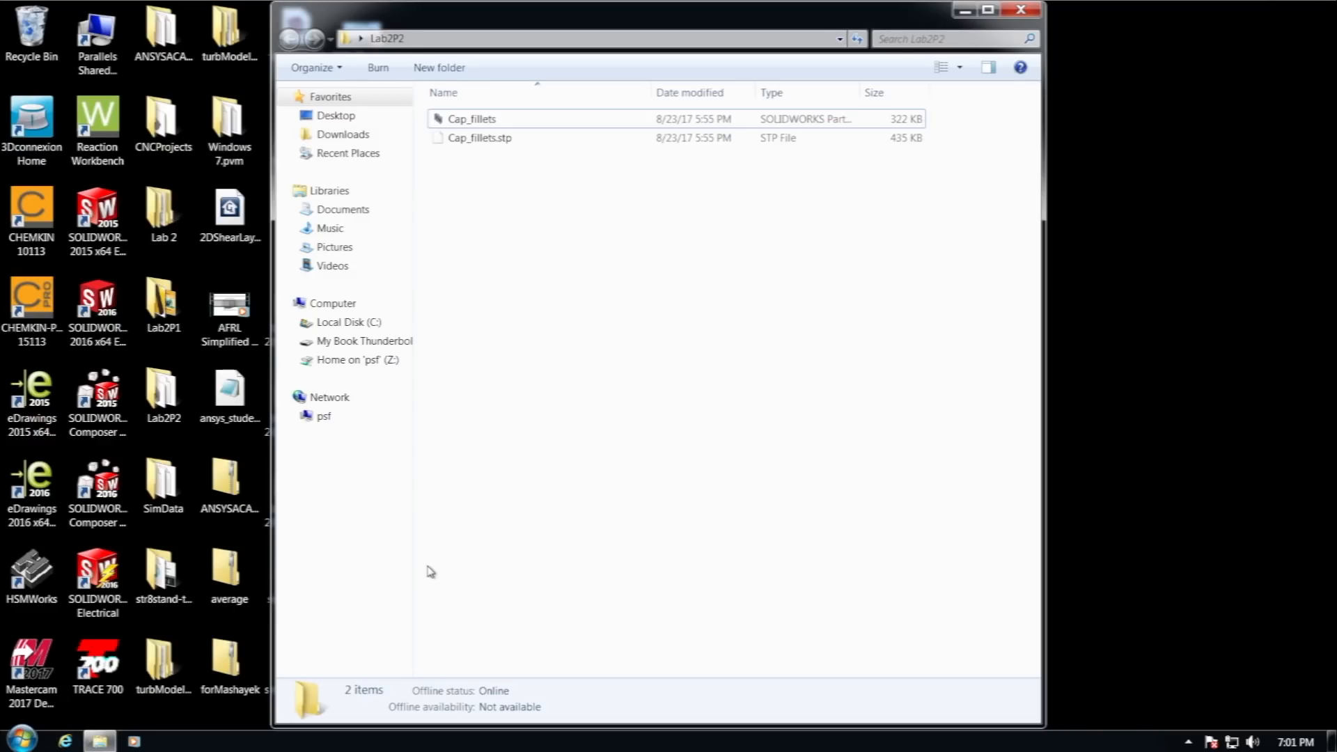
Step: Start the SCDM 18.1 program (SpaceClaim) from the ANSYS 18.1 program group
{"action": "left_click", "coordinate": [21, 741]}
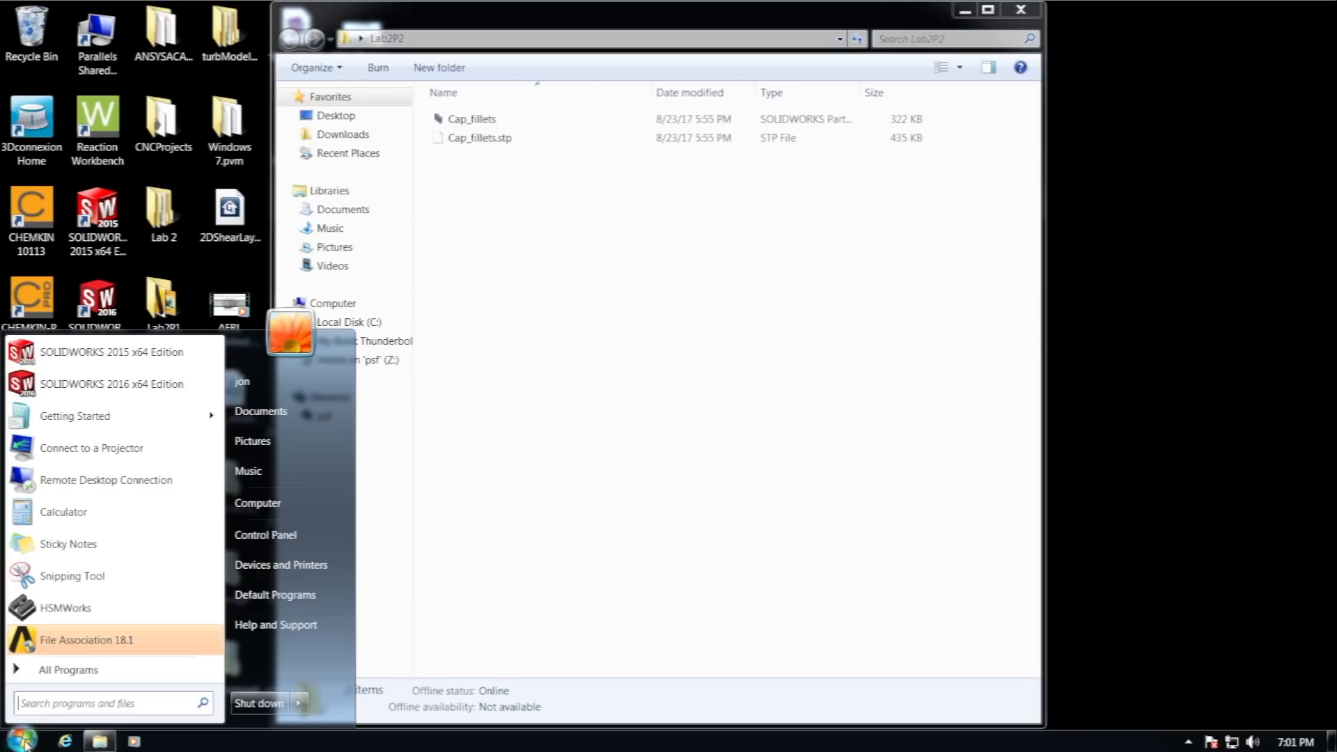
{"action": "left_click", "coordinate": [83, 670]}
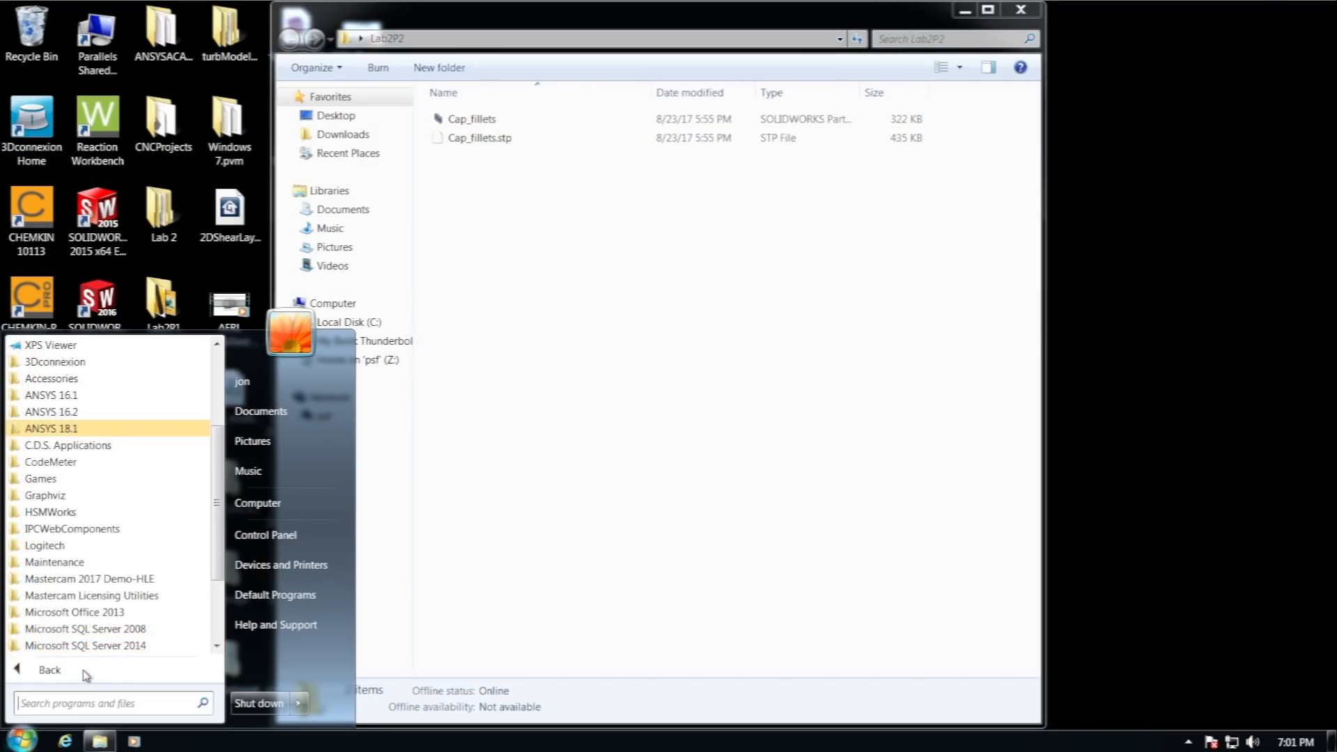
{"action": "left_click", "coordinate": [71, 431]}
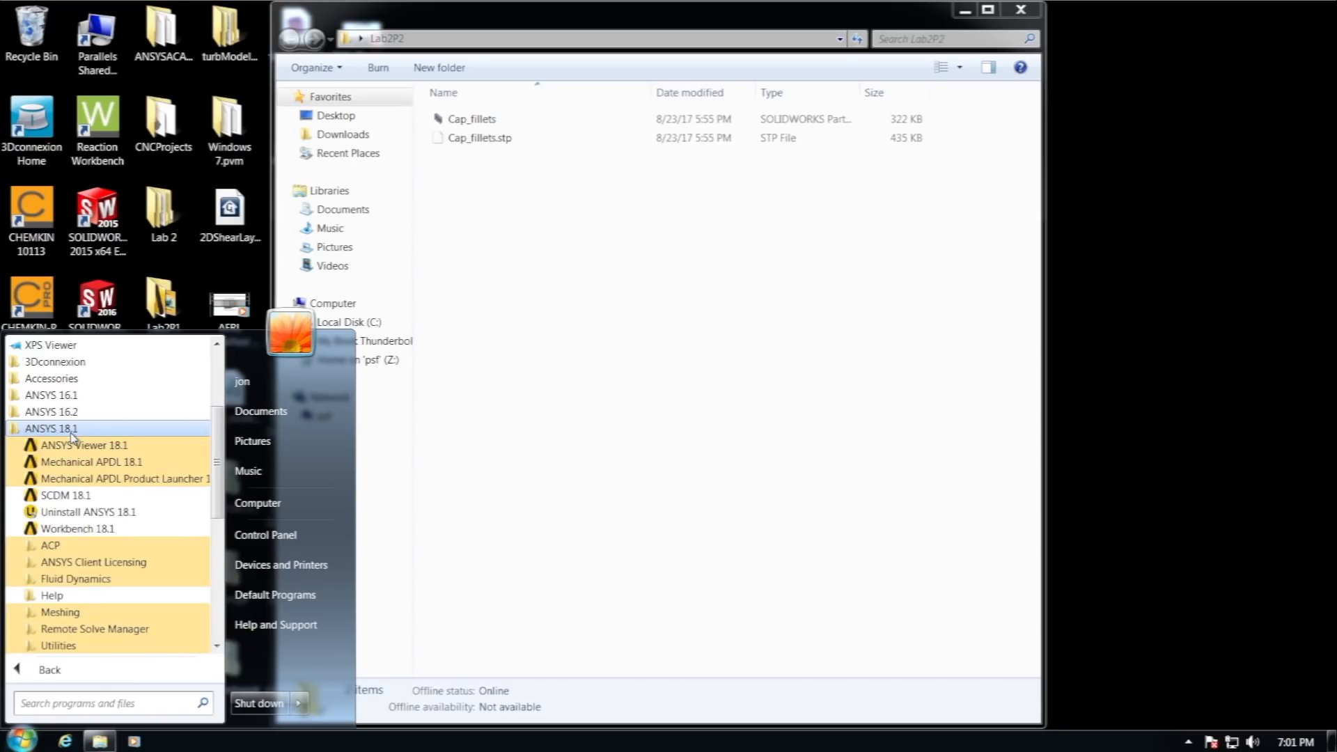
{"action": "left_click", "coordinate": [65, 495]}
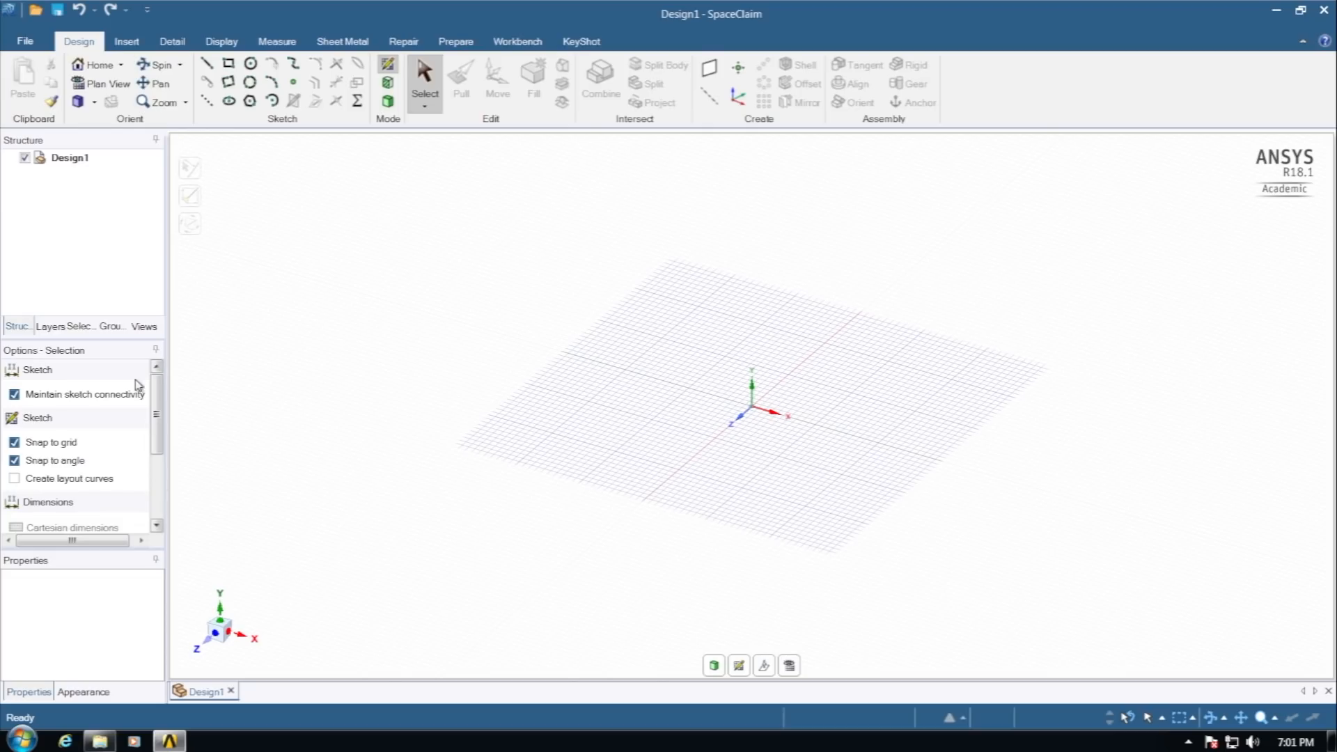
Step: Open the SOLIDWORKS part Cap_fillets from the Lab 2 > Part 2 folder, with All Files as the file type filter
{"action": "left_click", "coordinate": [28, 44]}
{"action": "left_click", "coordinate": [46, 119]}
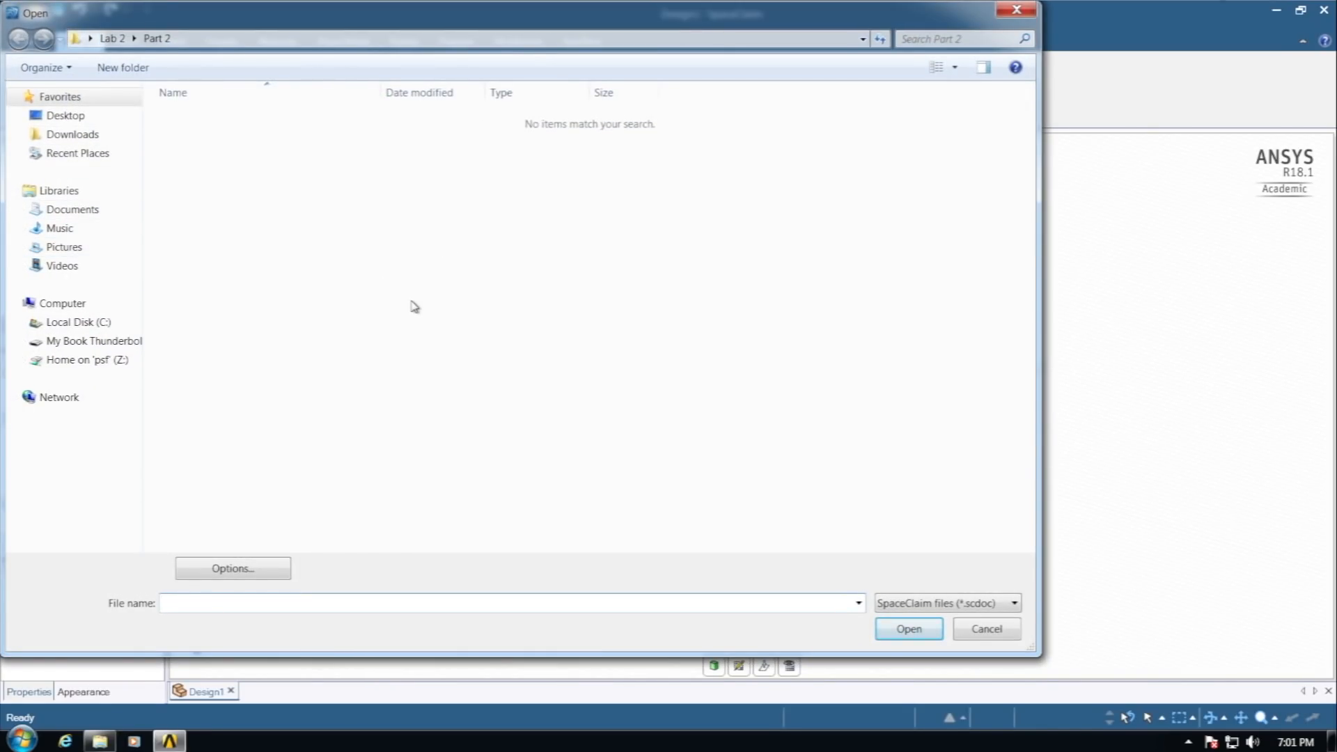
{"action": "left_click", "coordinate": [917, 610]}
{"action": "scroll", "coordinate": [940, 535], "scroll_direction": "down", "scroll_amount": 3}
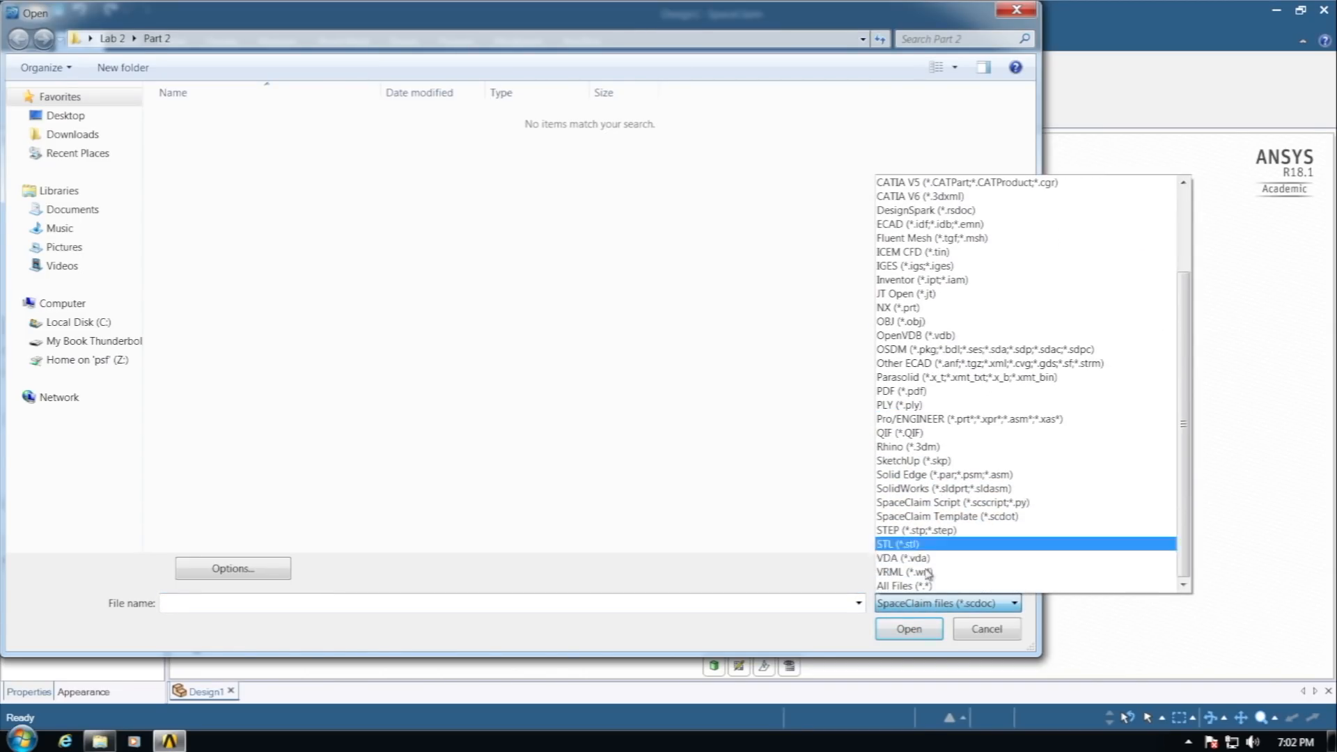
{"action": "left_click", "coordinate": [912, 587]}
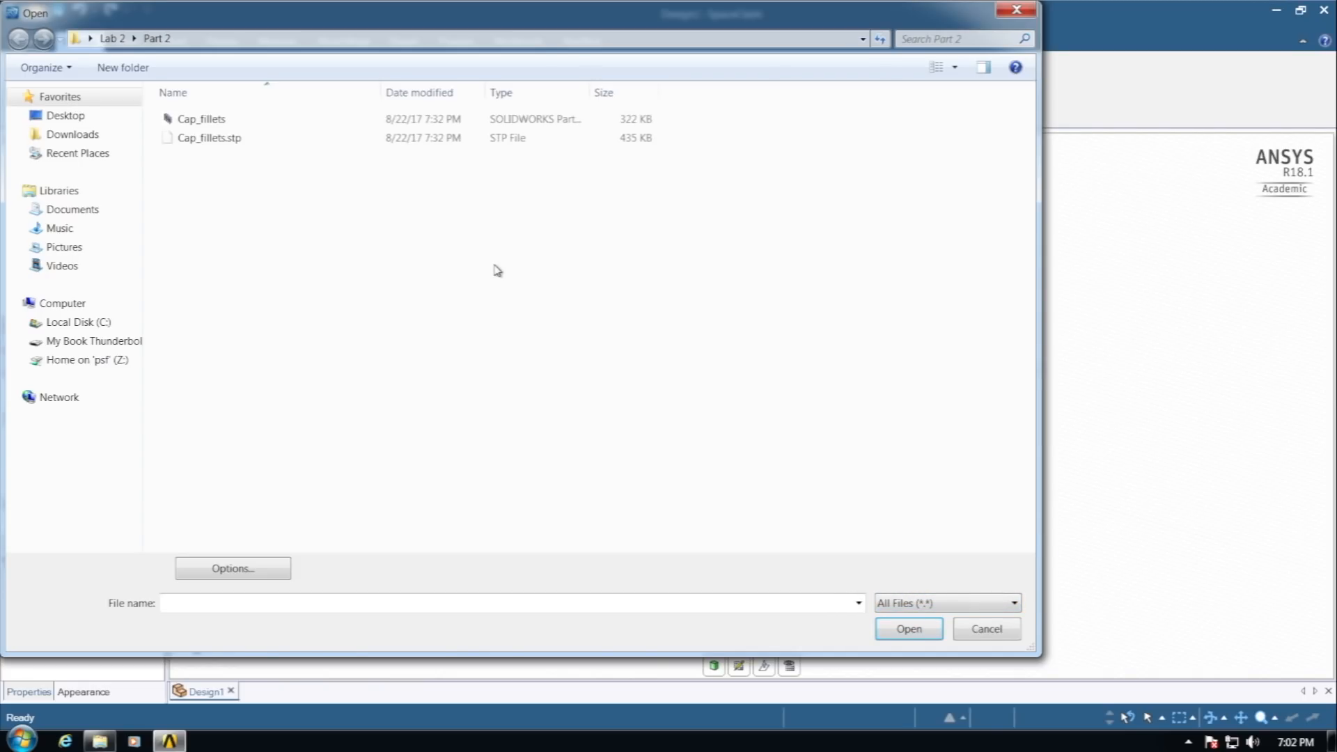
{"action": "left_click", "coordinate": [216, 120]}
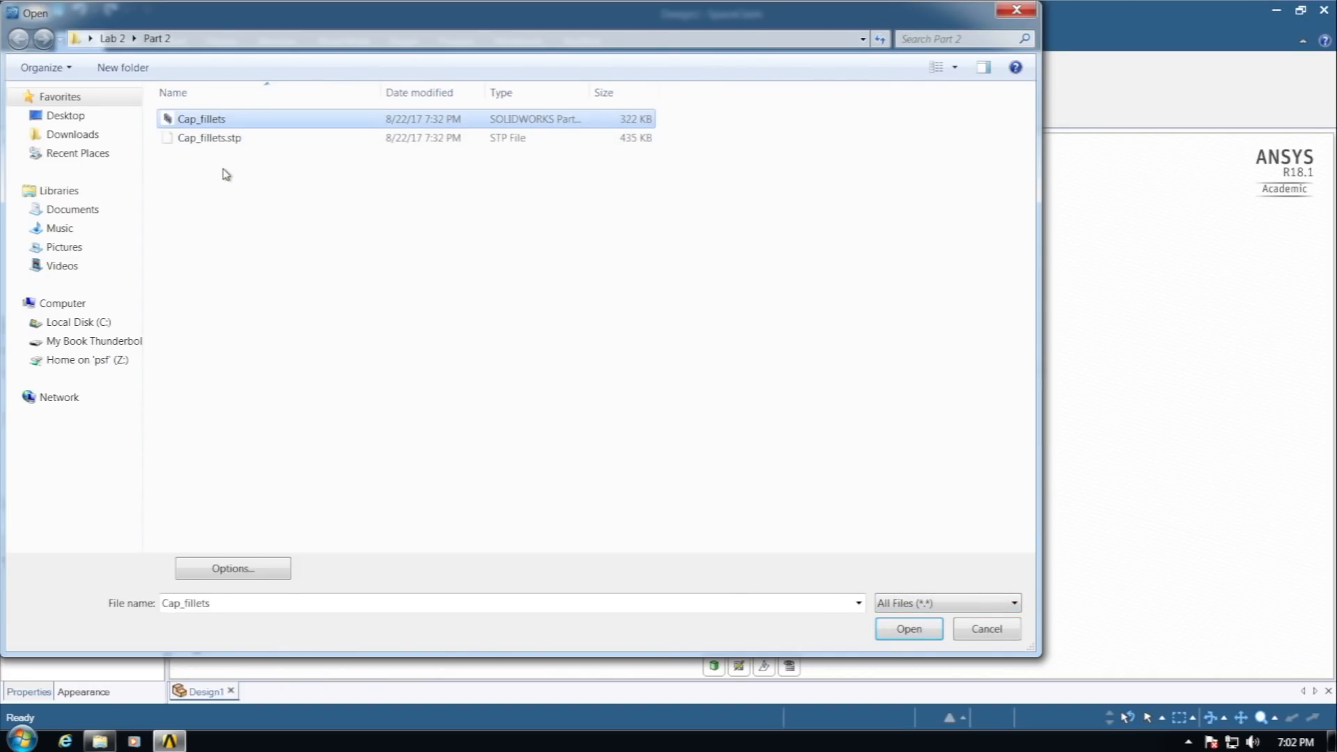
{"action": "left_click", "coordinate": [916, 629]}
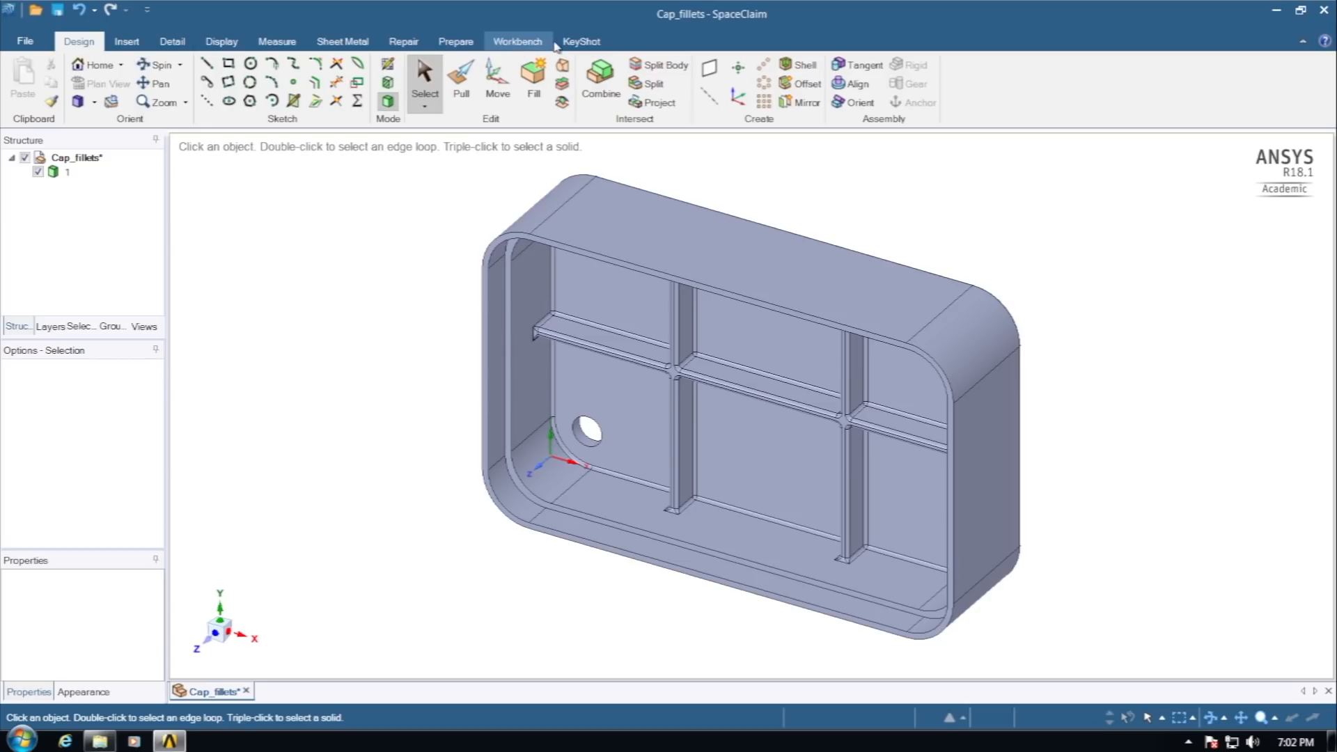
Step: Transfer the part to ANSYS Workbench 18.1 and add a standalone Static Structural system to the project schematic
{"action": "left_click", "coordinate": [516, 44]}
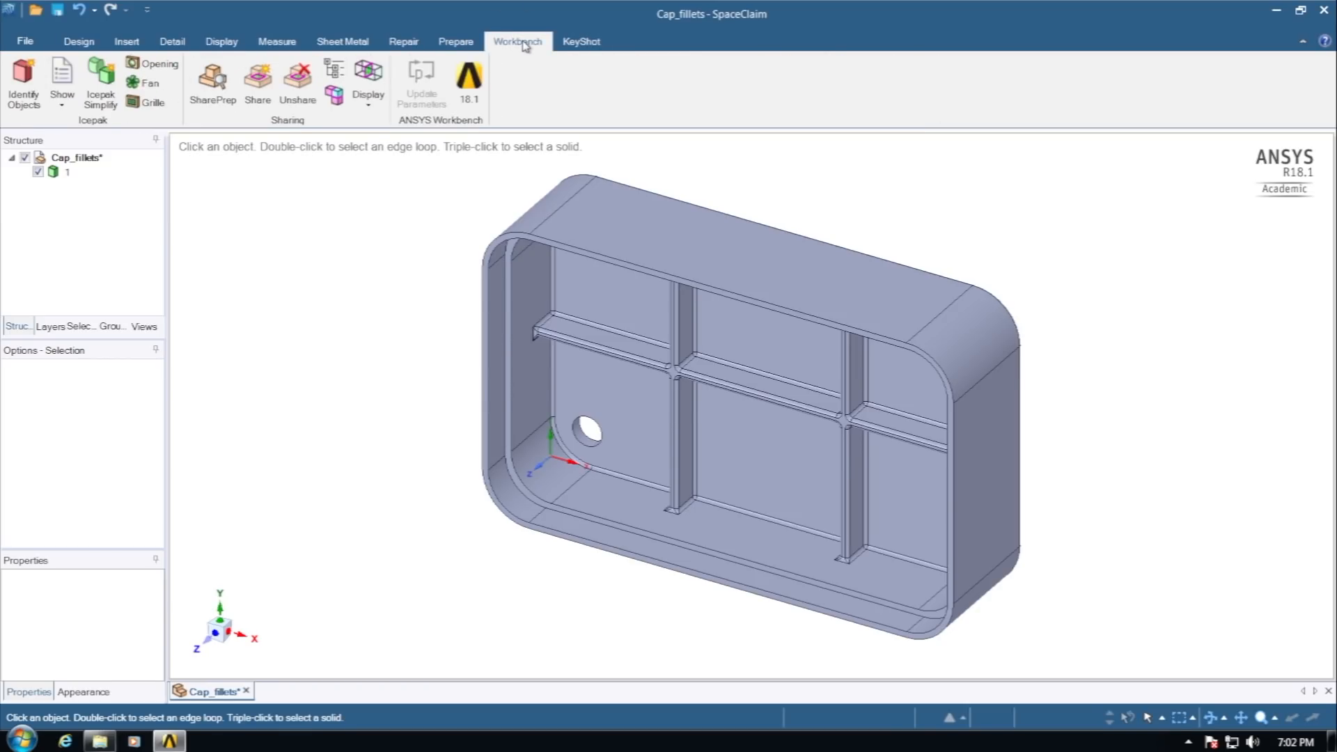
{"action": "left_click", "coordinate": [478, 86]}
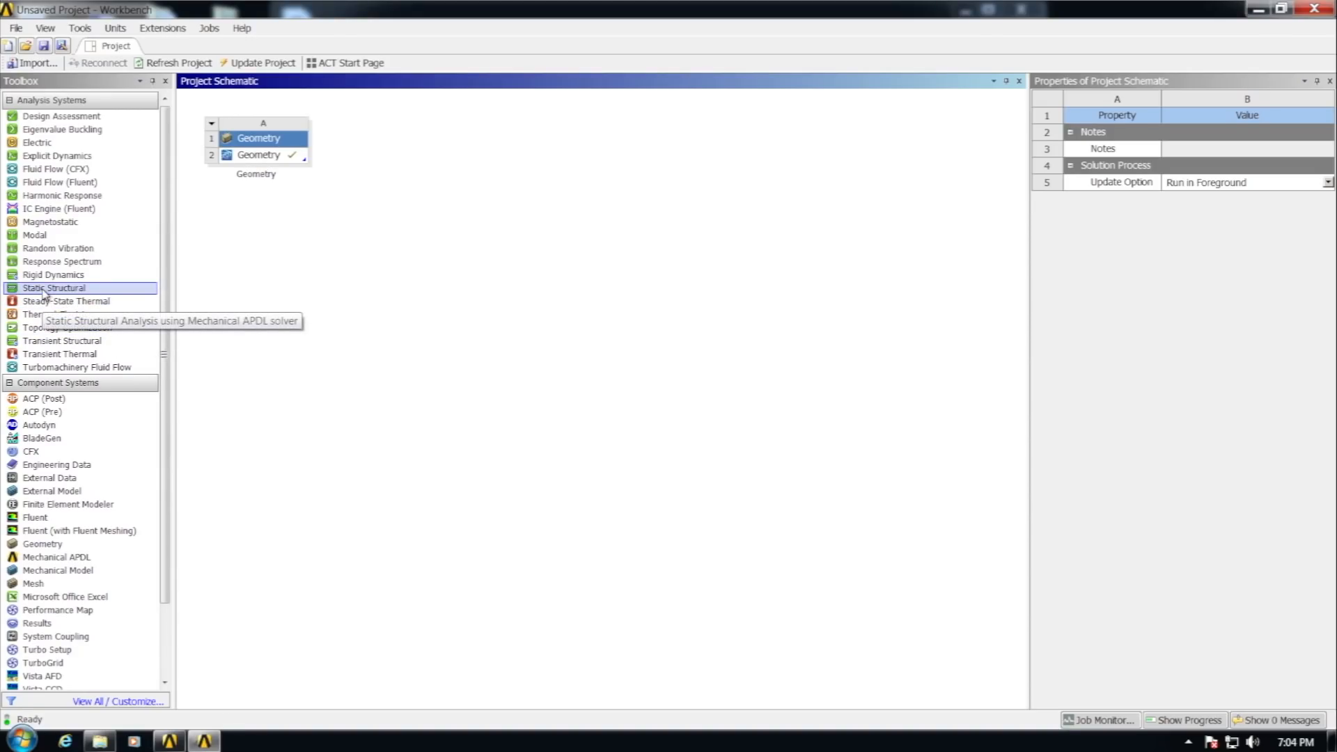
{"action": "left_click_drag", "start_coordinate": [46, 291], "coordinate": [377, 168]}
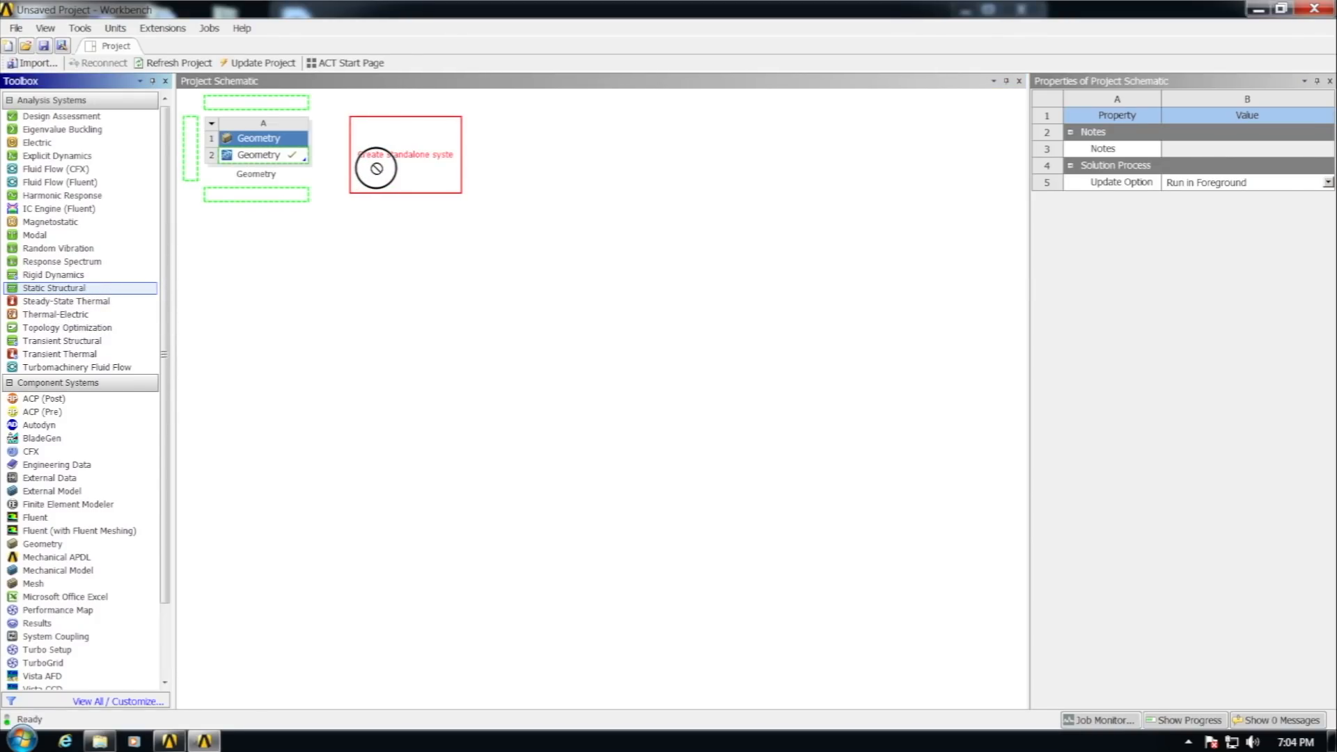
{"action": "mouse_move", "coordinate": [376, 168]}
{"action": "left_mouse_down"}
{"action": "mouse_move", "coordinate": [290, 200]}
{"action": "mouse_move", "coordinate": [382, 178]}
{"action": "left_mouse_up"}
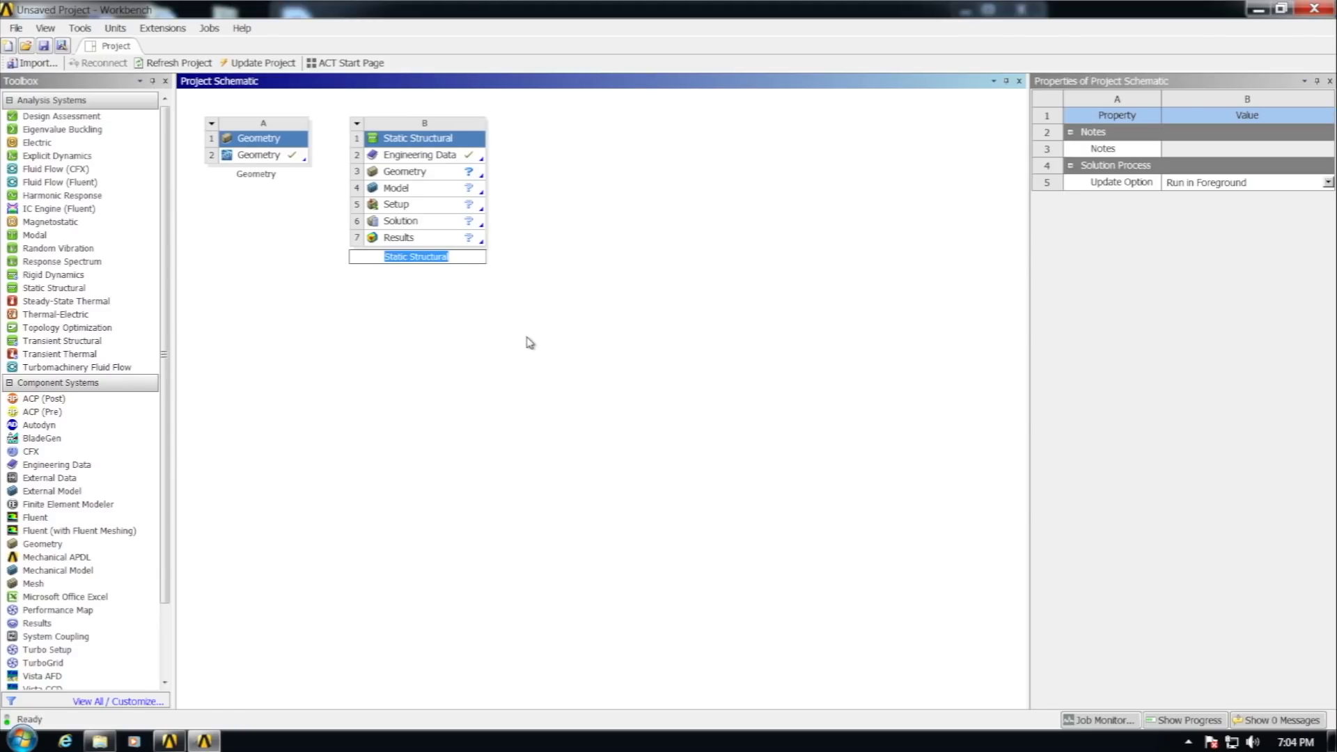
Step: Share the Geometry component's geometry cell A2 with the Geometry cell of the Static Structural system
{"action": "left_click", "coordinate": [278, 161]}
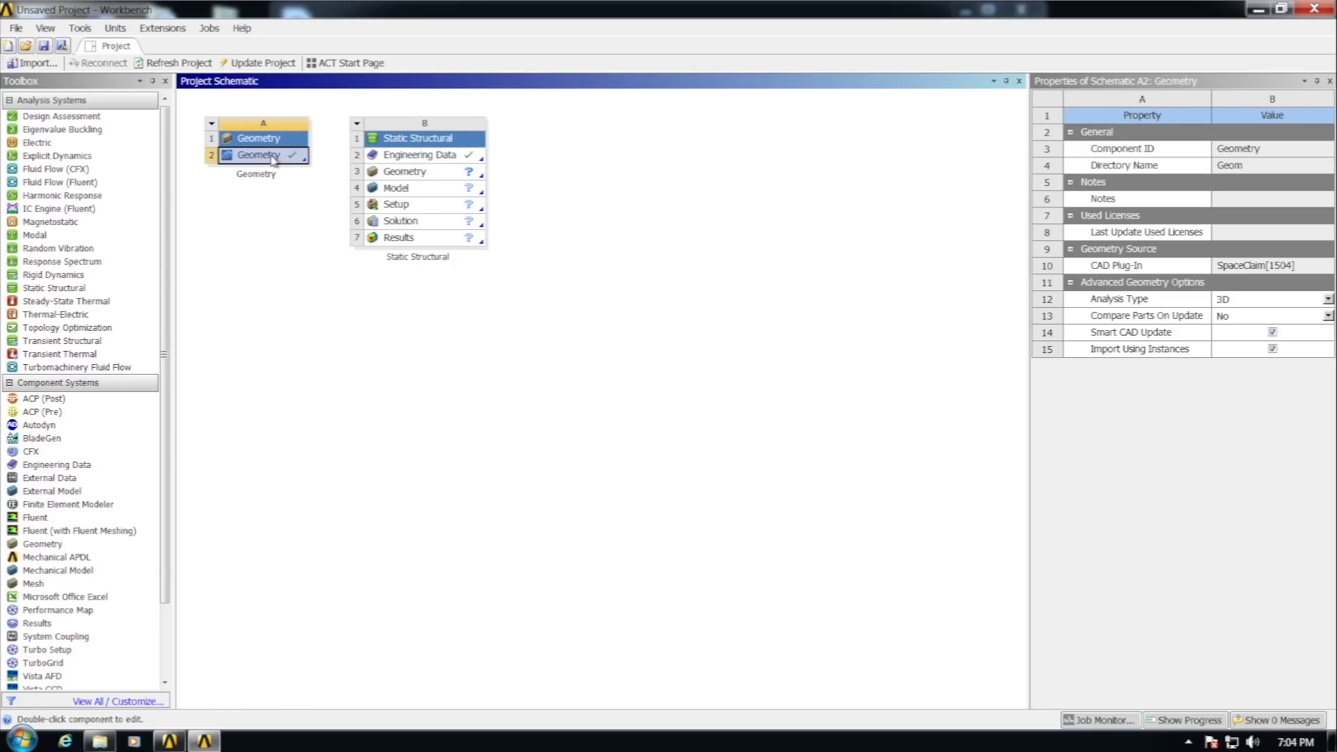
{"action": "scroll", "coordinate": [259, 154], "scroll_direction": "down", "scroll_amount": 5, "text": "ctrl"}
{"action": "left_click_drag", "start_coordinate": [258, 153], "coordinate": [395, 173]}
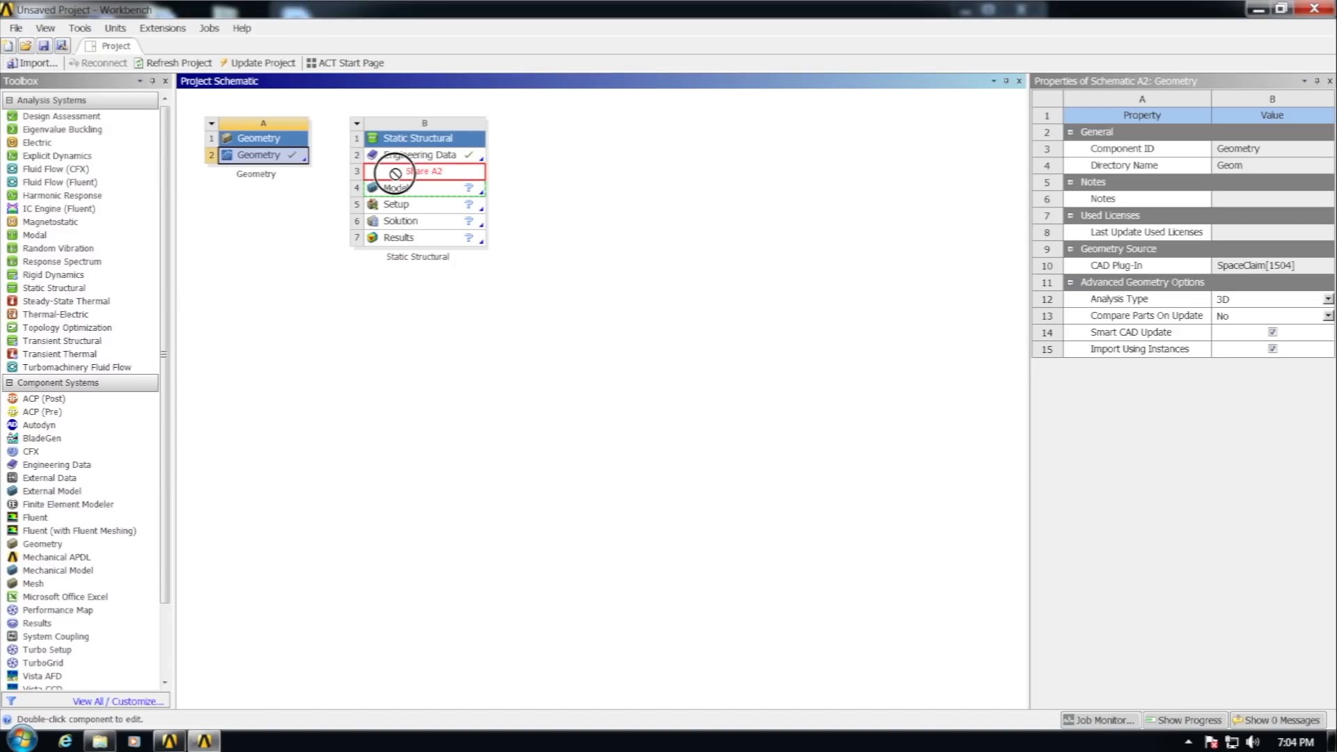
{"action": "left_click_drag", "start_coordinate": [395, 173], "coordinate": [413, 172]}
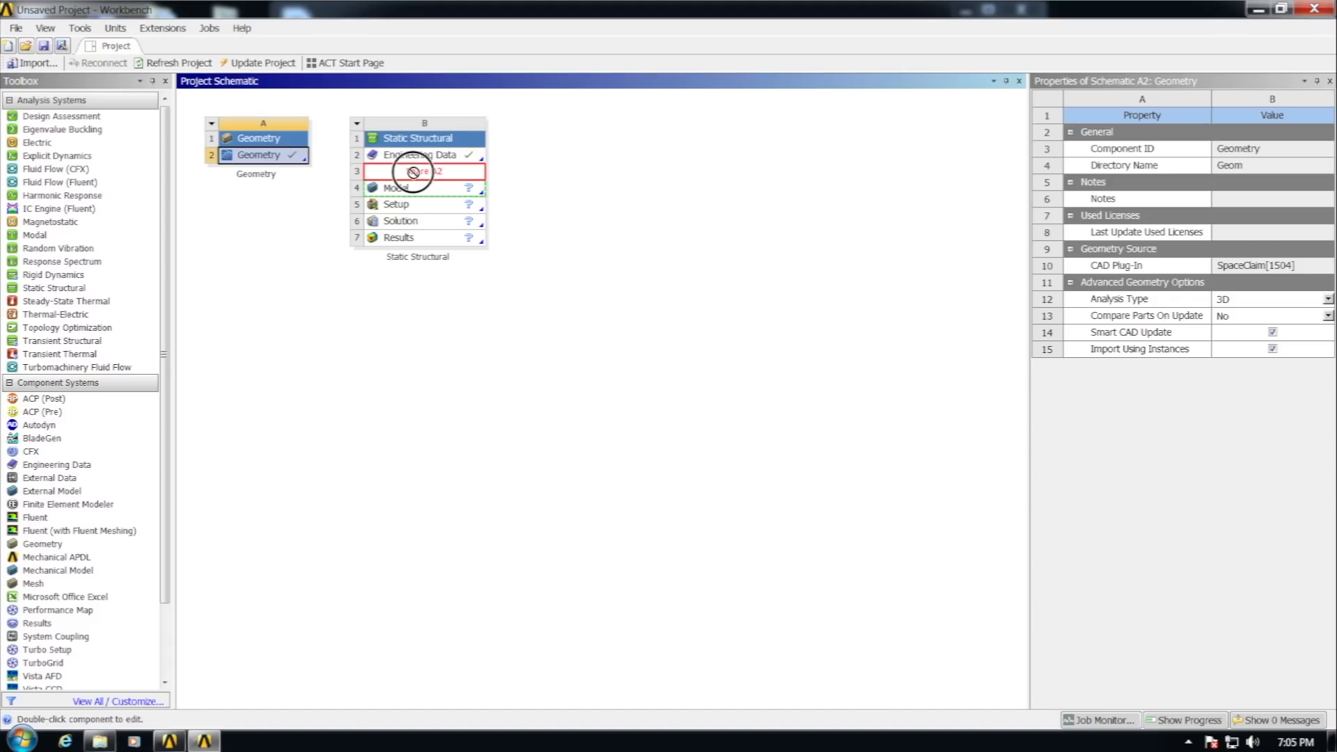
{"action": "left_click_drag", "start_coordinate": [414, 172], "coordinate": [414, 172]}
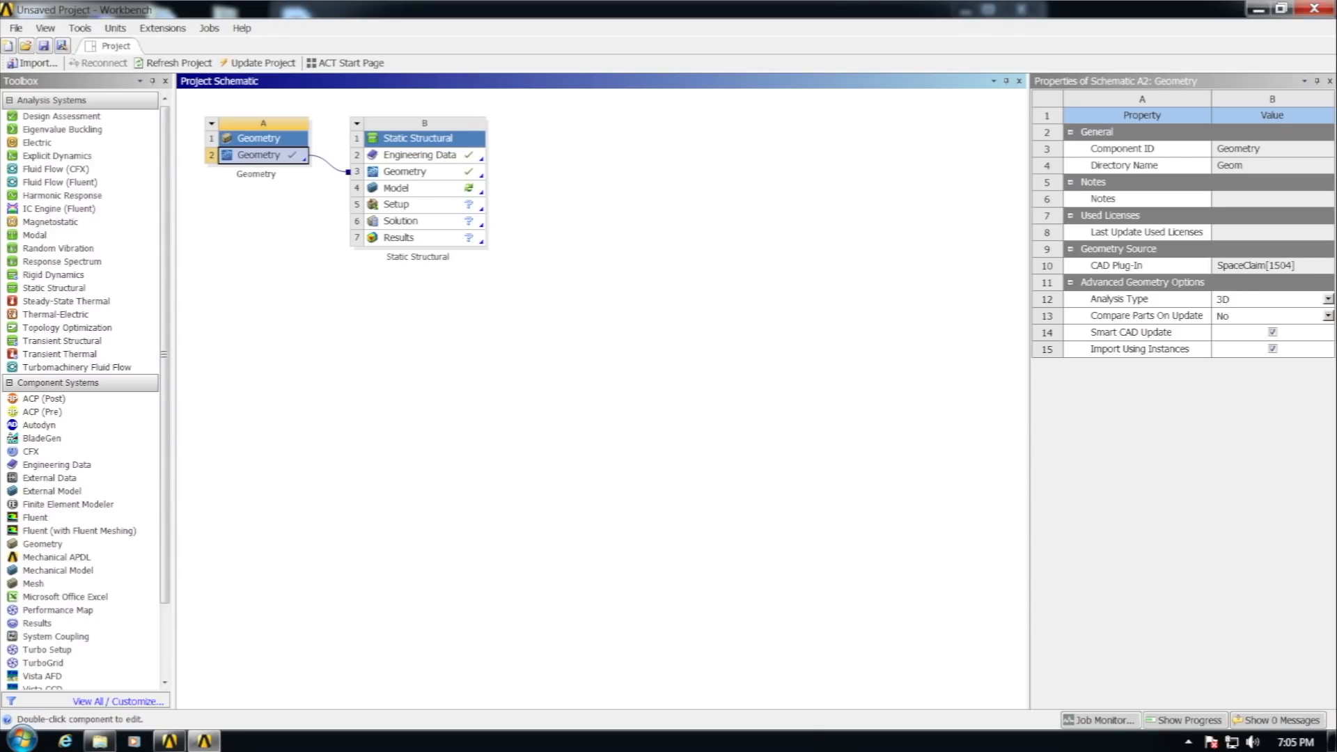
Step: Open the Static Structural model in Mechanical and select the Metric (mm, kg, N, s, mV, mA) unit system
{"action": "double_click", "coordinate": [403, 194]}
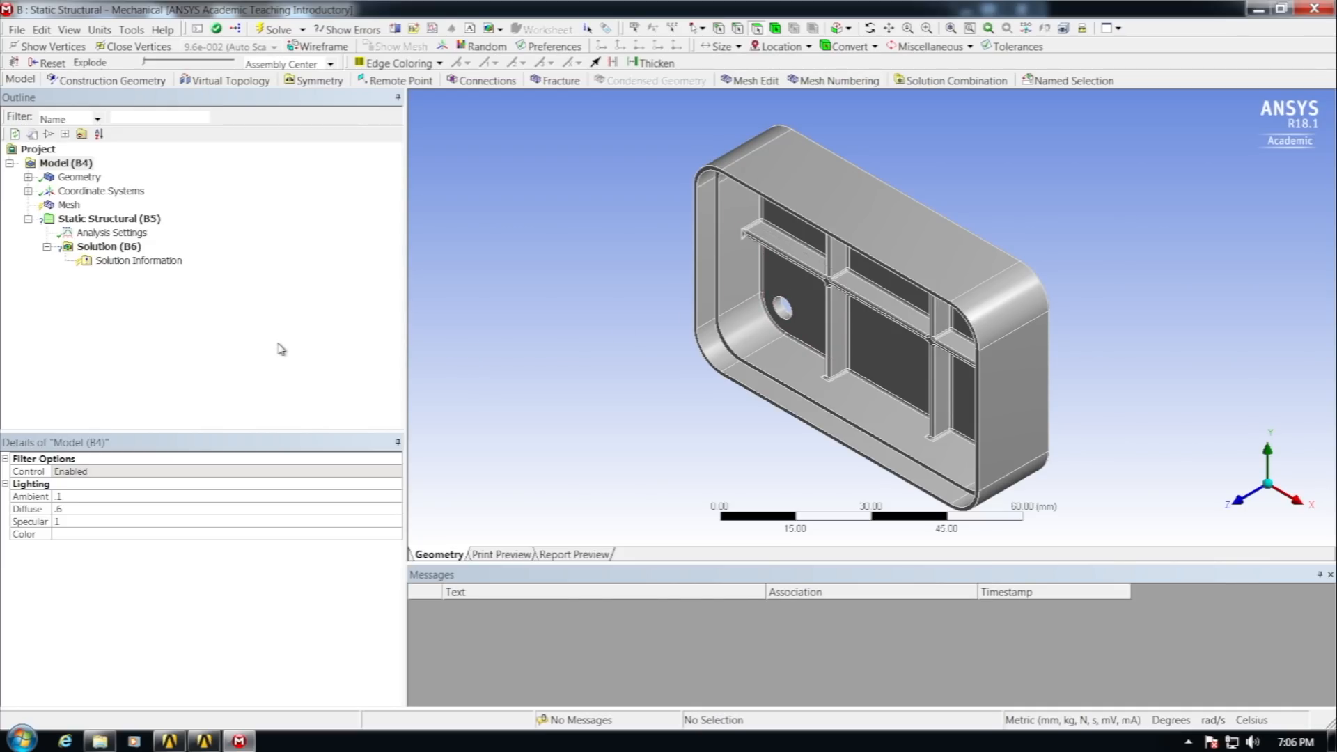
{"action": "left_click", "coordinate": [105, 30]}
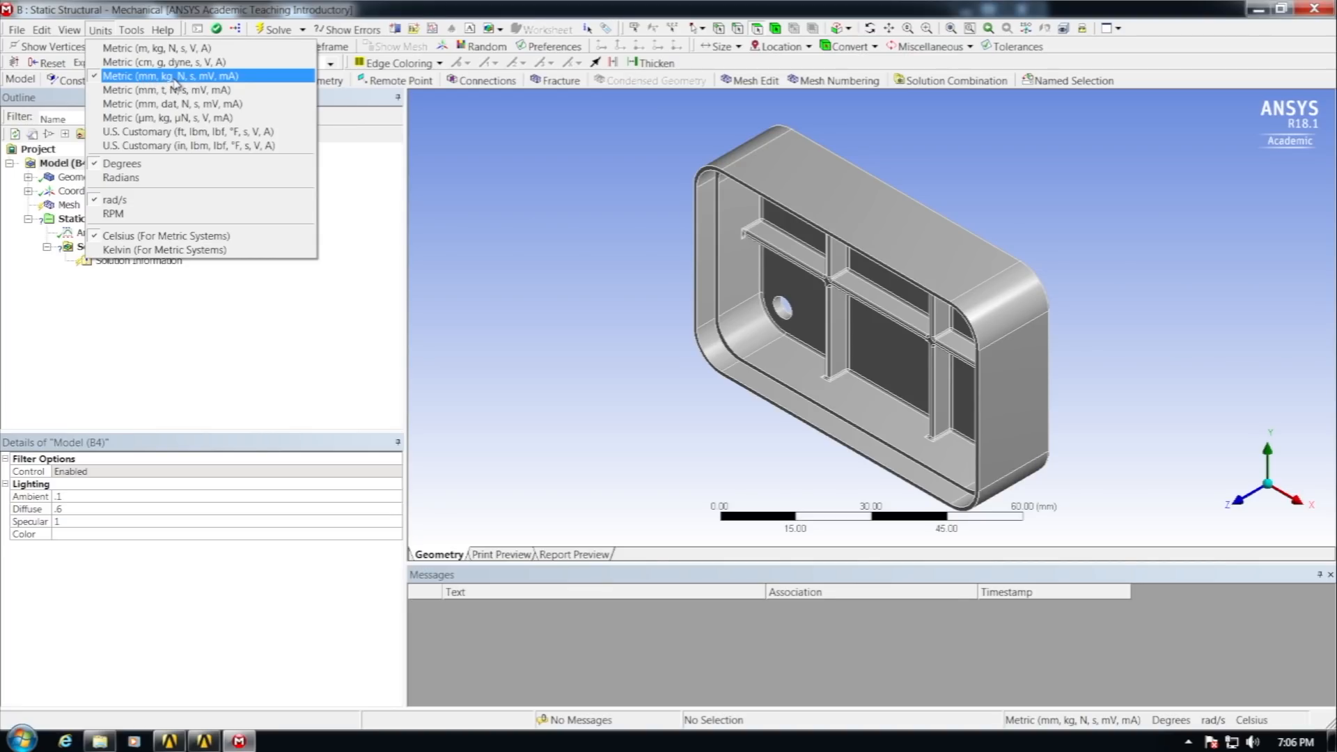
{"action": "left_click", "coordinate": [164, 76]}
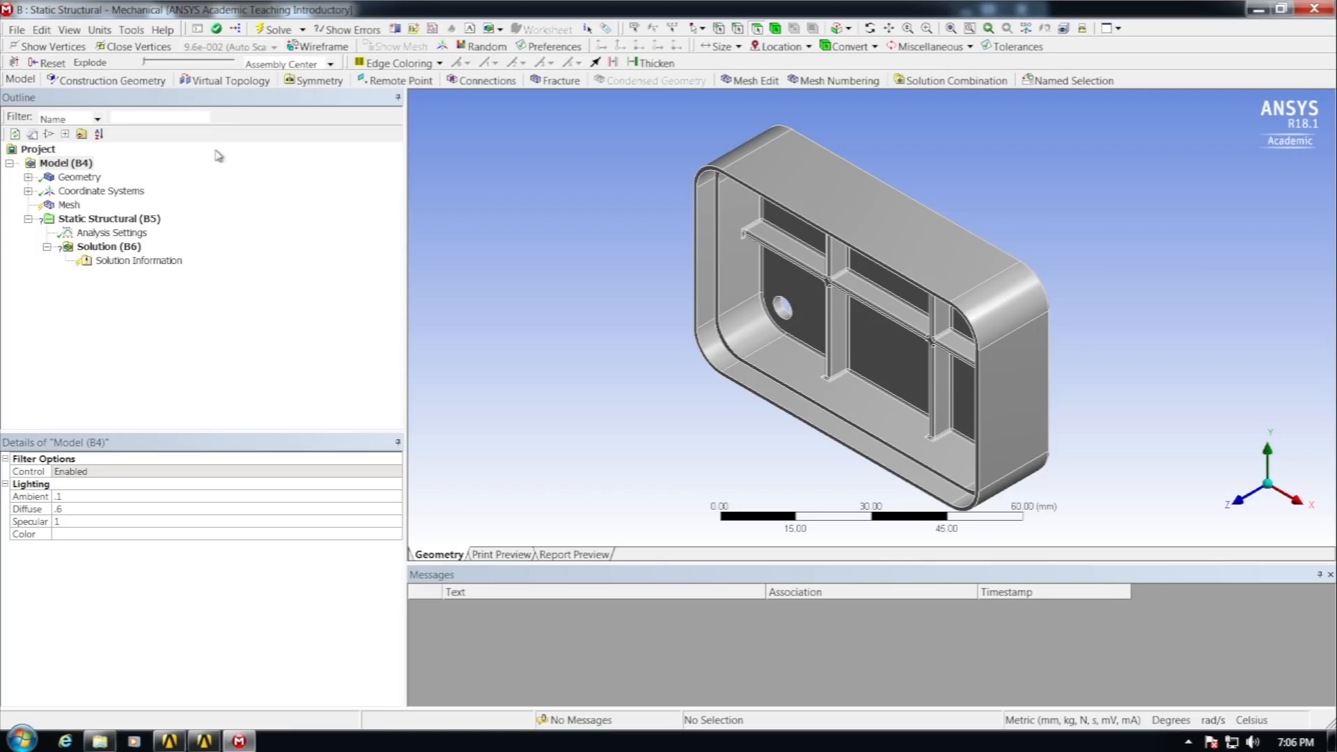
Step: Show the Mechanical Application Wizard and use its Verify Material task to check the part's material assignment
{"action": "left_click", "coordinate": [217, 30]}
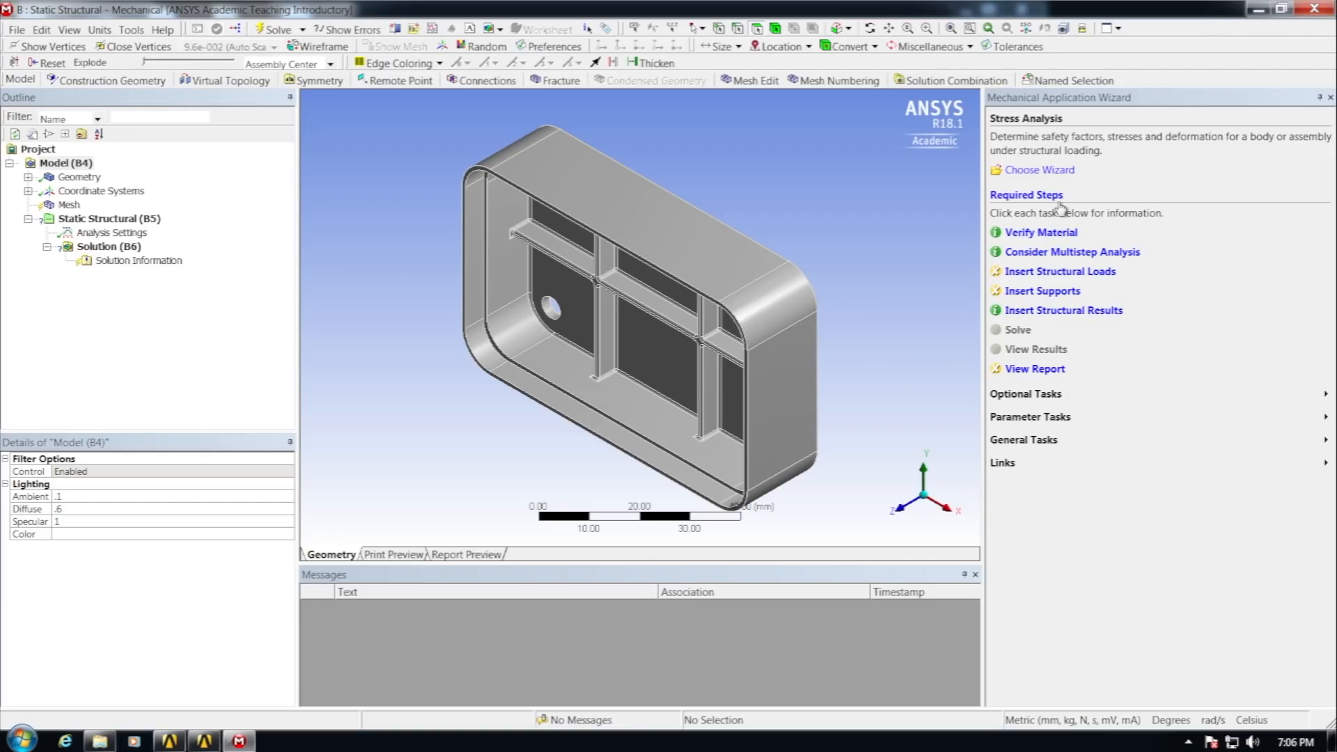
{"action": "left_click", "coordinate": [1037, 235]}
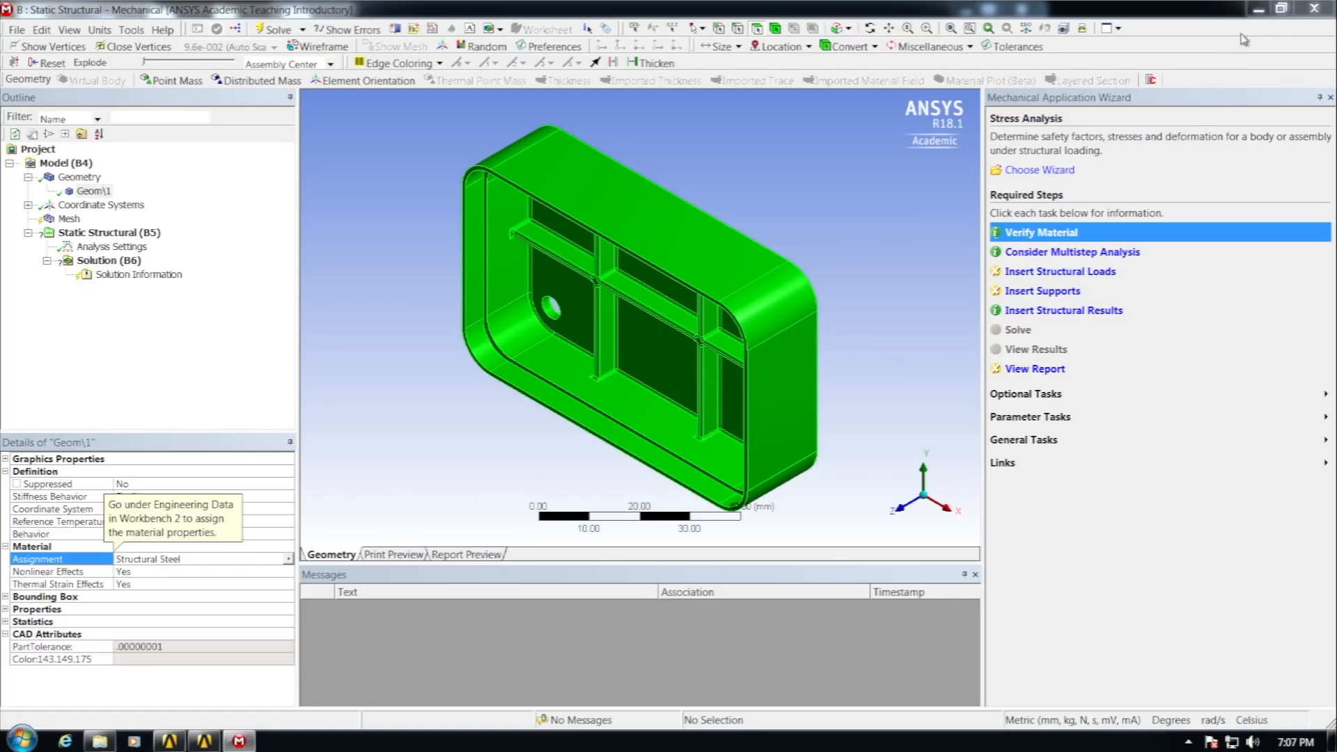
Step: Switch to Workbench, open the Static Structural system's Engineering Data, and browse the General Materials list in the widened Engineering Data Sources
{"action": "left_click", "coordinate": [1258, 12]}
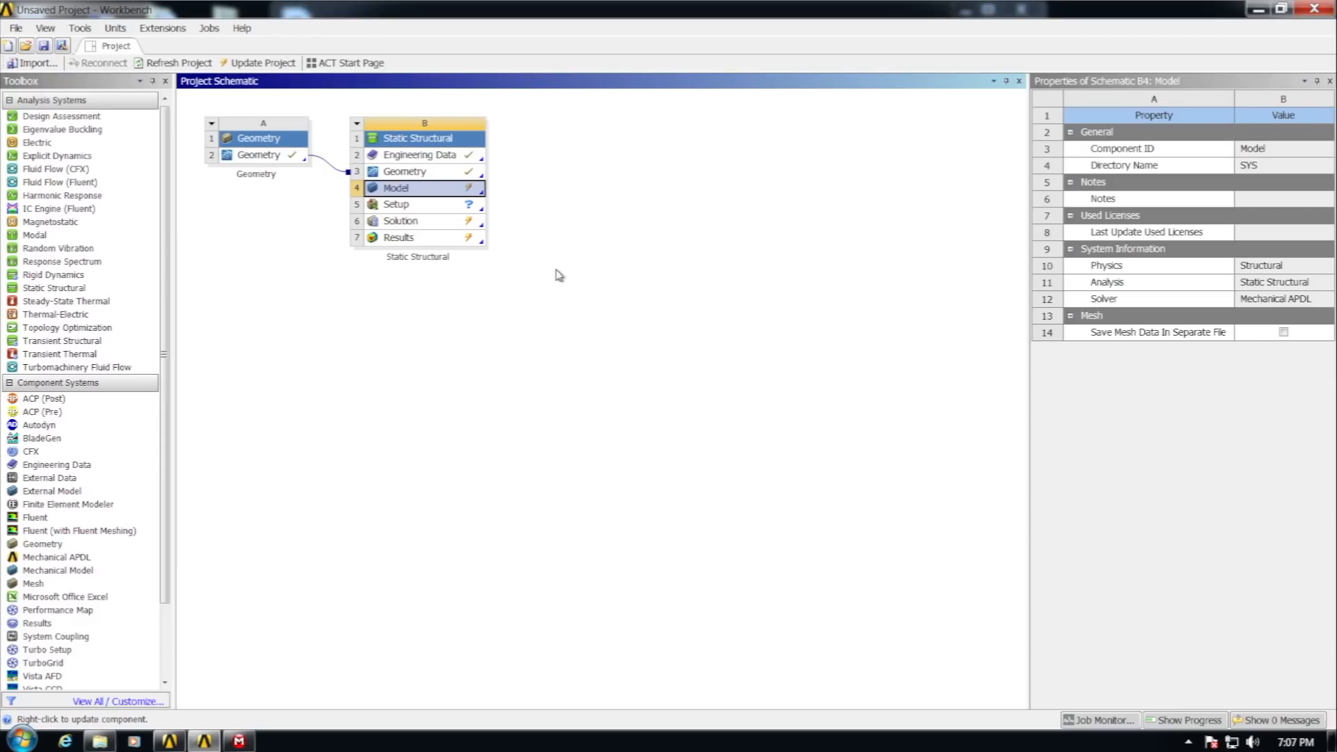
{"action": "double_click", "coordinate": [408, 156]}
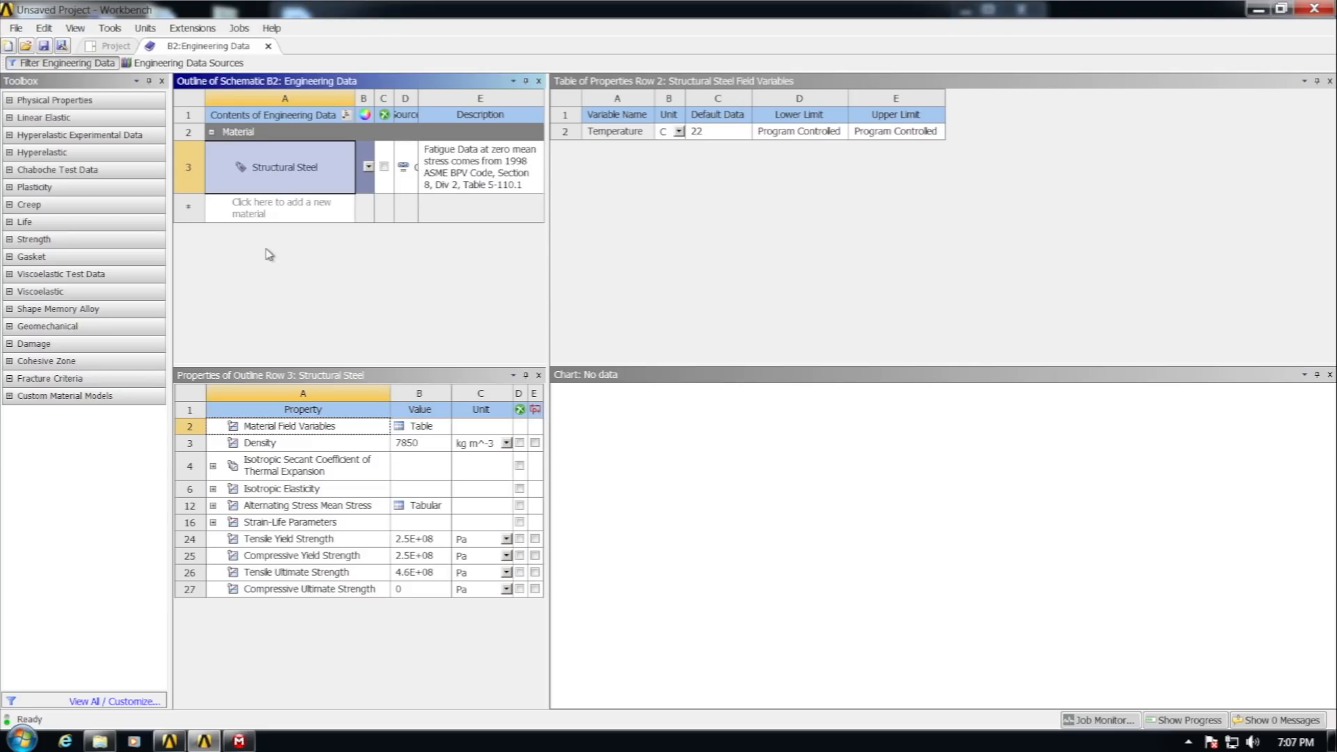
{"action": "left_click", "coordinate": [159, 67]}
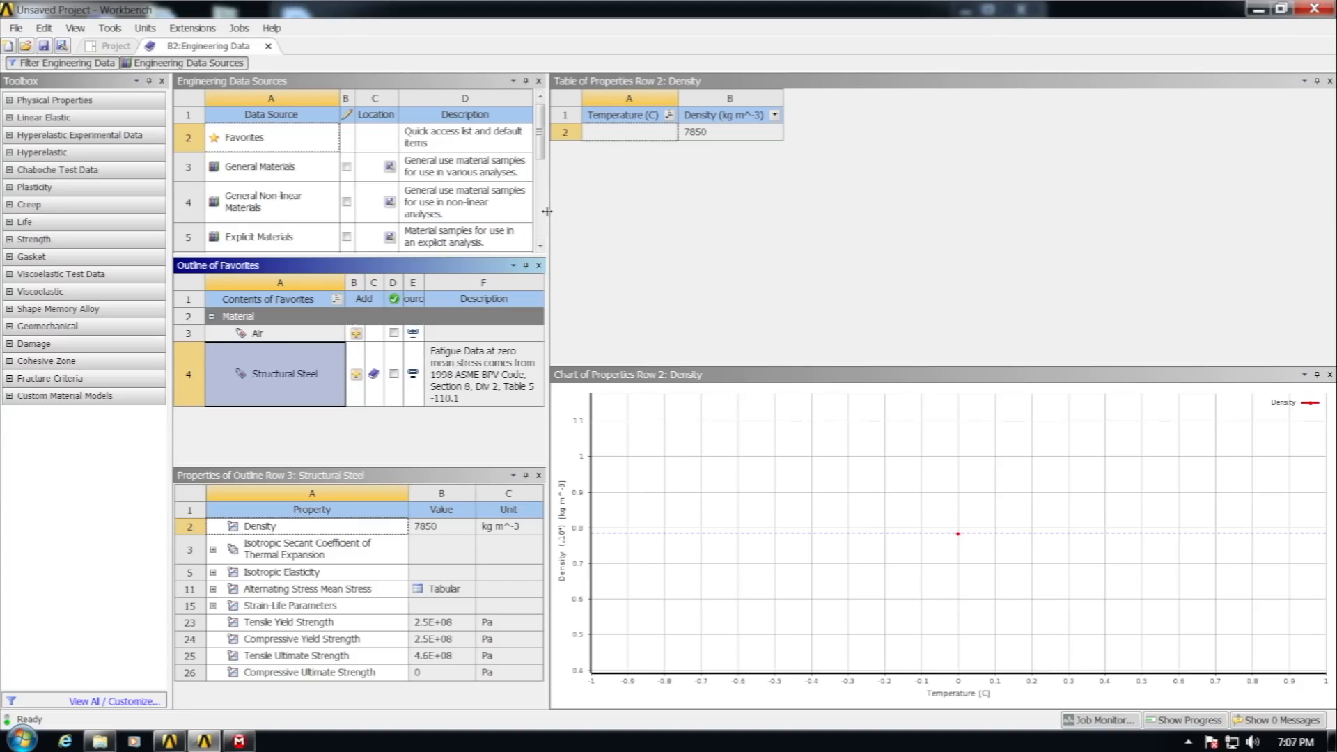
{"action": "left_click_drag", "start_coordinate": [546, 211], "coordinate": [945, 220]}
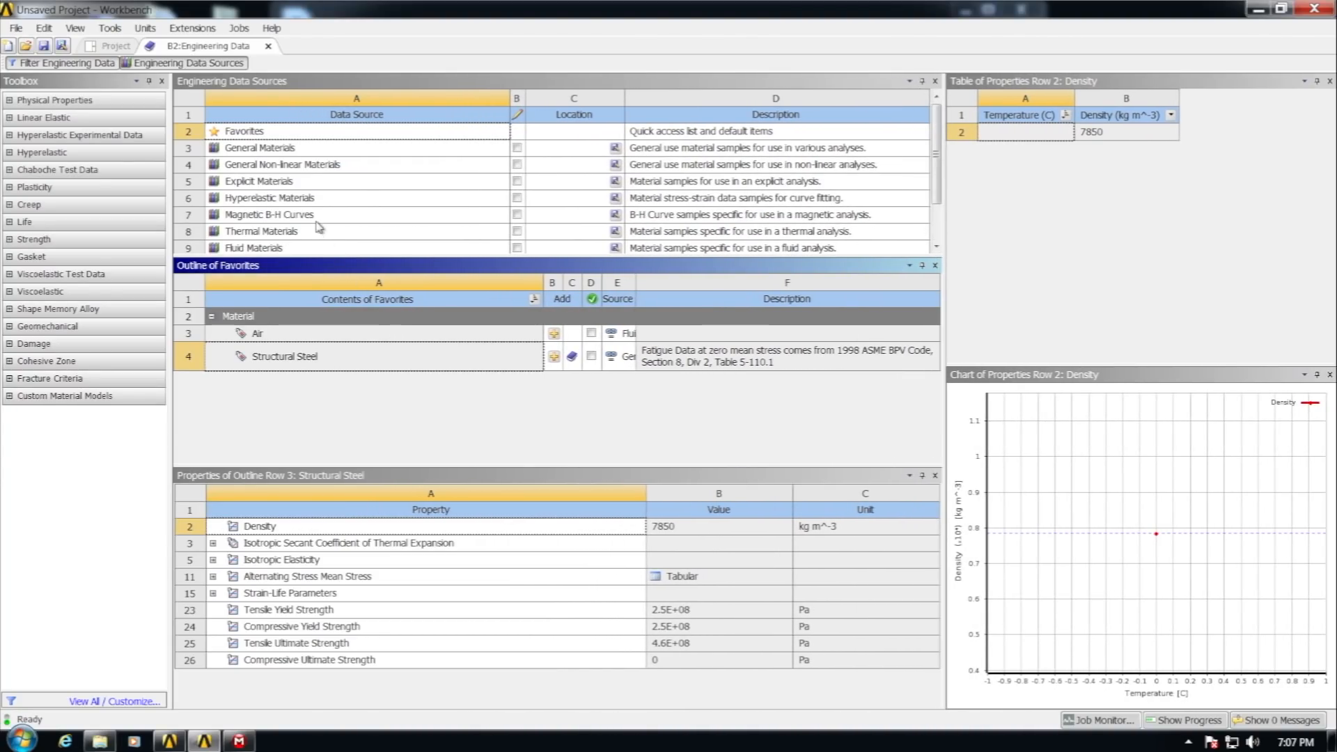
{"action": "left_click", "coordinate": [246, 149]}
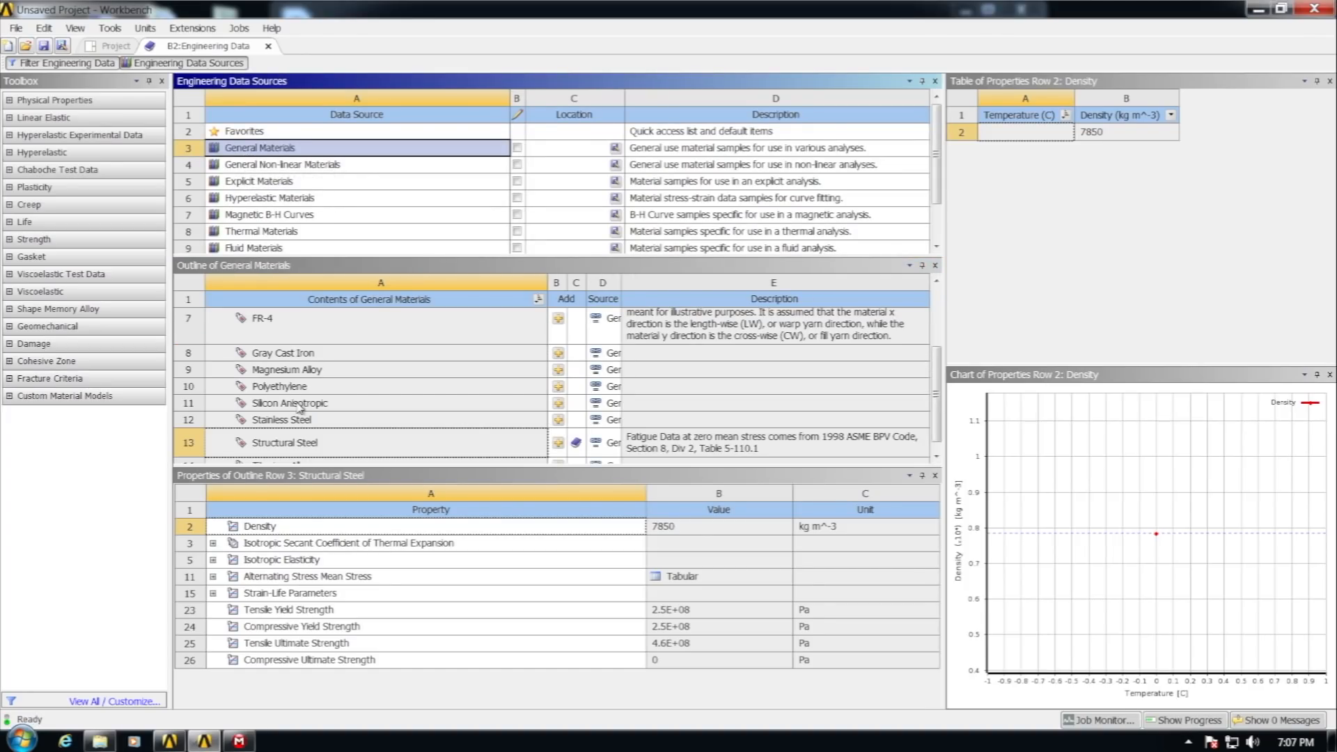
{"action": "left_click_drag", "start_coordinate": [940, 367], "coordinate": [936, 303]}
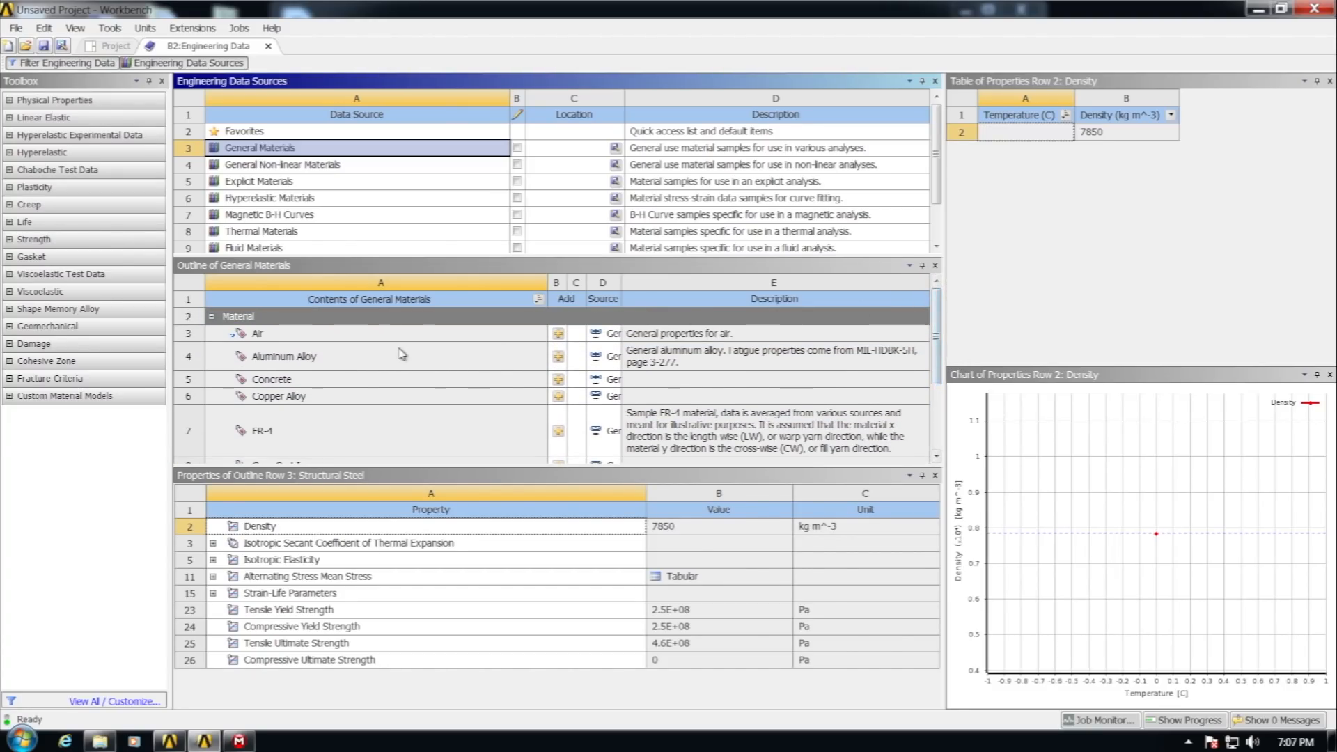
Step: Add Aluminum Alloy from General Materials to the engineering data and refresh the Static Structural system's Model cell in the project schematic
{"action": "left_click", "coordinate": [312, 360]}
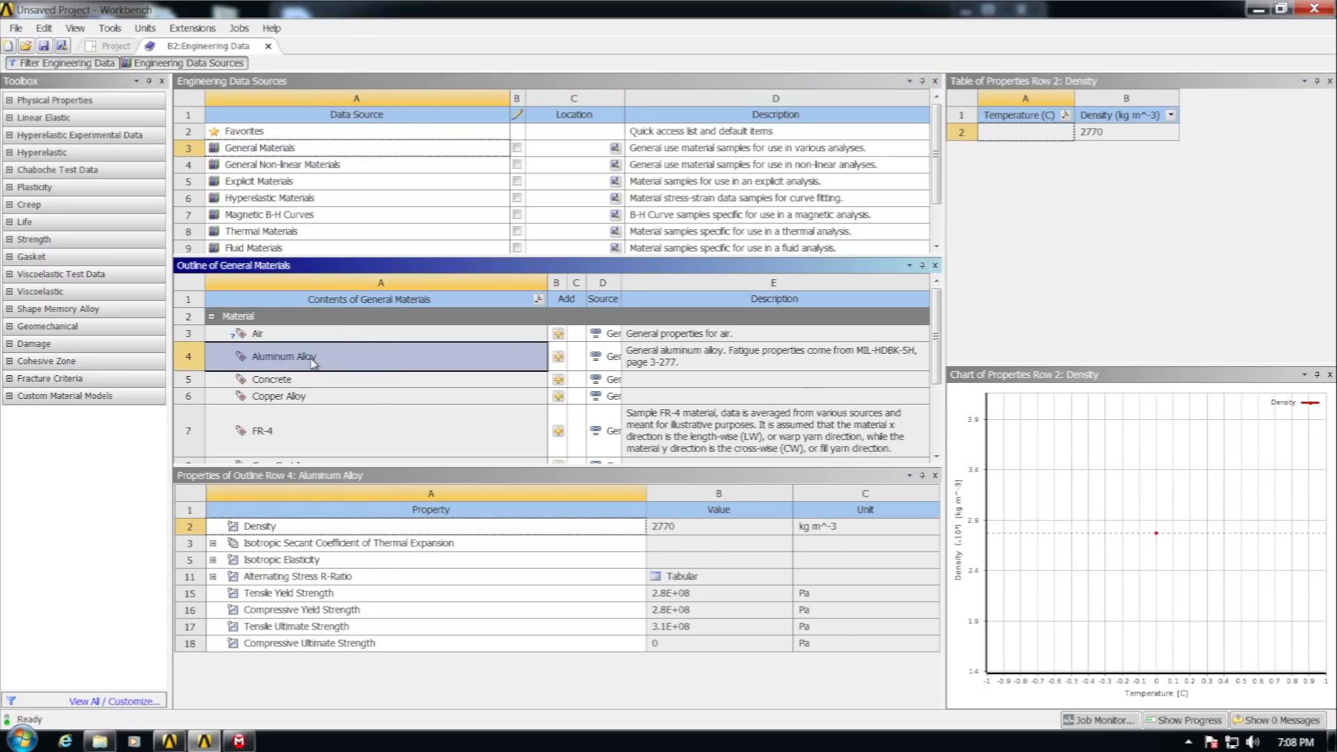
{"action": "left_click", "coordinate": [558, 357]}
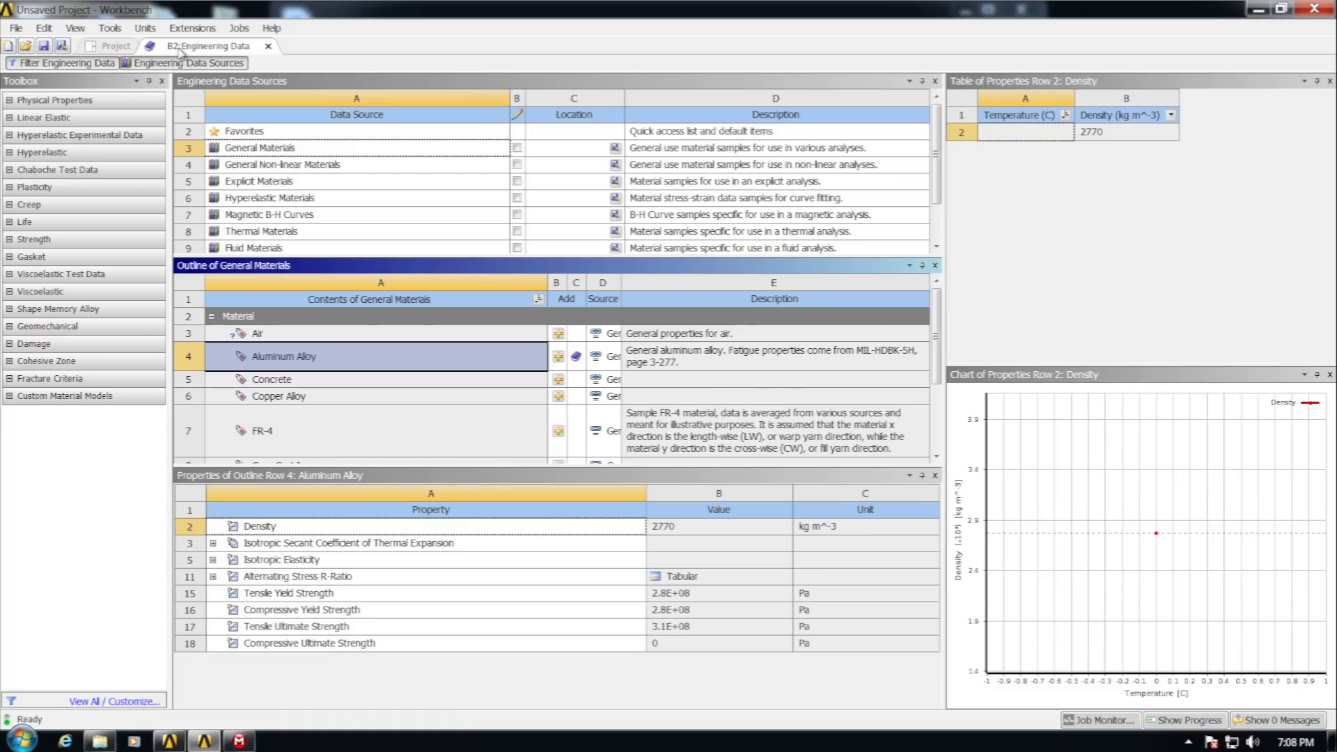
{"action": "left_click", "coordinate": [122, 49]}
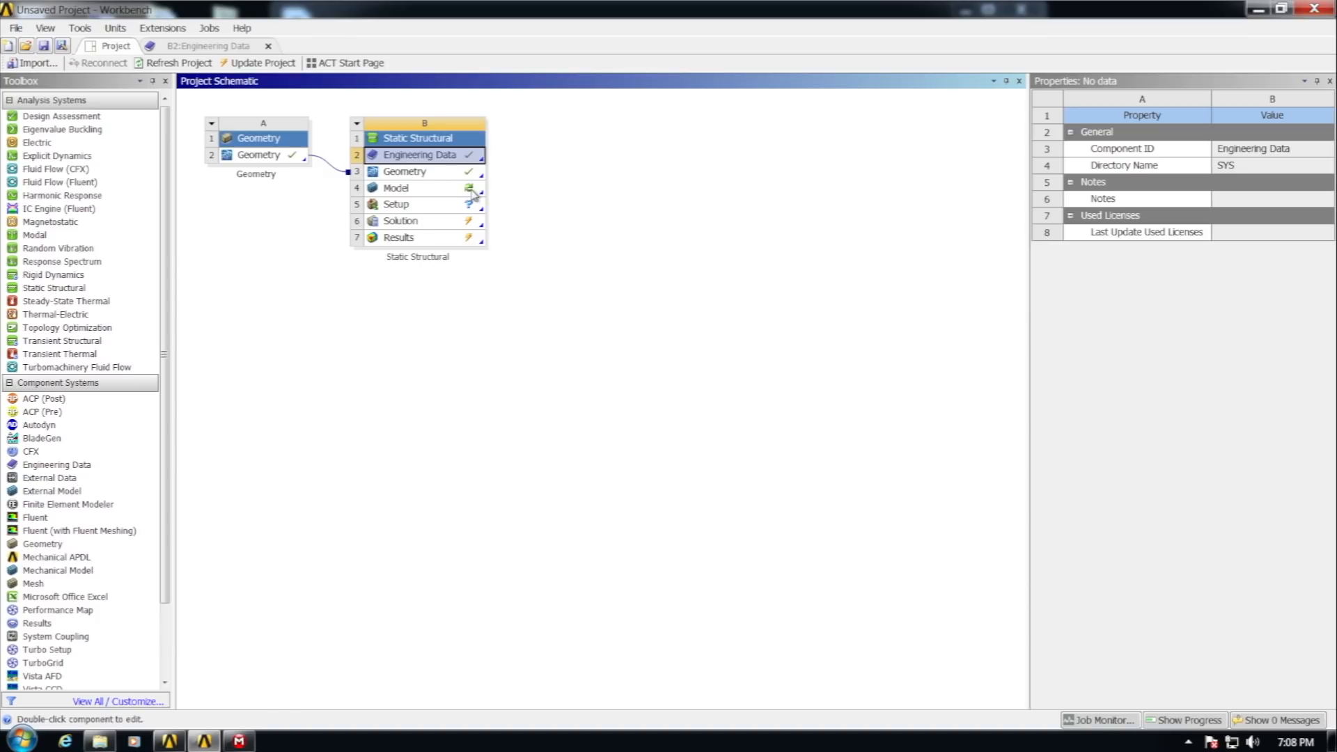
{"action": "left_click", "coordinate": [417, 192]}
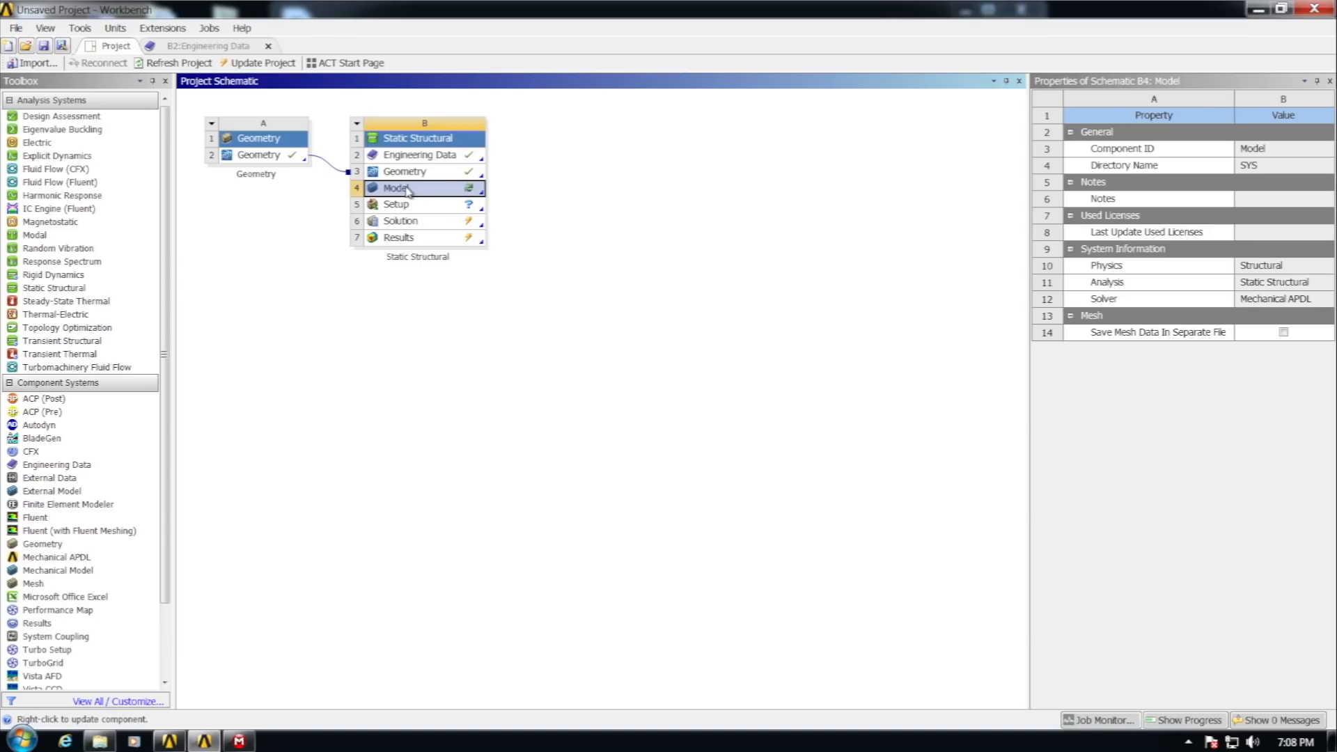
{"action": "left_click", "coordinate": [415, 191]}
{"action": "right_click", "coordinate": [413, 191]}
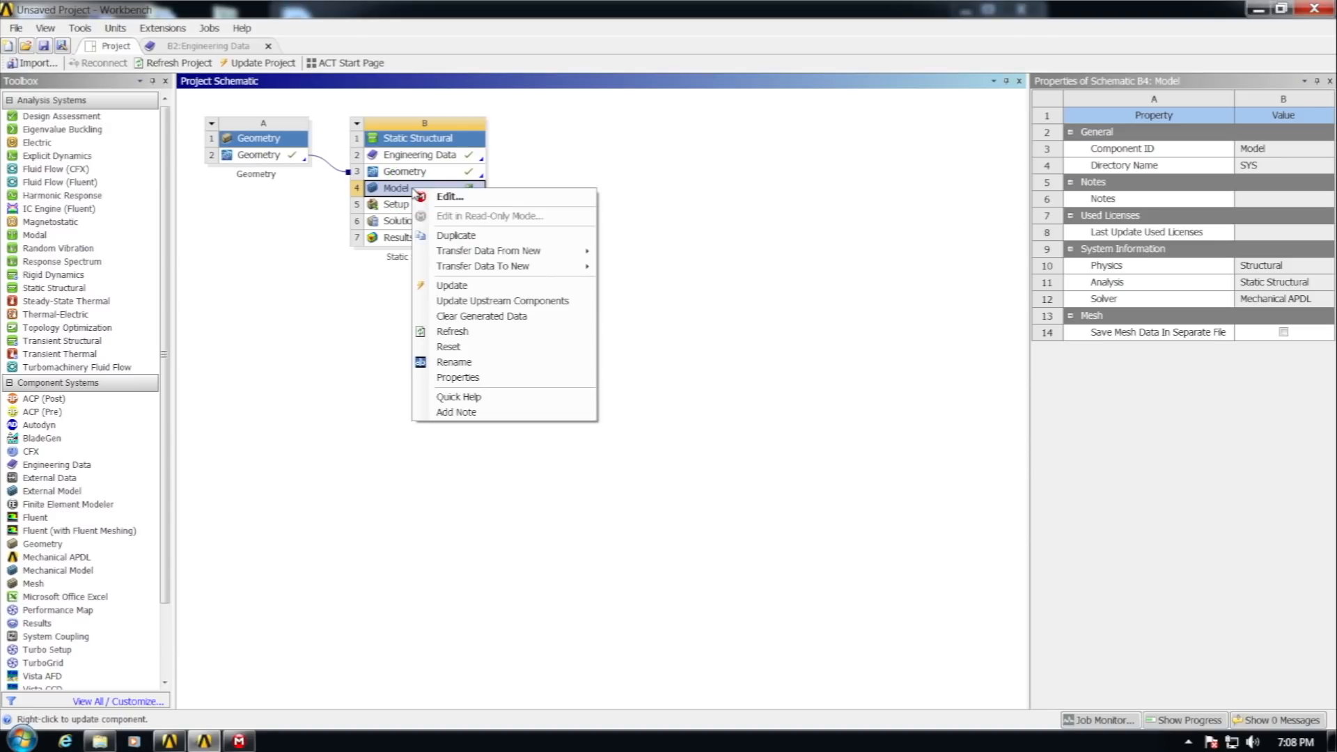
{"action": "left_click", "coordinate": [452, 331]}
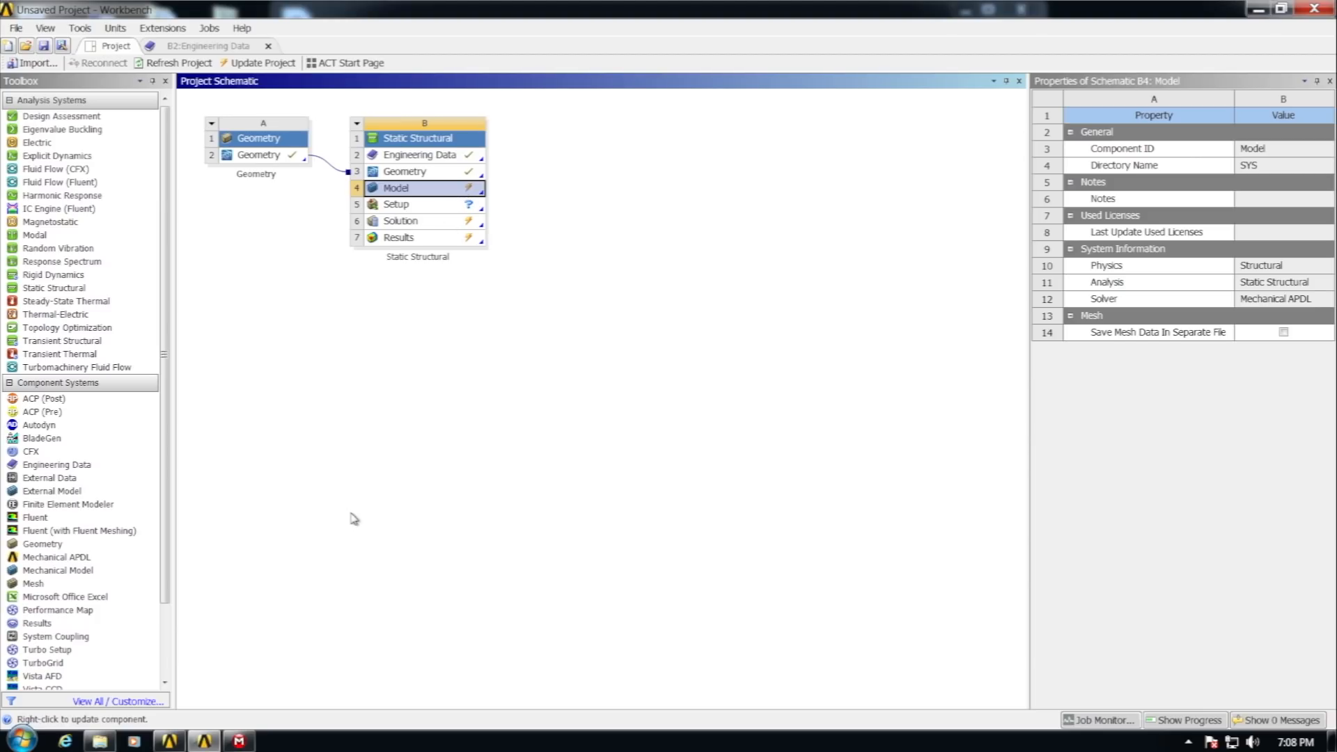
Step: Switch to Mechanical and assign Aluminum Alloy as the material of the Geom\1 part
{"action": "mouse_move", "coordinate": [239, 741]}
{"action": "left_click", "coordinate": [249, 676]}
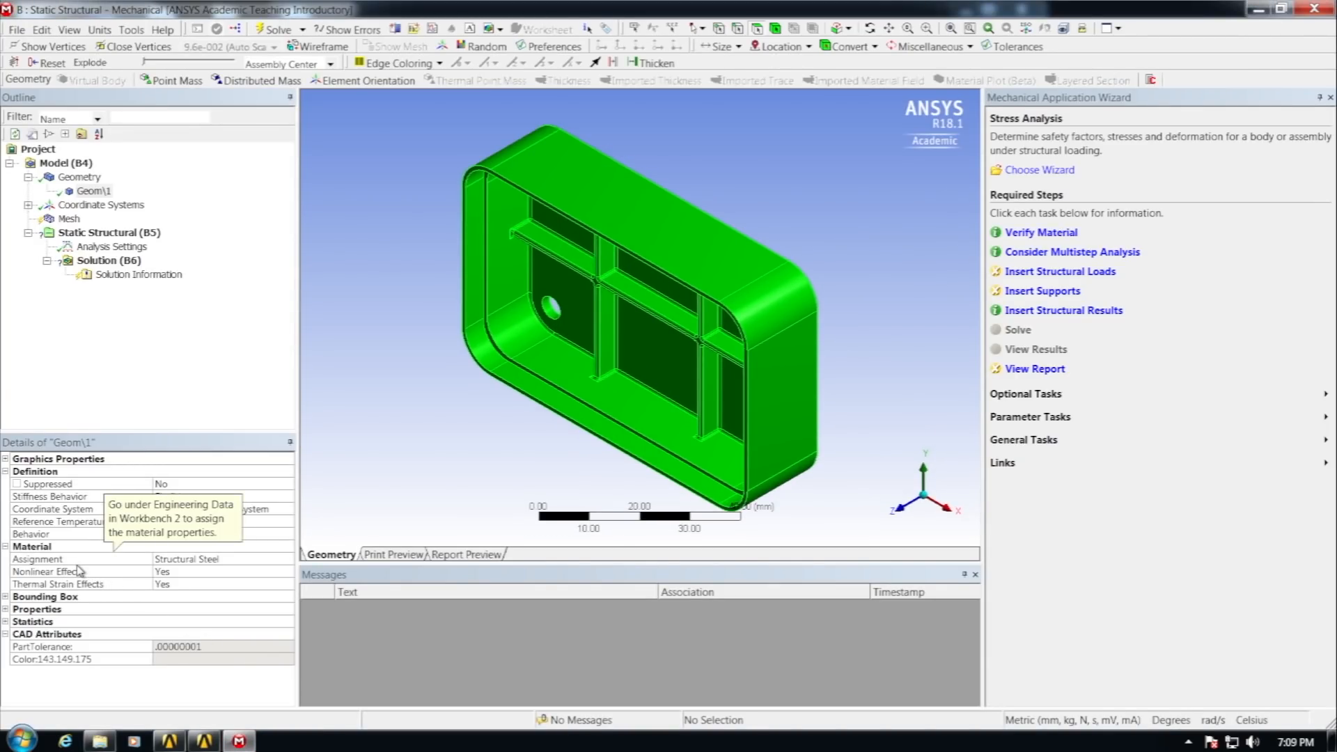
{"action": "left_click", "coordinate": [185, 561]}
{"action": "left_click", "coordinate": [288, 559]}
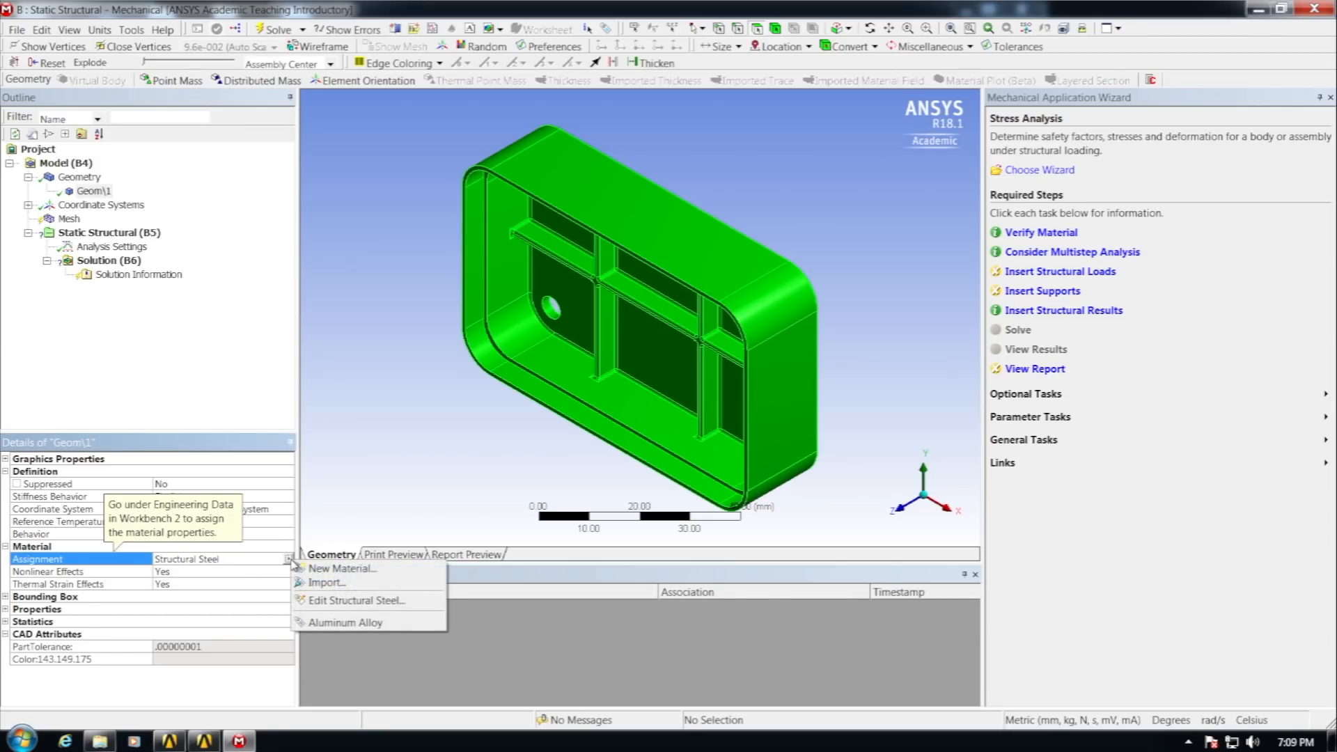
{"action": "left_click", "coordinate": [346, 623]}
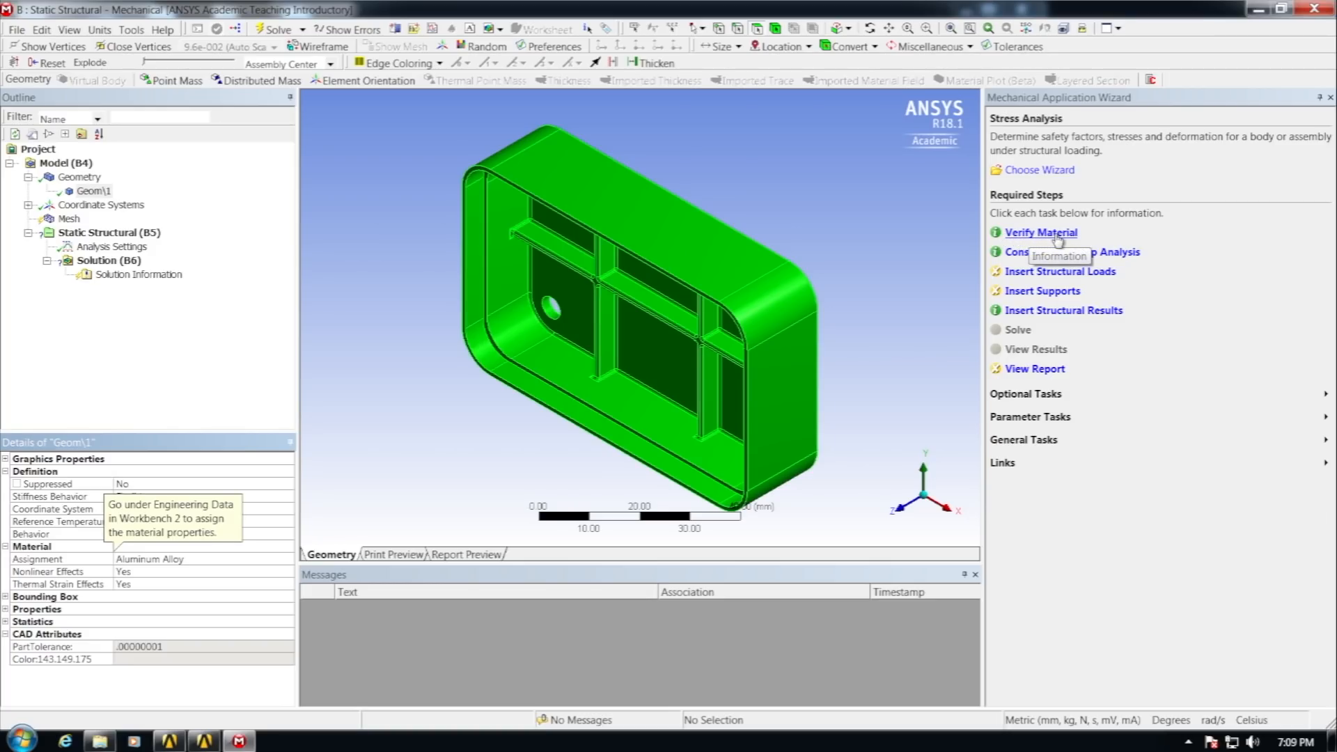
Step: Consult the wizard's Consider Multistep Analysis and Insert Structural Loads tasks, and insert a Pressure load in the static structural analysis
{"action": "left_click", "coordinate": [1073, 255]}
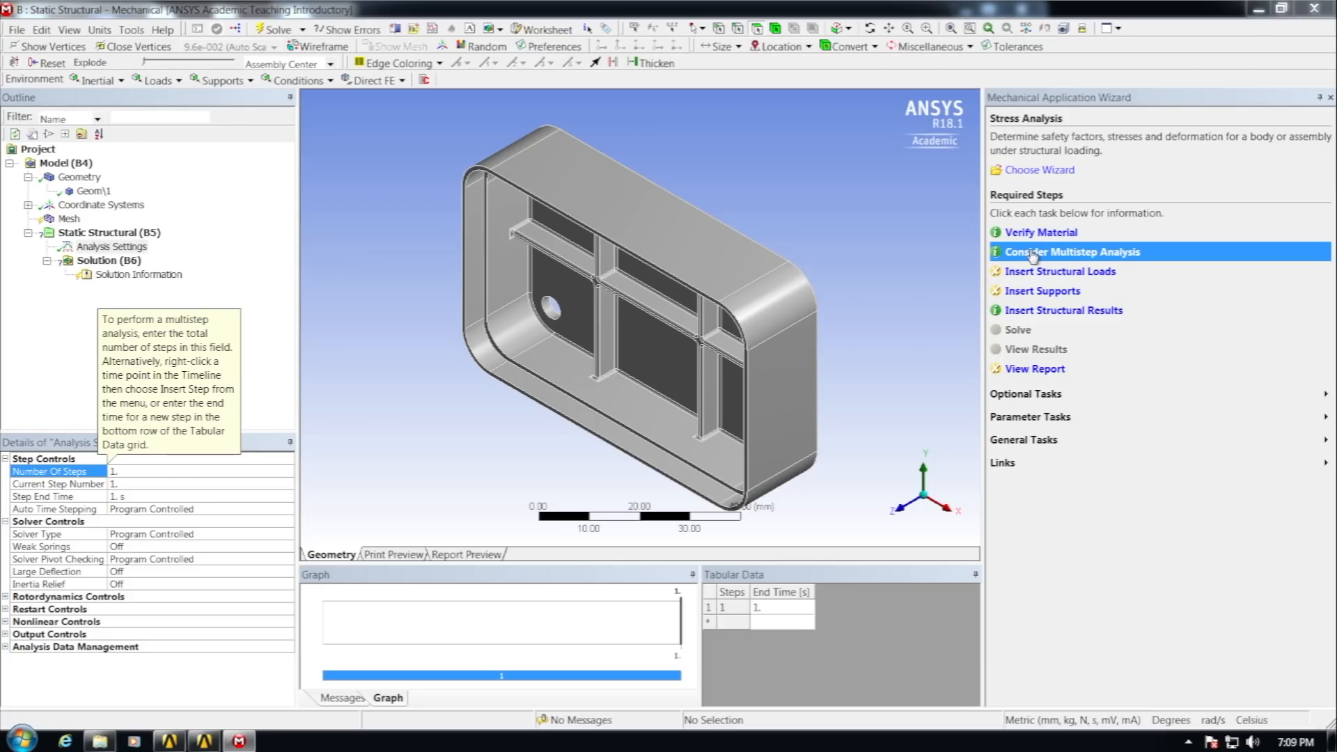
{"action": "left_click", "coordinate": [1032, 274]}
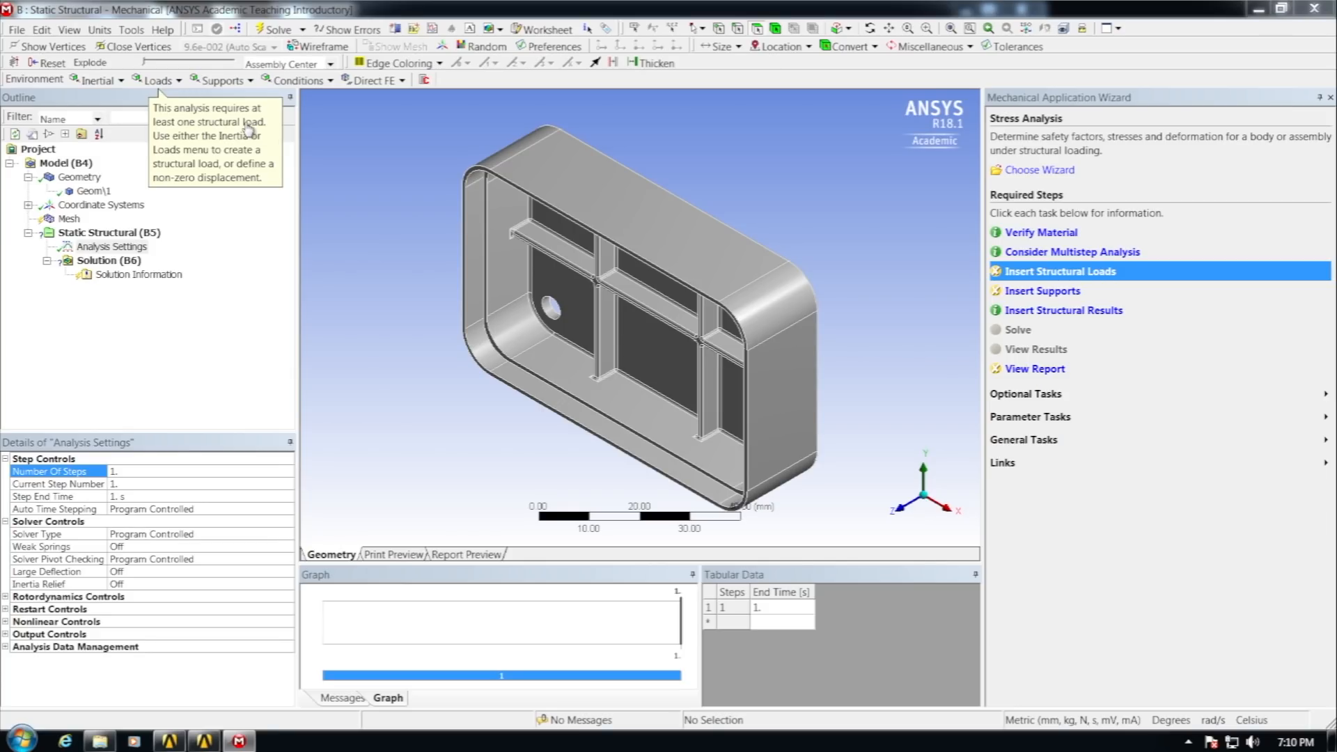
{"action": "left_click", "coordinate": [157, 81]}
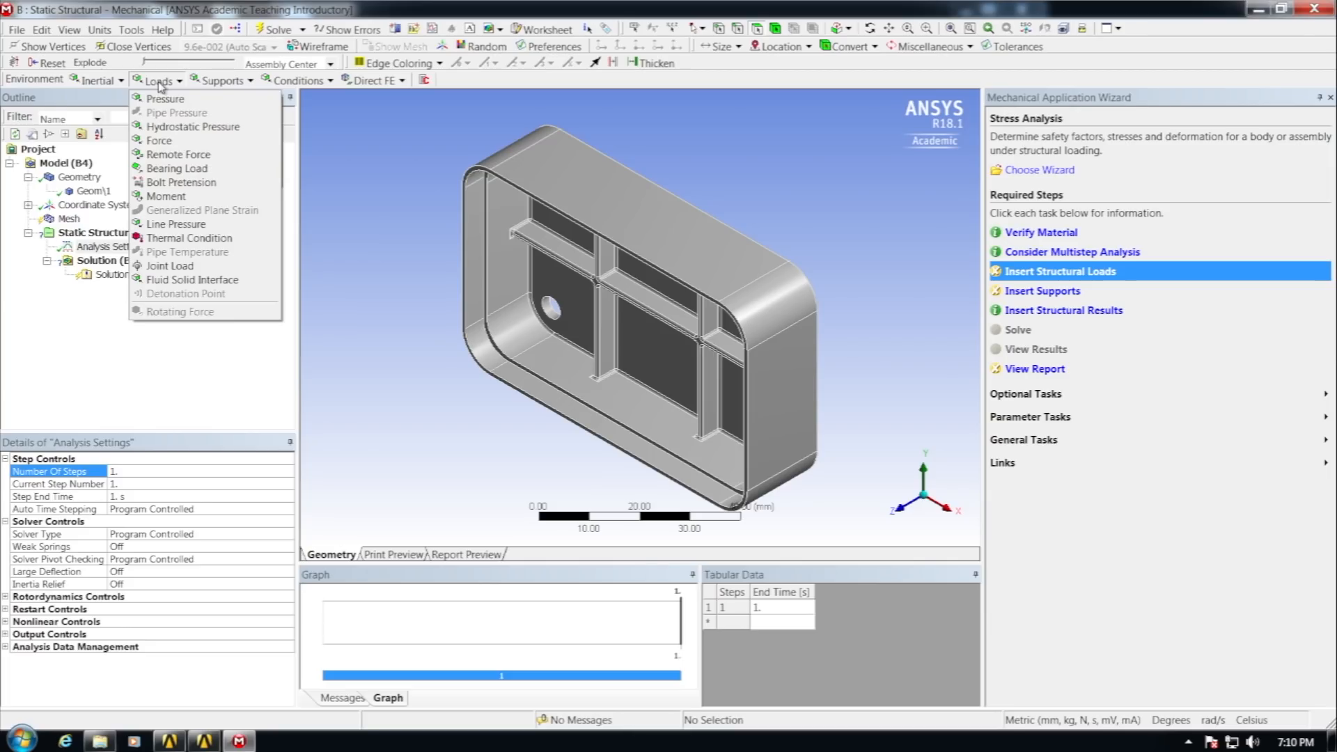
{"action": "left_click", "coordinate": [192, 102]}
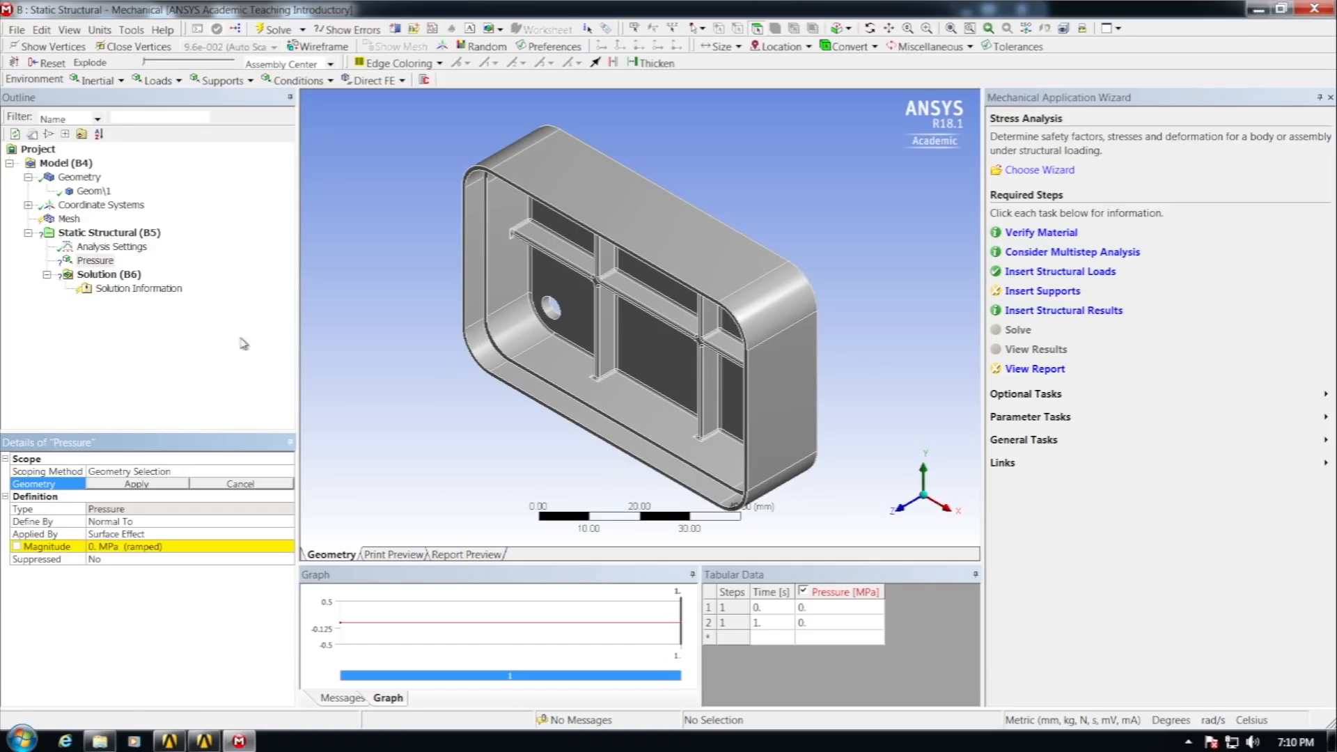
Step: Scope the pressure to the cap's outer faces by selecting one long side face and extending the selection to limits
{"action": "left_click", "coordinate": [757, 28]}
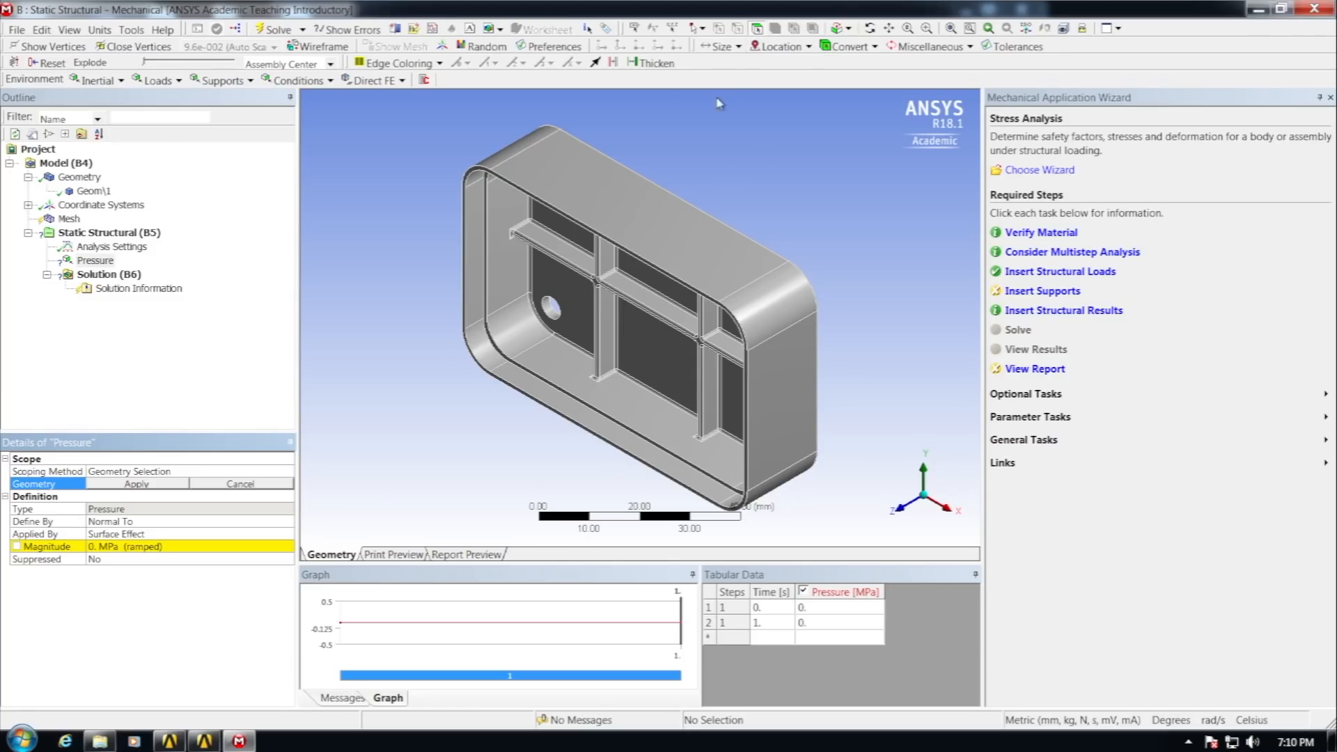
{"action": "left_click", "coordinate": [682, 220]}
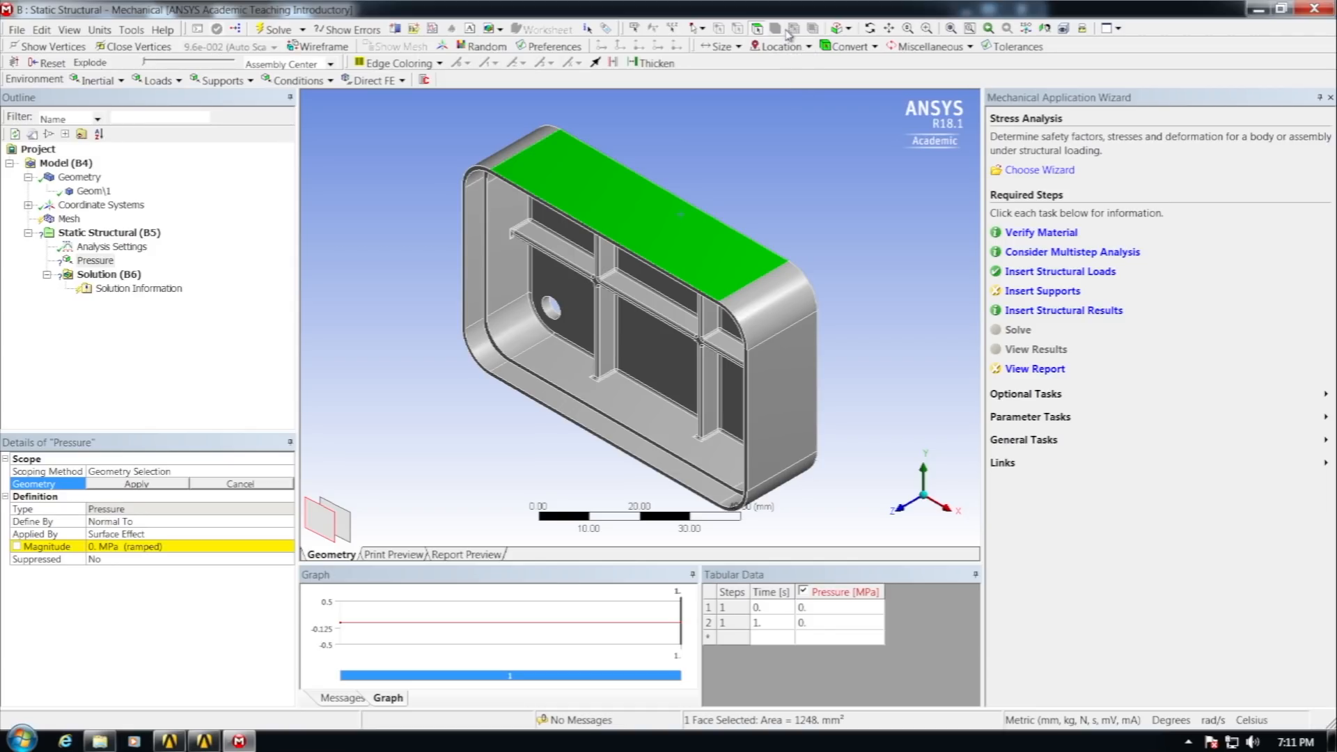
{"action": "left_click", "coordinate": [850, 31]}
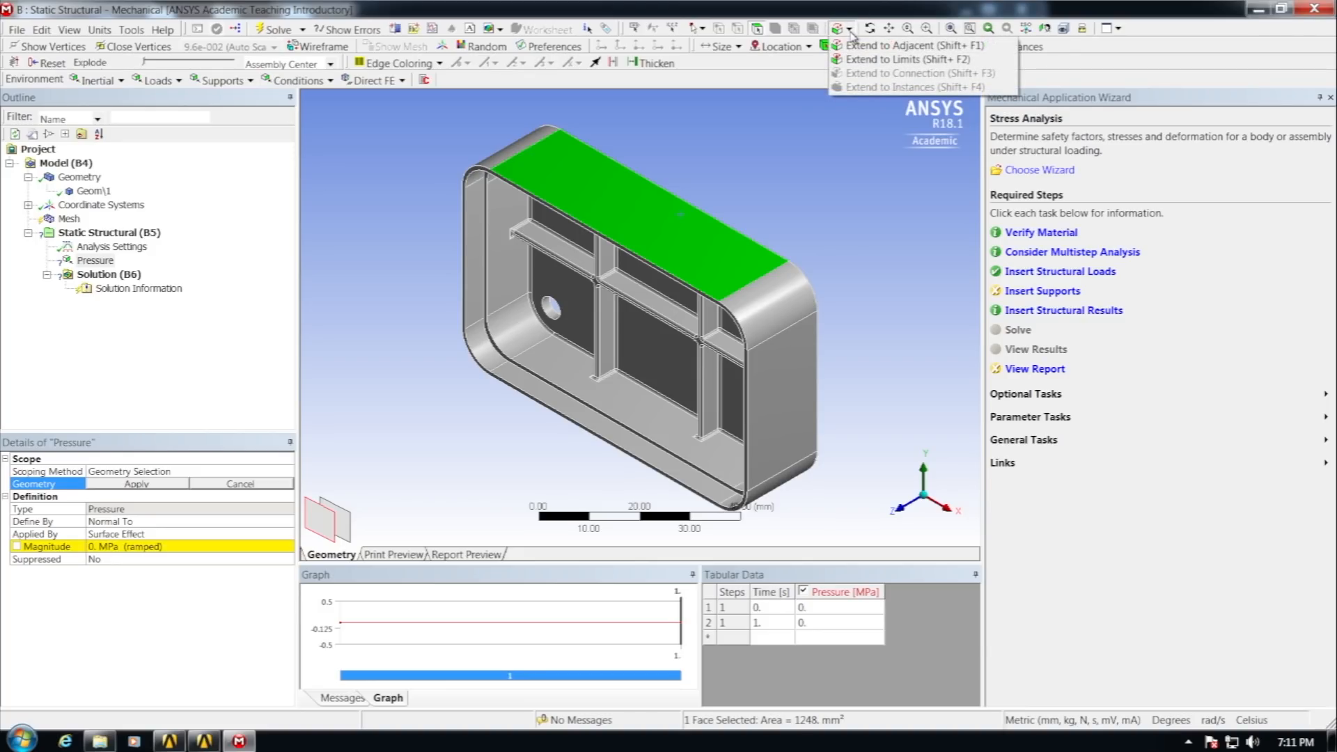
{"action": "left_click", "coordinate": [869, 61]}
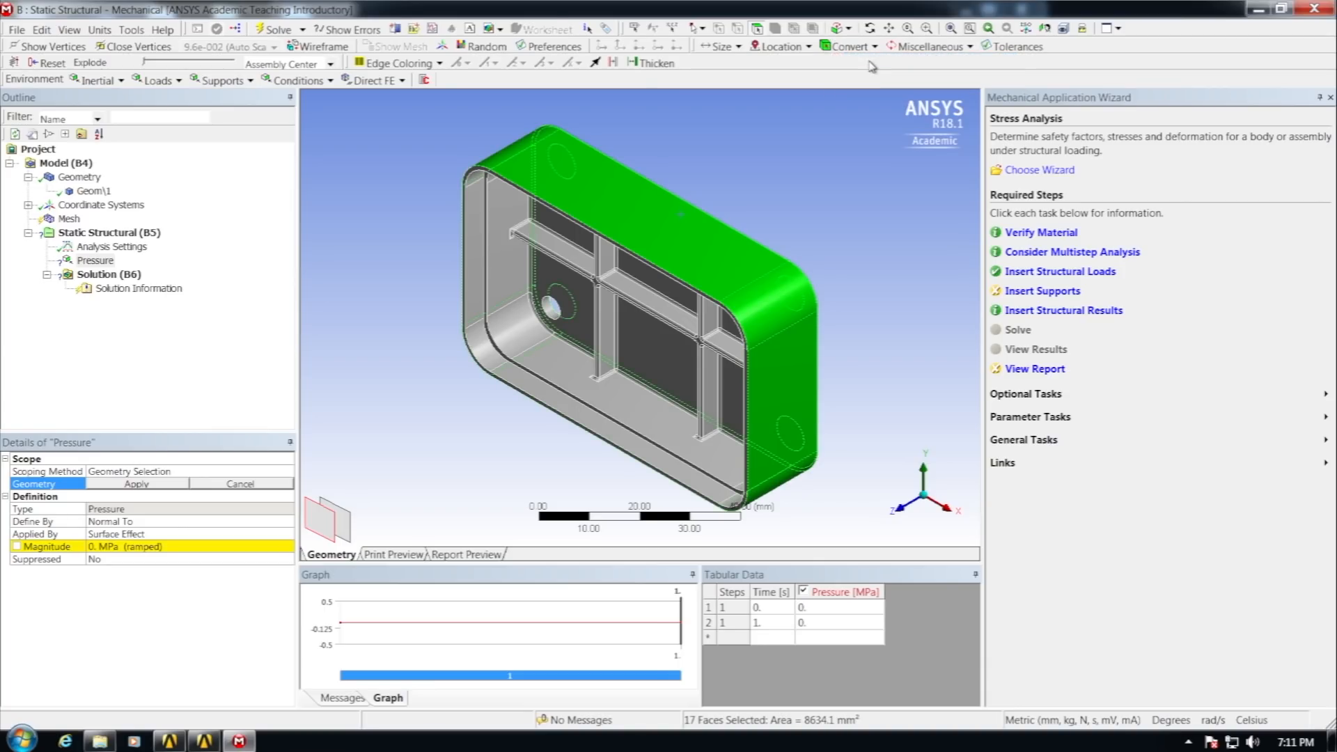
{"action": "middle_click_drag", "start_coordinate": [863, 222], "coordinate": [648, 203]}
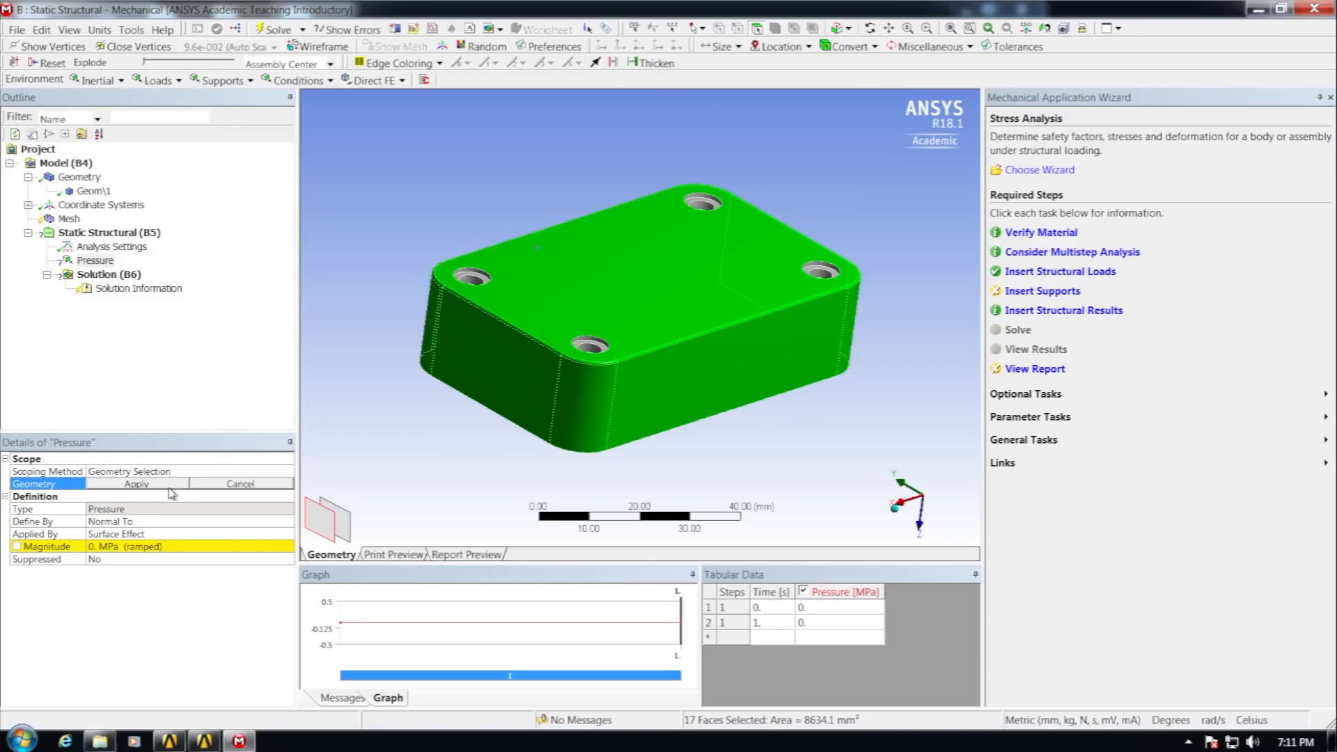
{"action": "left_click", "coordinate": [134, 484]}
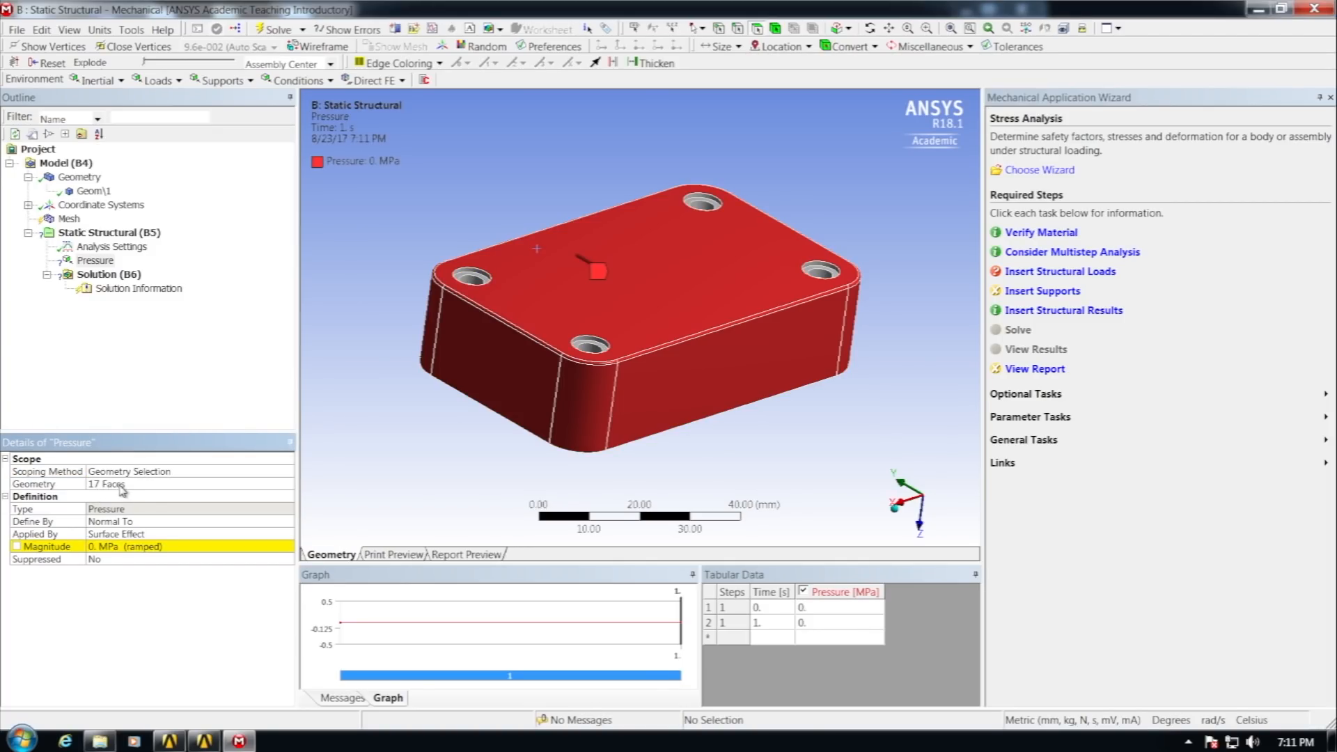
Step: Set the pressure magnitude to 1 MPa and recheck the wizard's Insert Structural Loads task
{"action": "middle_click_drag", "start_coordinate": [395, 418], "coordinate": [385, 444]}
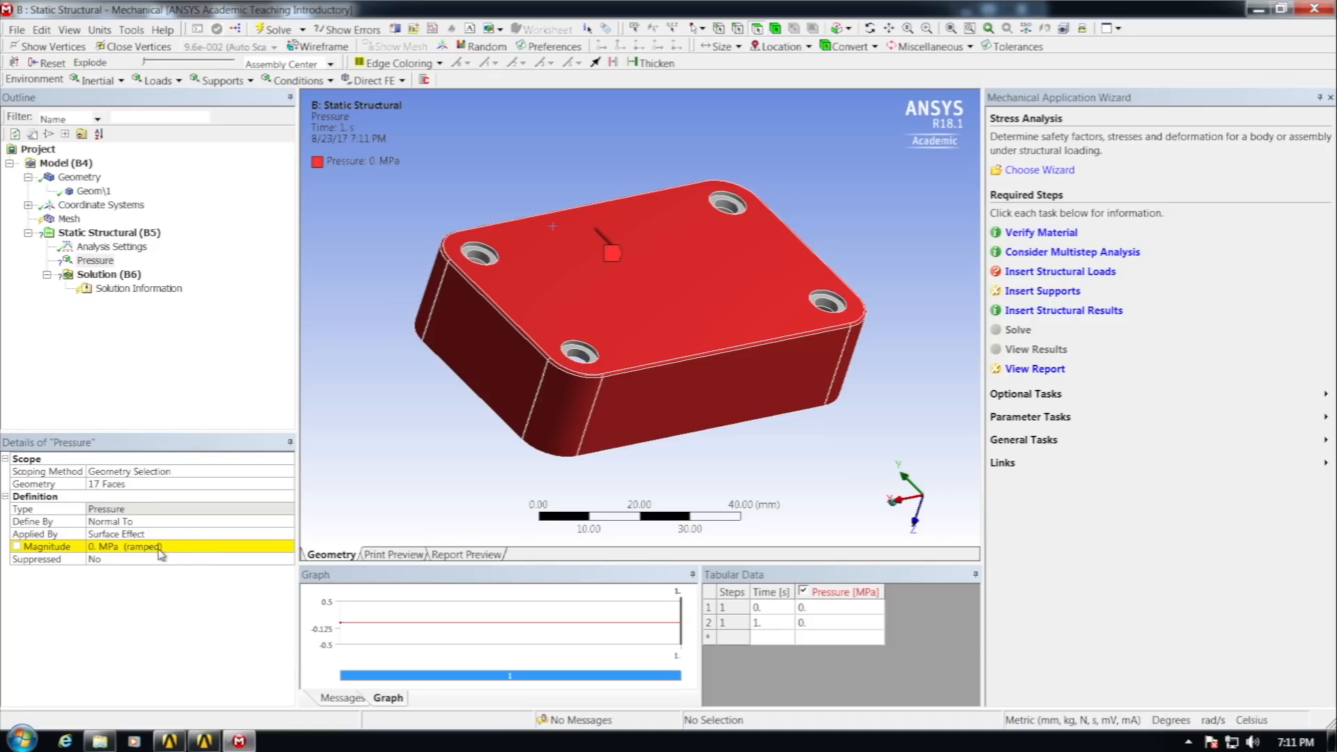
{"action": "left_click", "coordinate": [96, 550]}
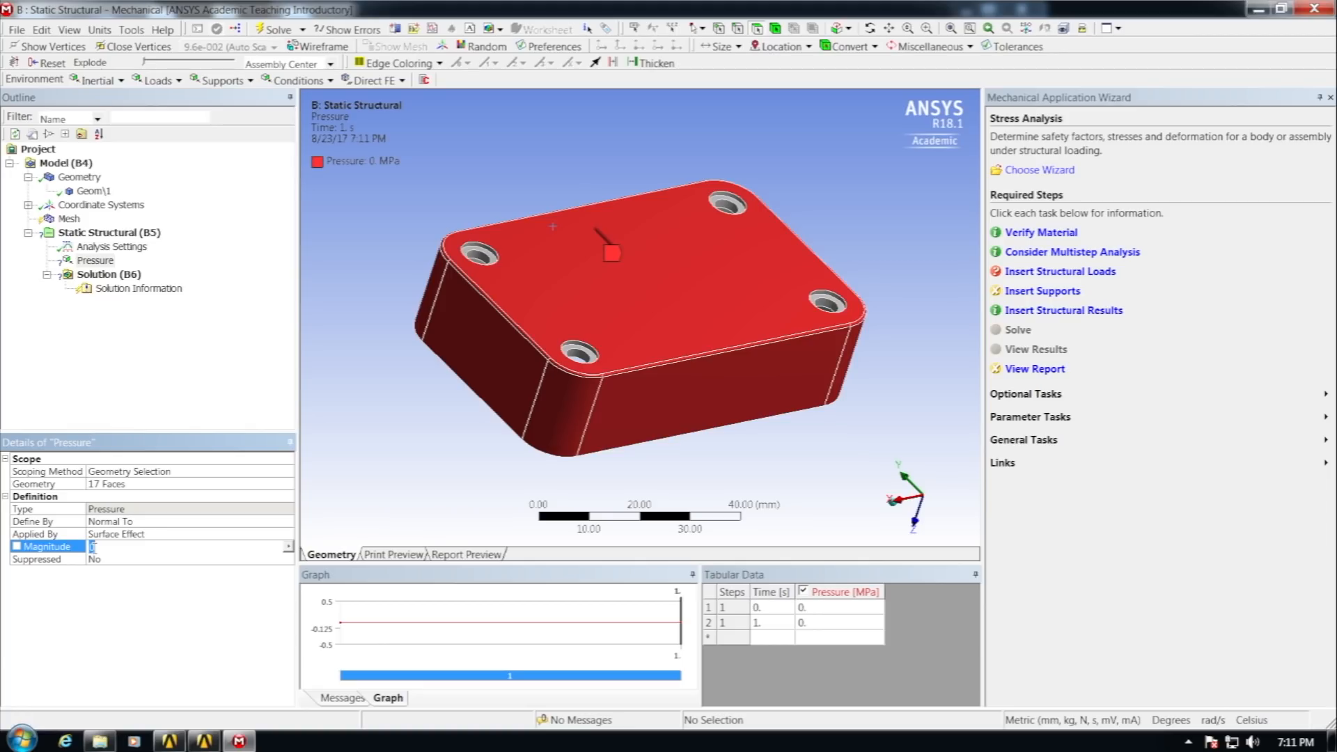
{"action": "key", "text": "Return"}
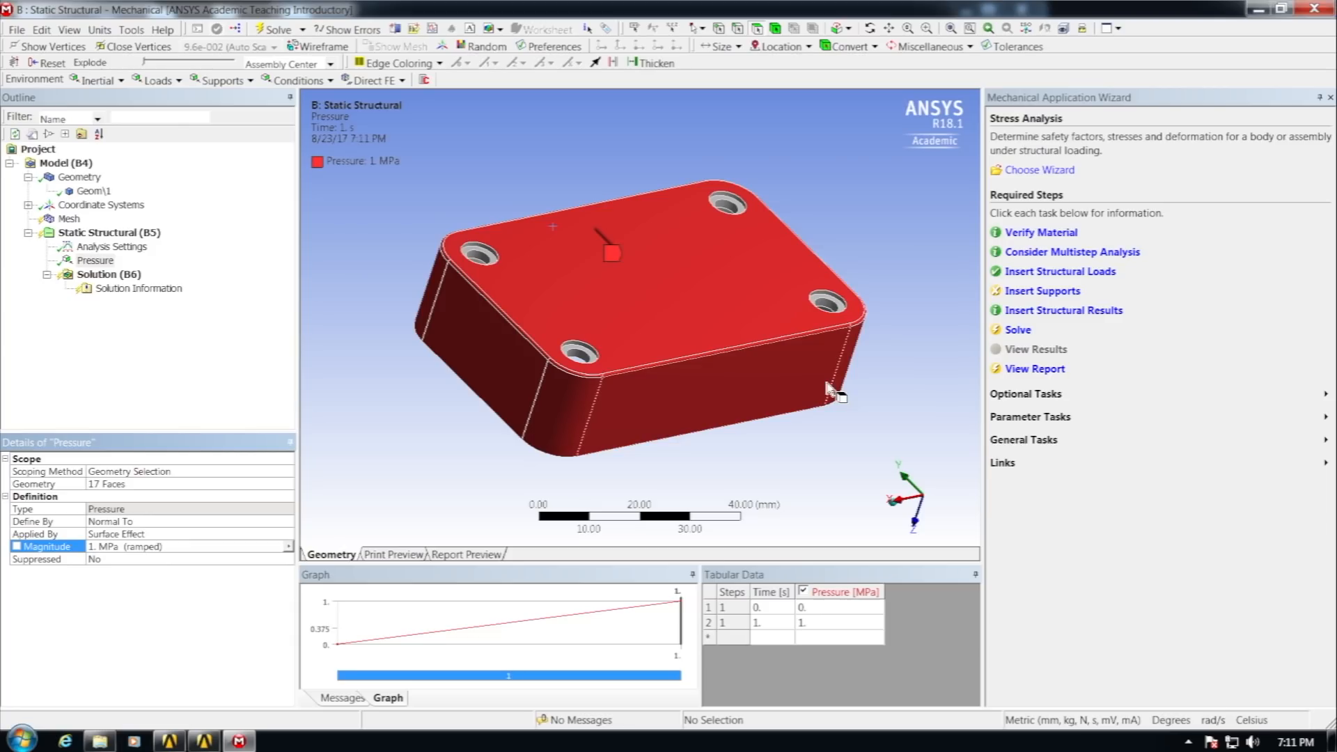
{"action": "left_click", "coordinate": [1048, 271]}
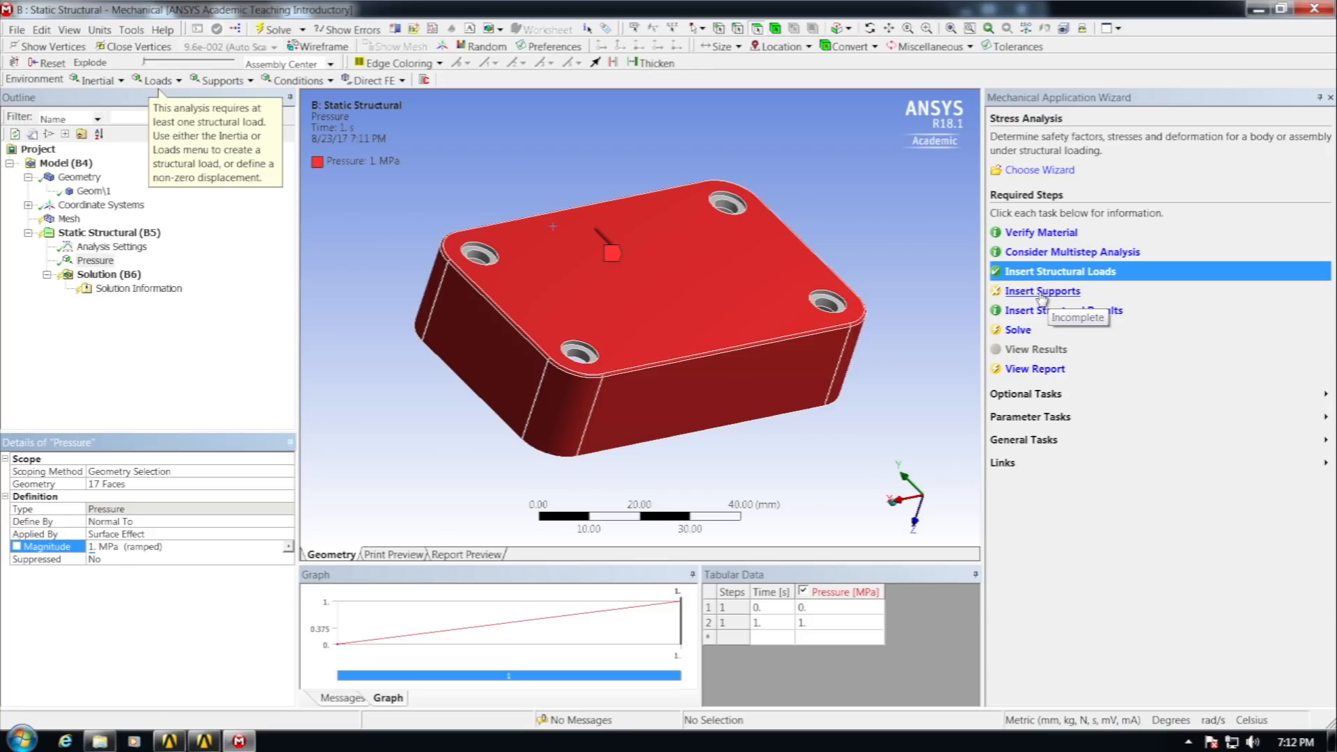
Step: Follow the wizard's Insert Supports task to add a Frictionless Support on the inner cylindrical faces of the four corner holes
{"action": "left_click", "coordinate": [1042, 292]}
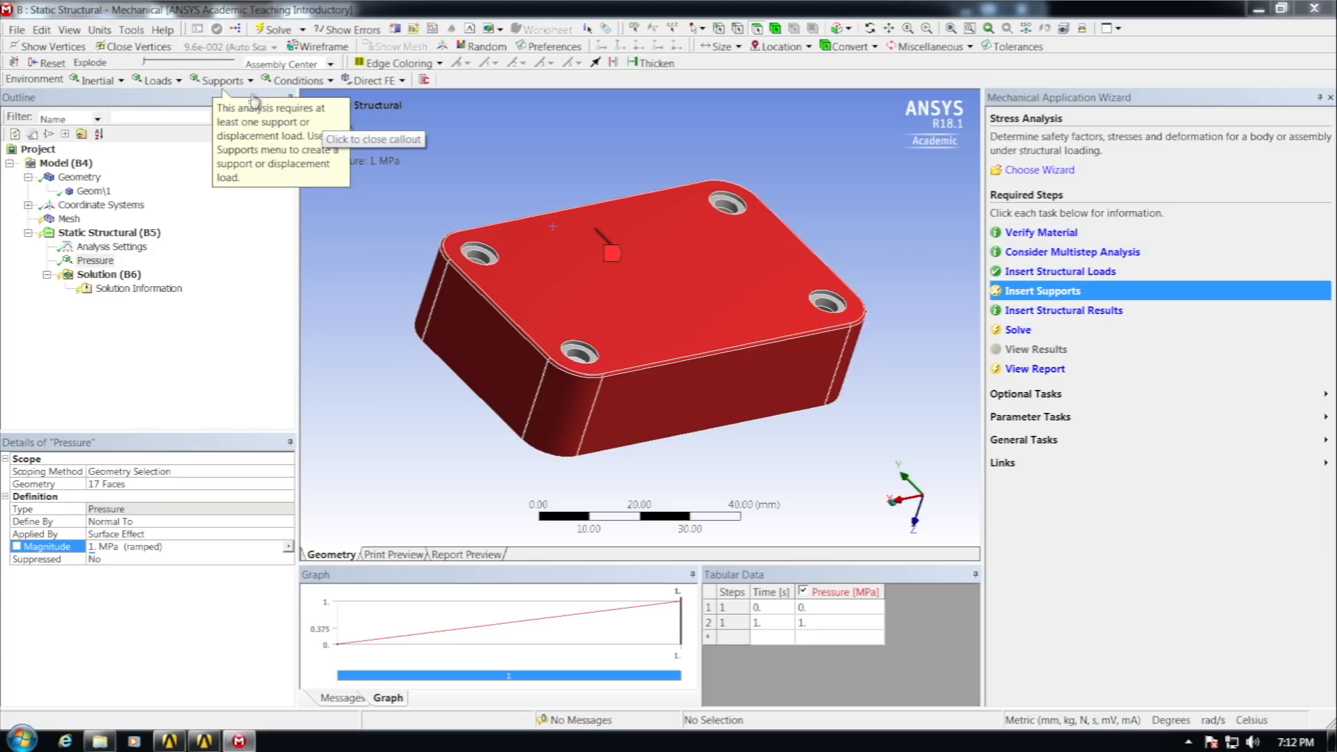
{"action": "left_click", "coordinate": [233, 81]}
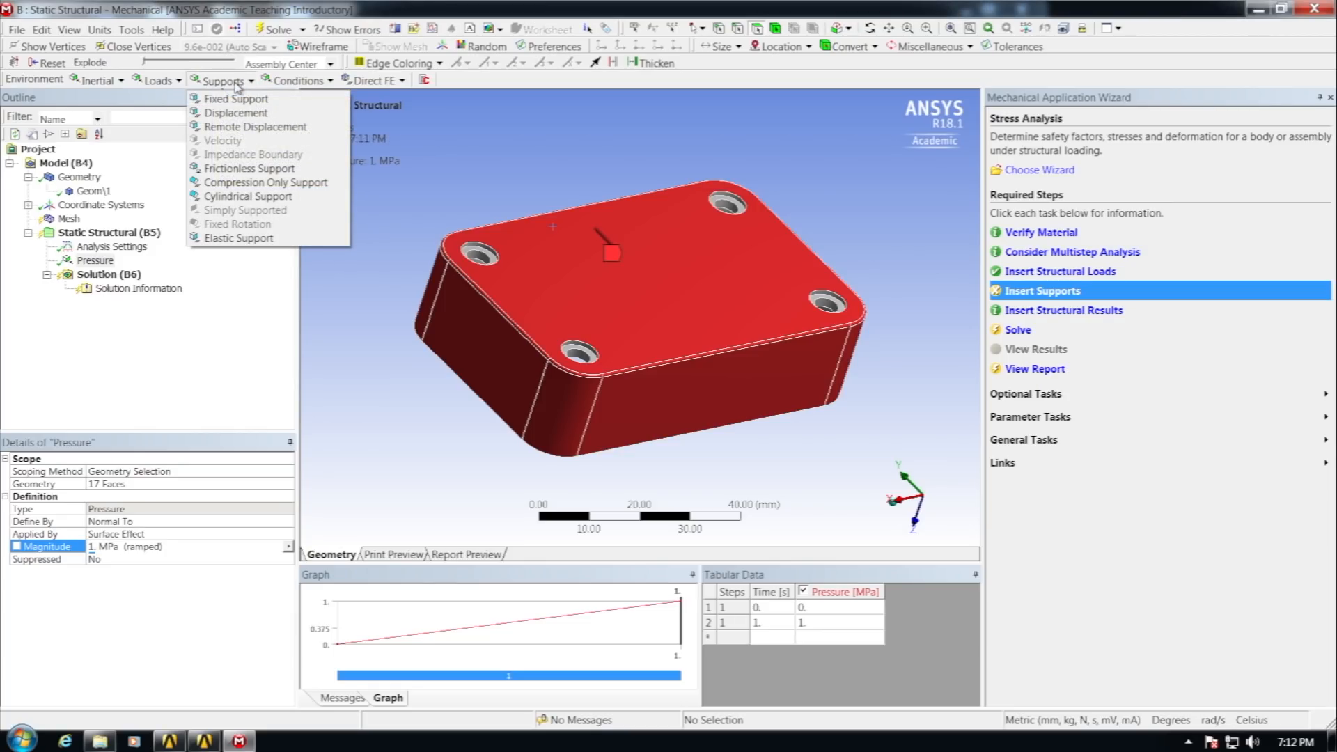
{"action": "left_click", "coordinate": [241, 170]}
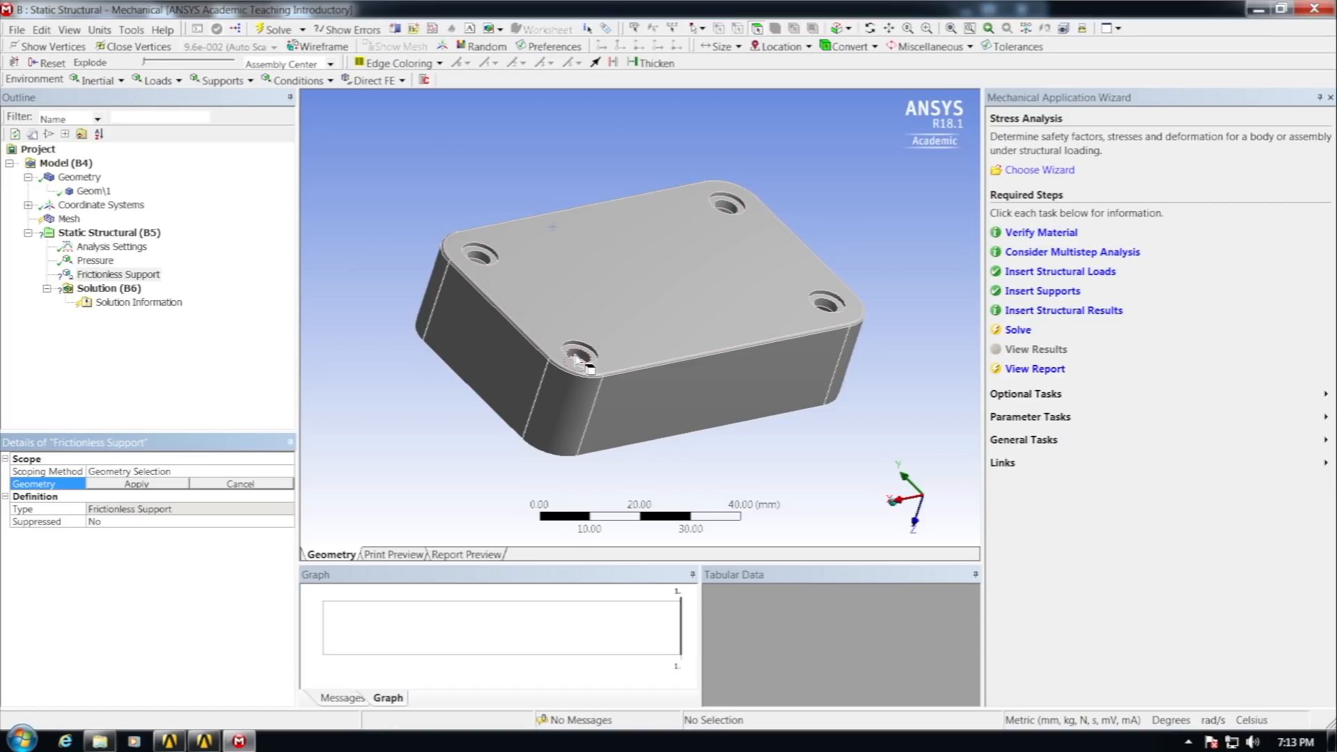
{"action": "left_click", "coordinate": [730, 210]}
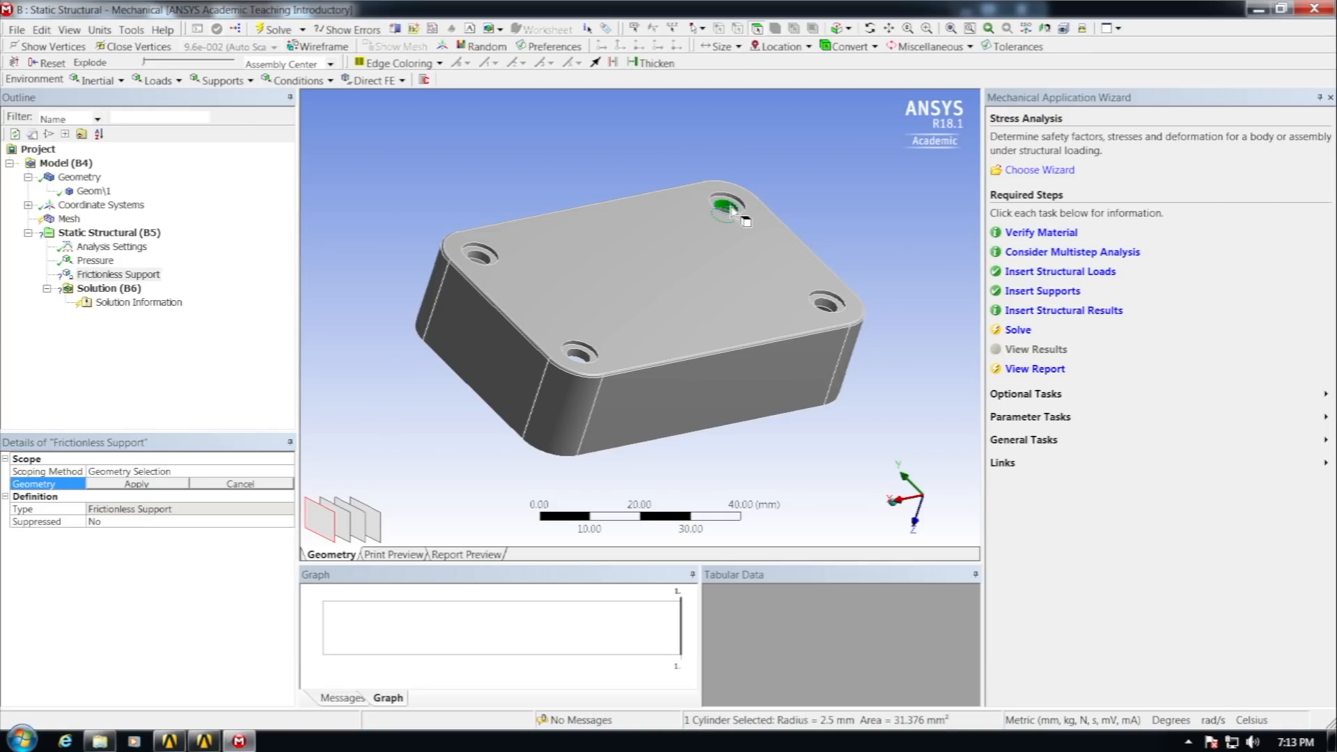
{"action": "left_click", "coordinate": [480, 259], "text": "ctrl"}
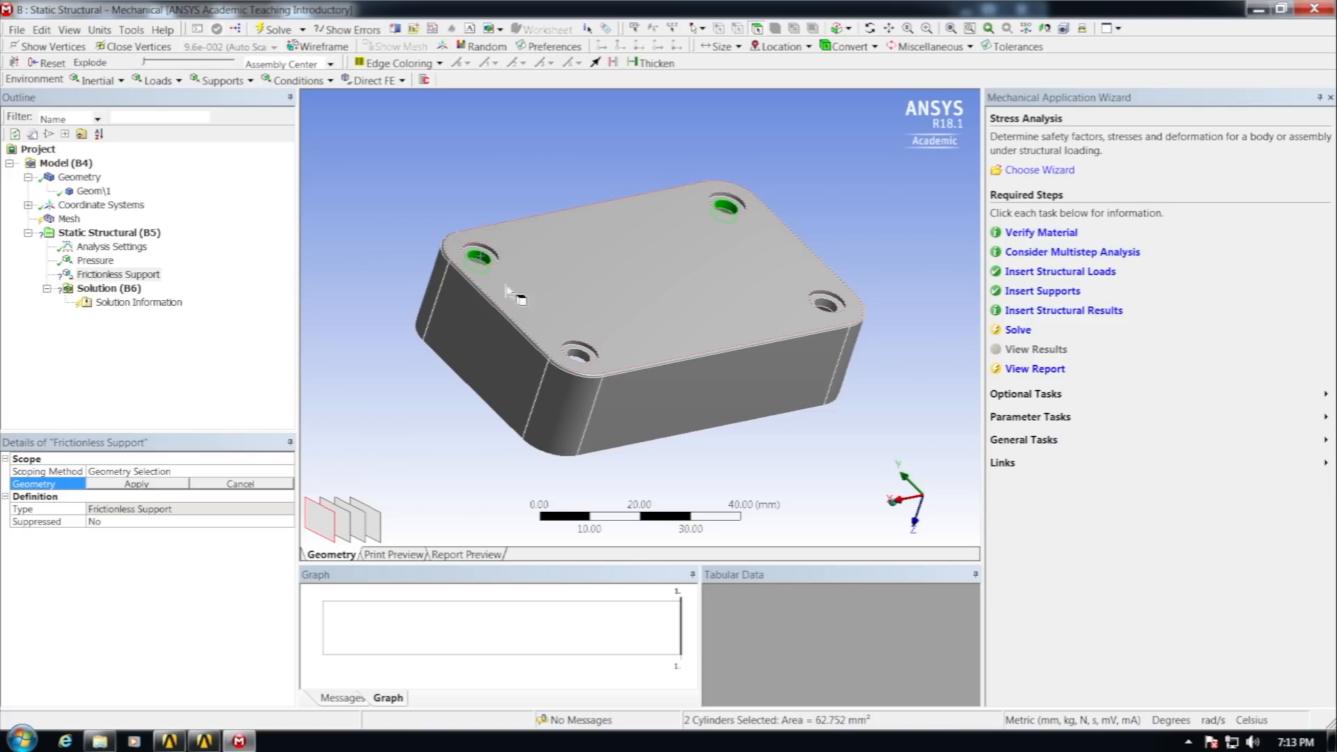
{"action": "left_click", "coordinate": [578, 355], "text": "ctrl"}
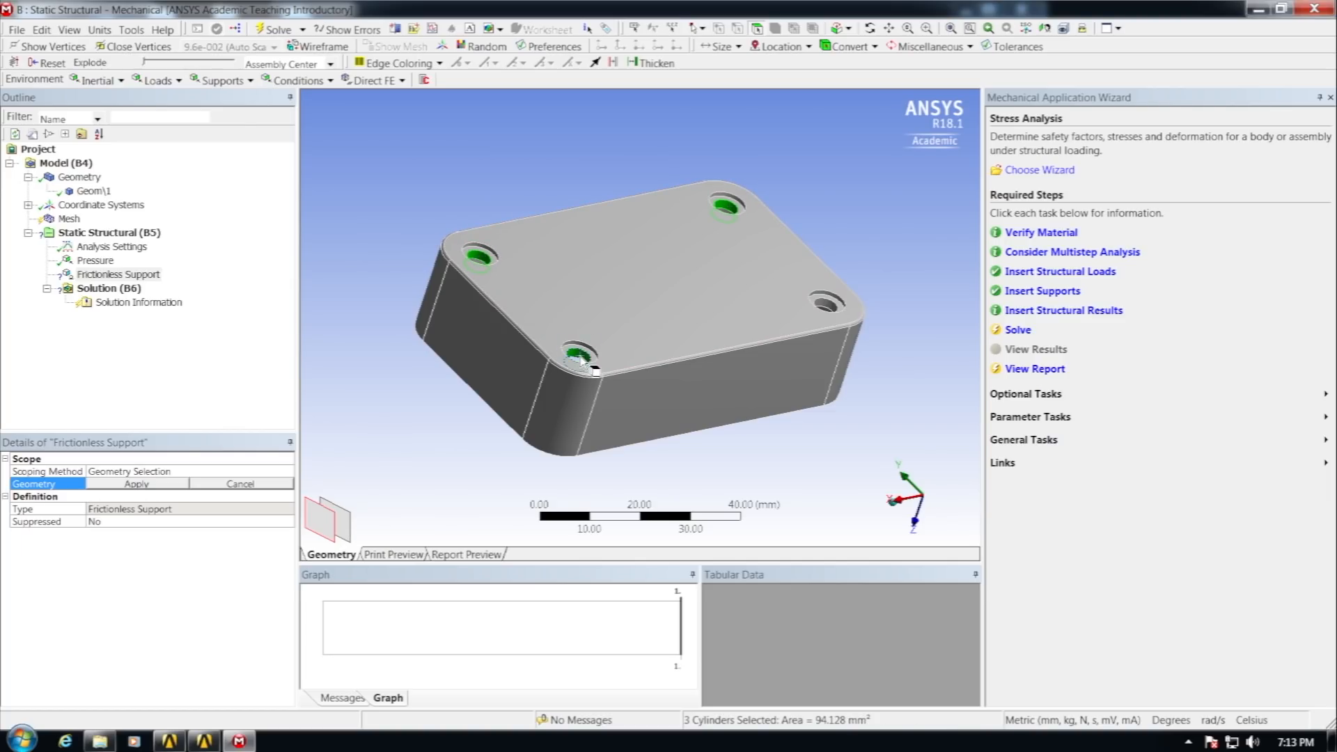
{"action": "left_click", "coordinate": [825, 310], "text": "ctrl"}
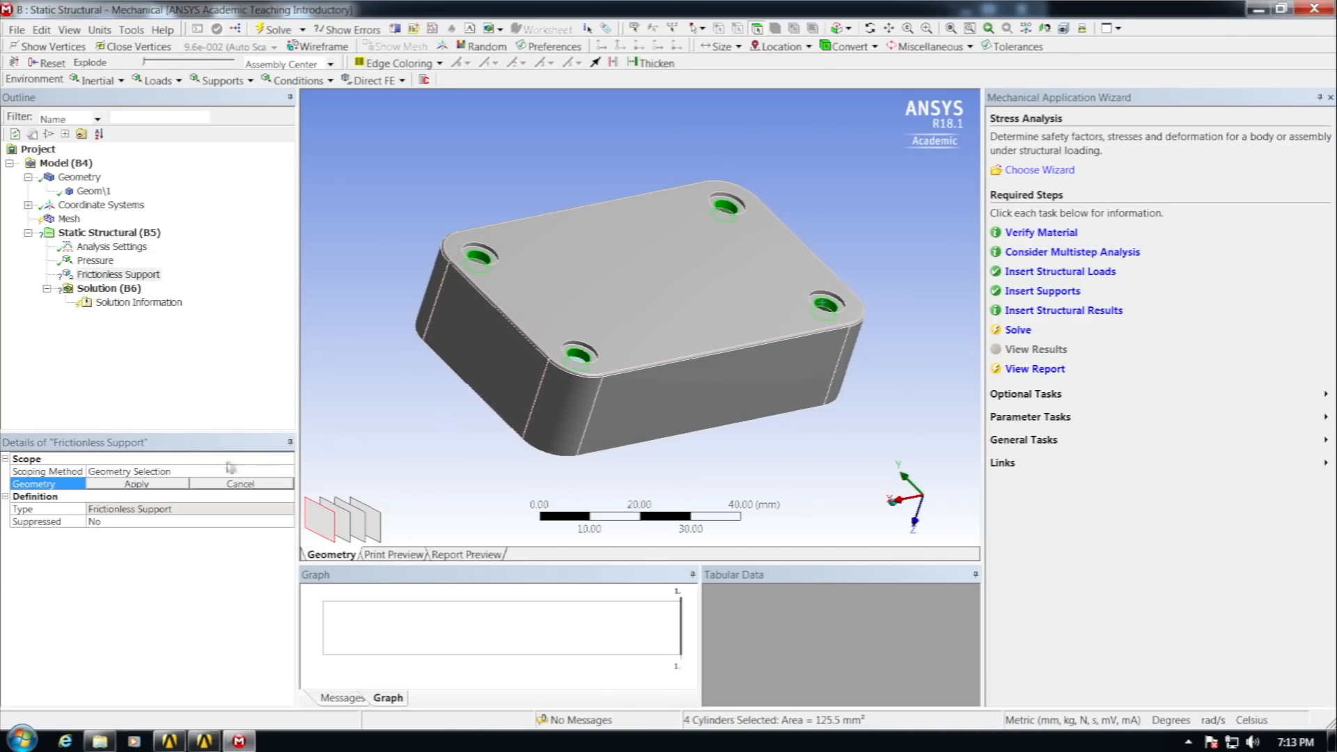
{"action": "left_click", "coordinate": [143, 487]}
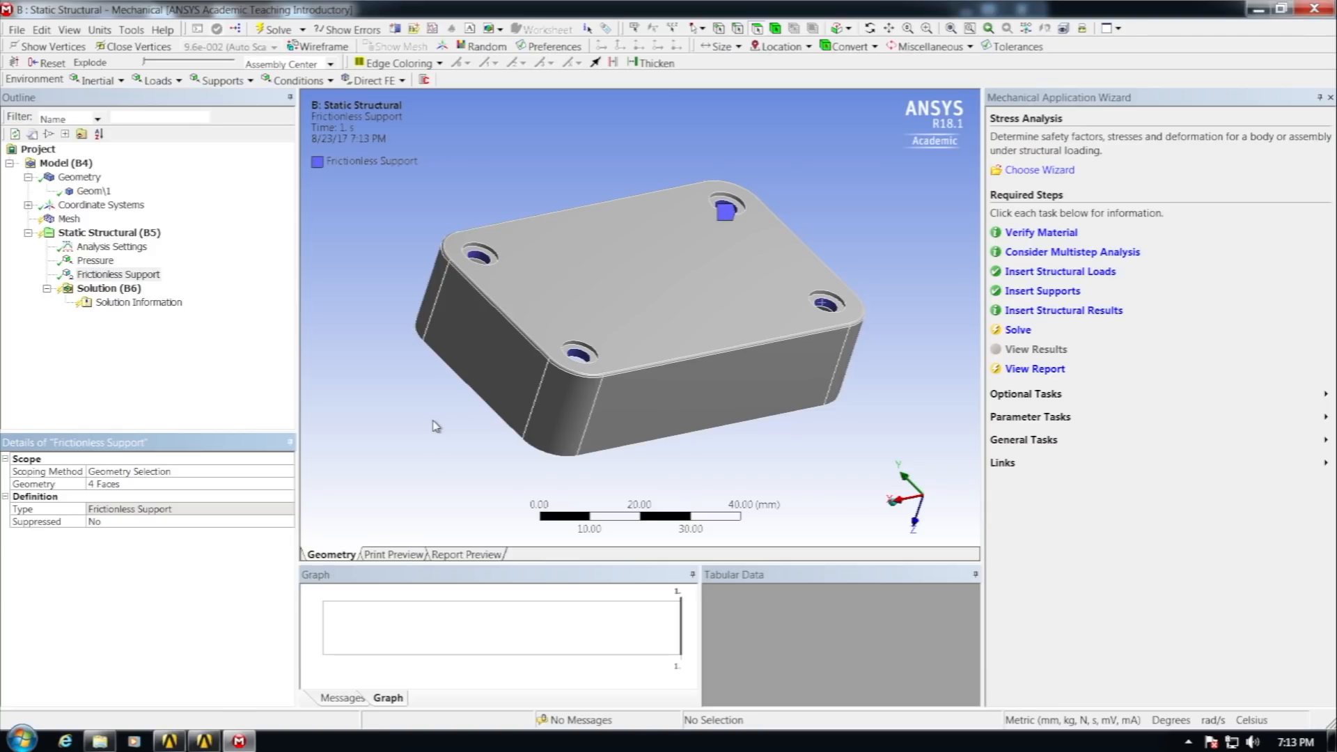
Step: Inspect the cap's open underside and select Static Structural (B5) to review the pressure and frictionless support together
{"action": "middle_click_drag", "start_coordinate": [429, 423], "coordinate": [460, 304]}
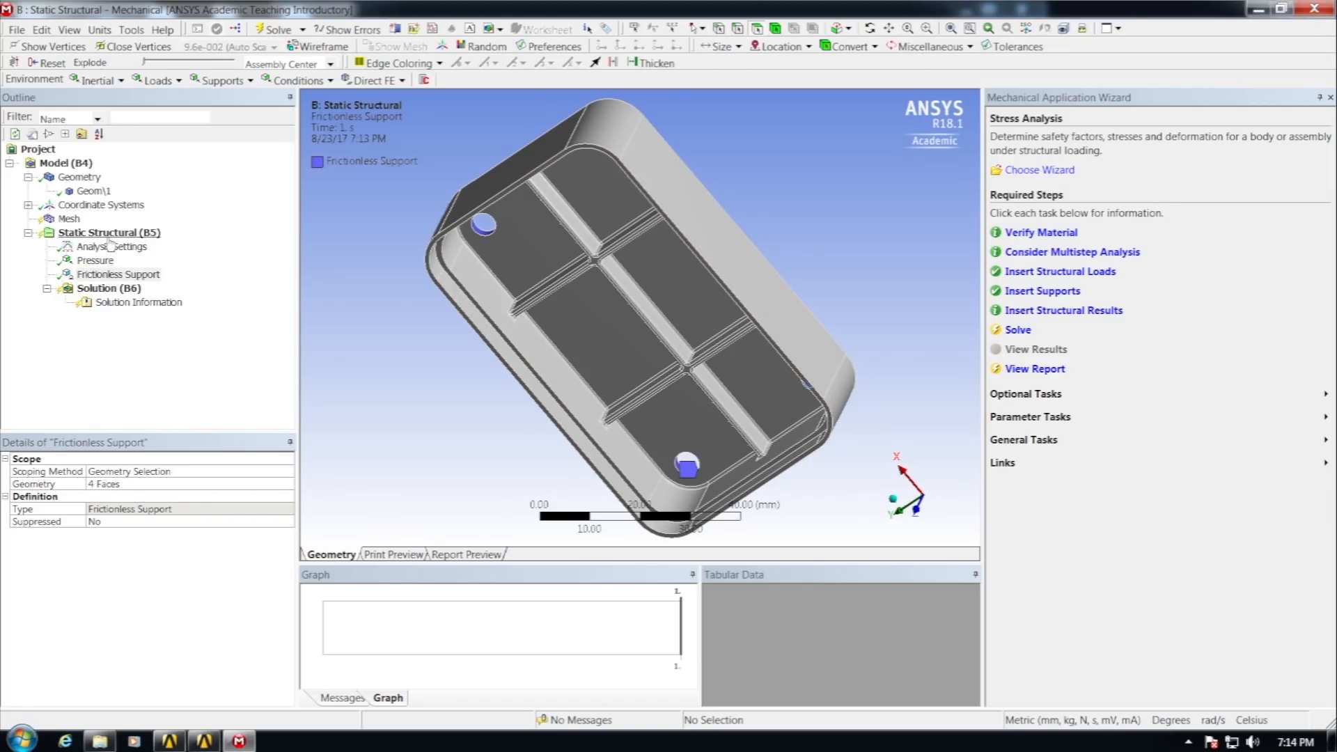
{"action": "left_click", "coordinate": [220, 82]}
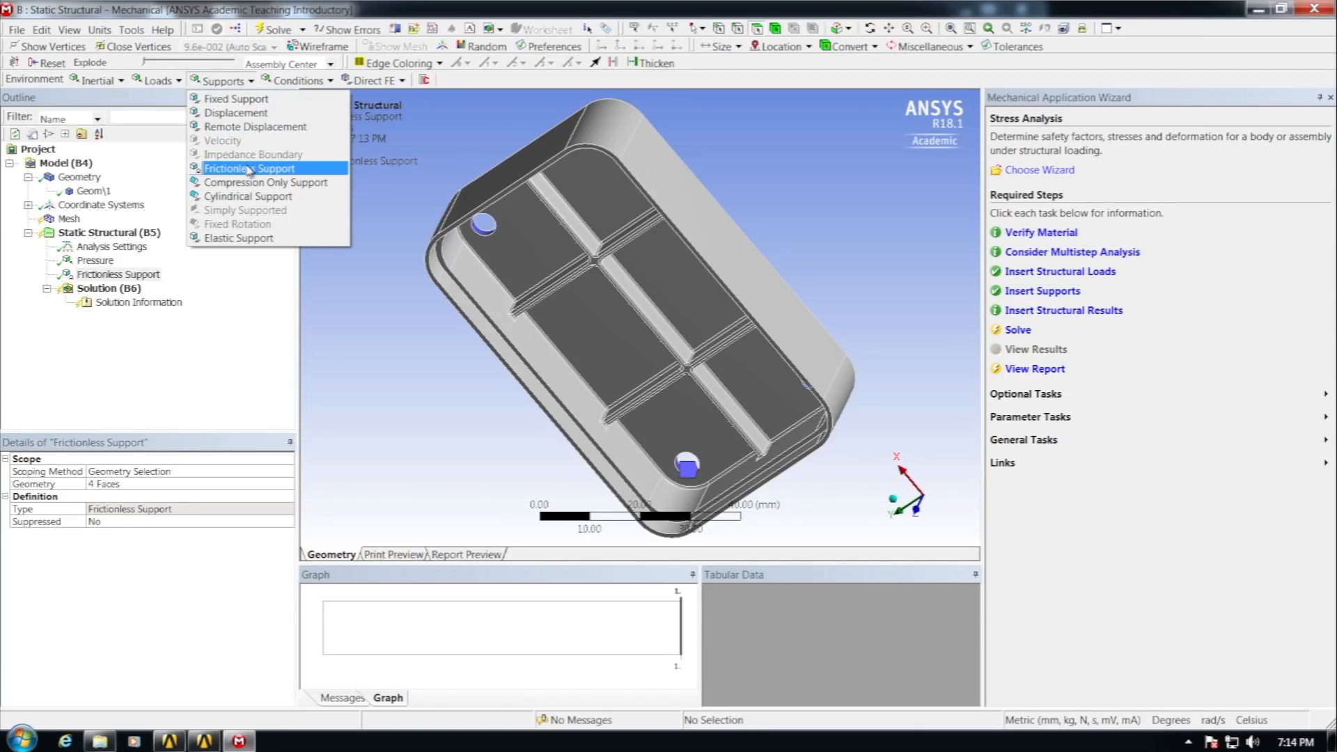
{"action": "left_click", "coordinate": [221, 84]}
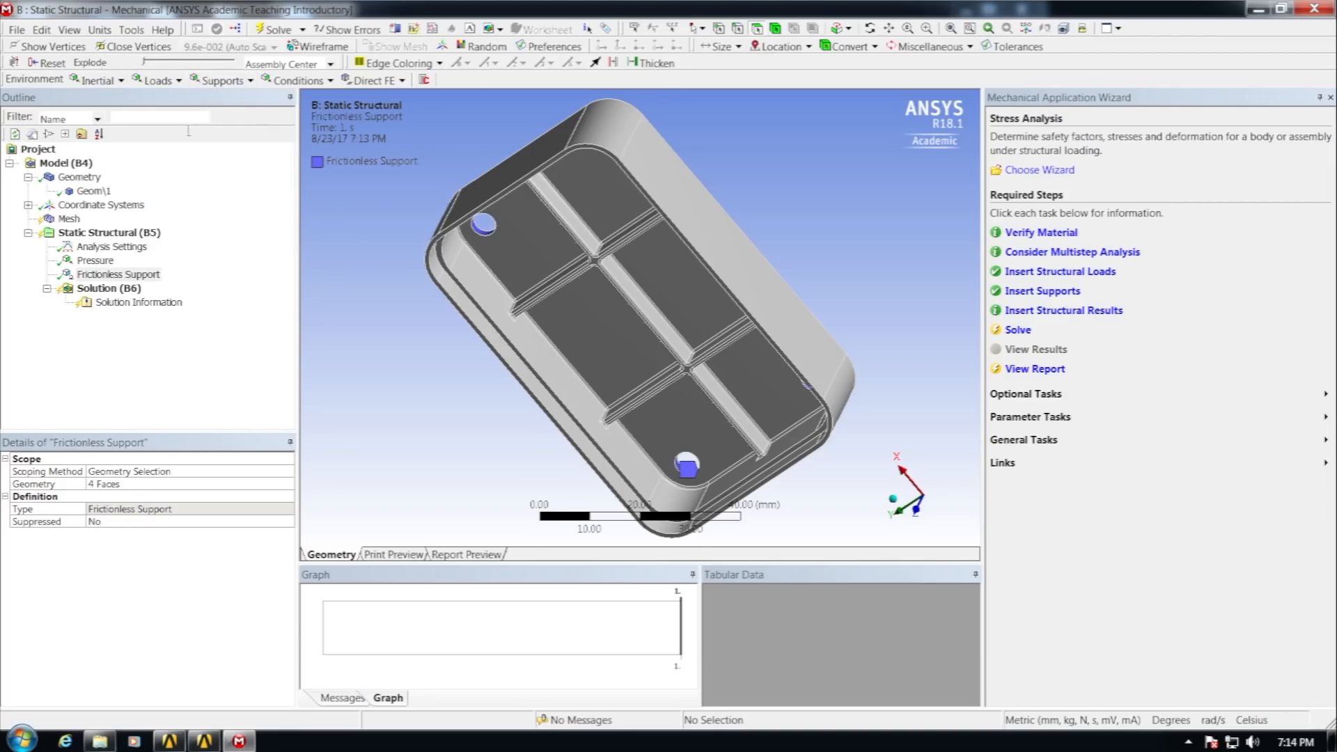
{"action": "left_click", "coordinate": [105, 233]}
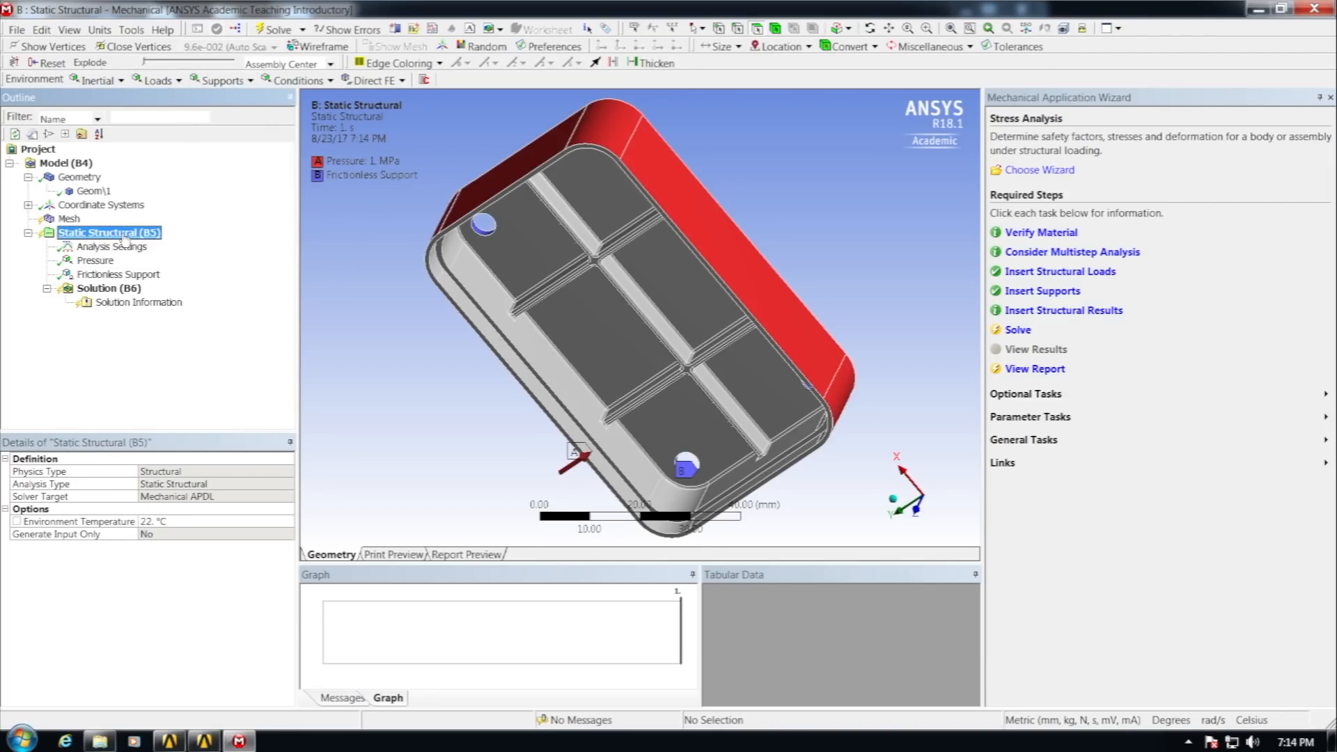
Step: Insert a second Frictionless Support under Static Structural (B5)
{"action": "right_click", "coordinate": [121, 238]}
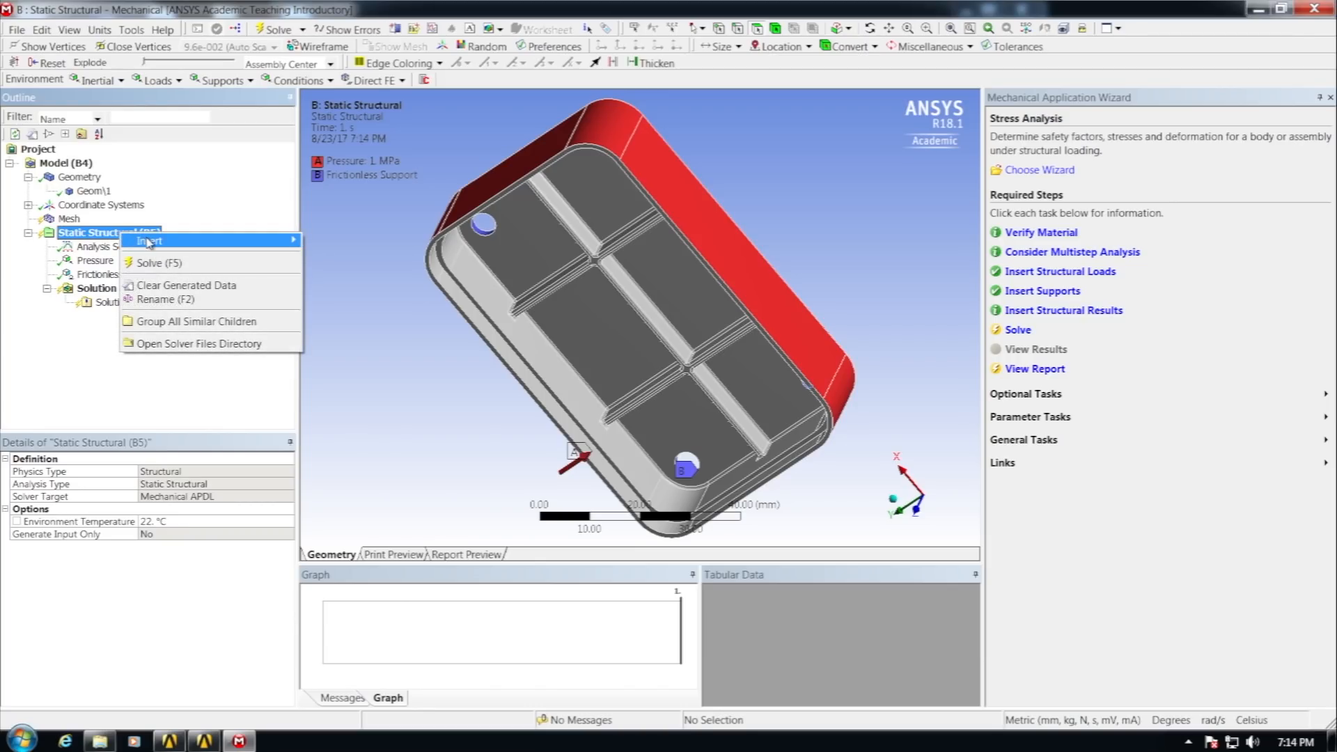
{"action": "mouse_move", "coordinate": [149, 241]}
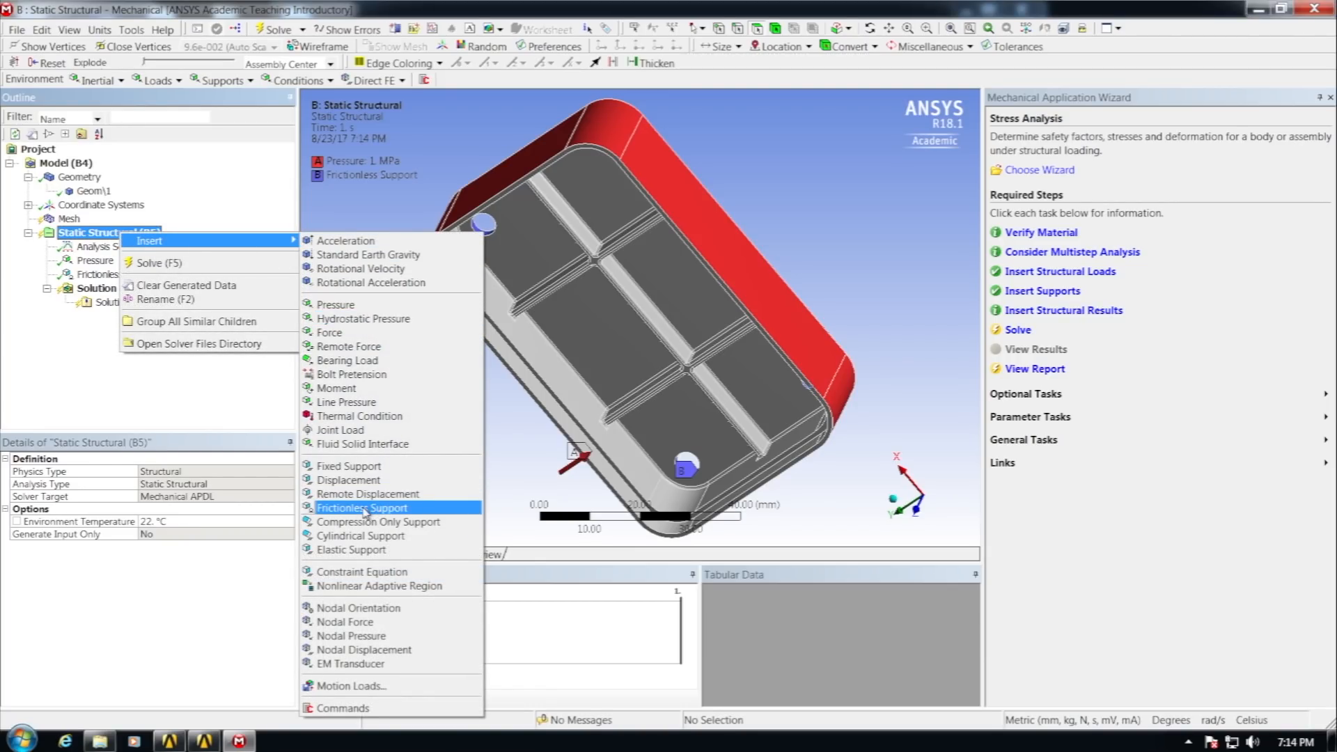
{"action": "left_click", "coordinate": [209, 405]}
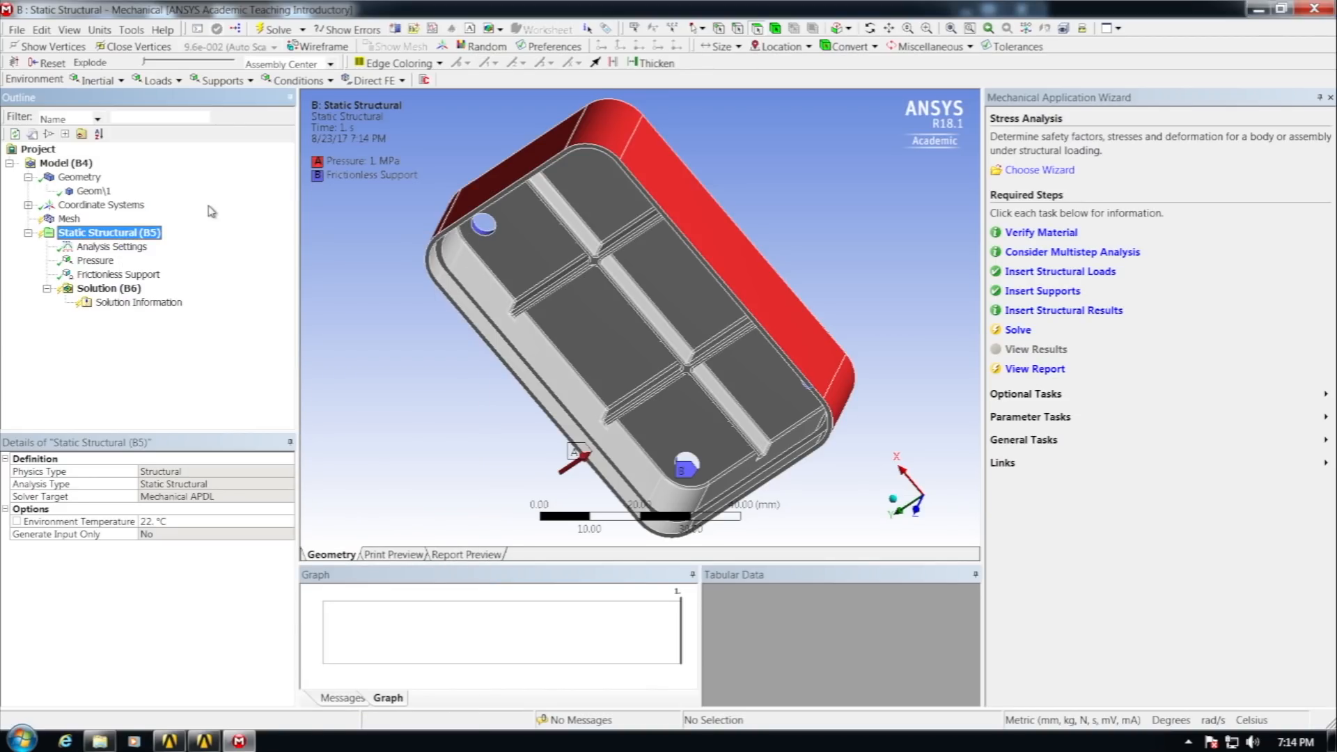
{"action": "left_click", "coordinate": [224, 81]}
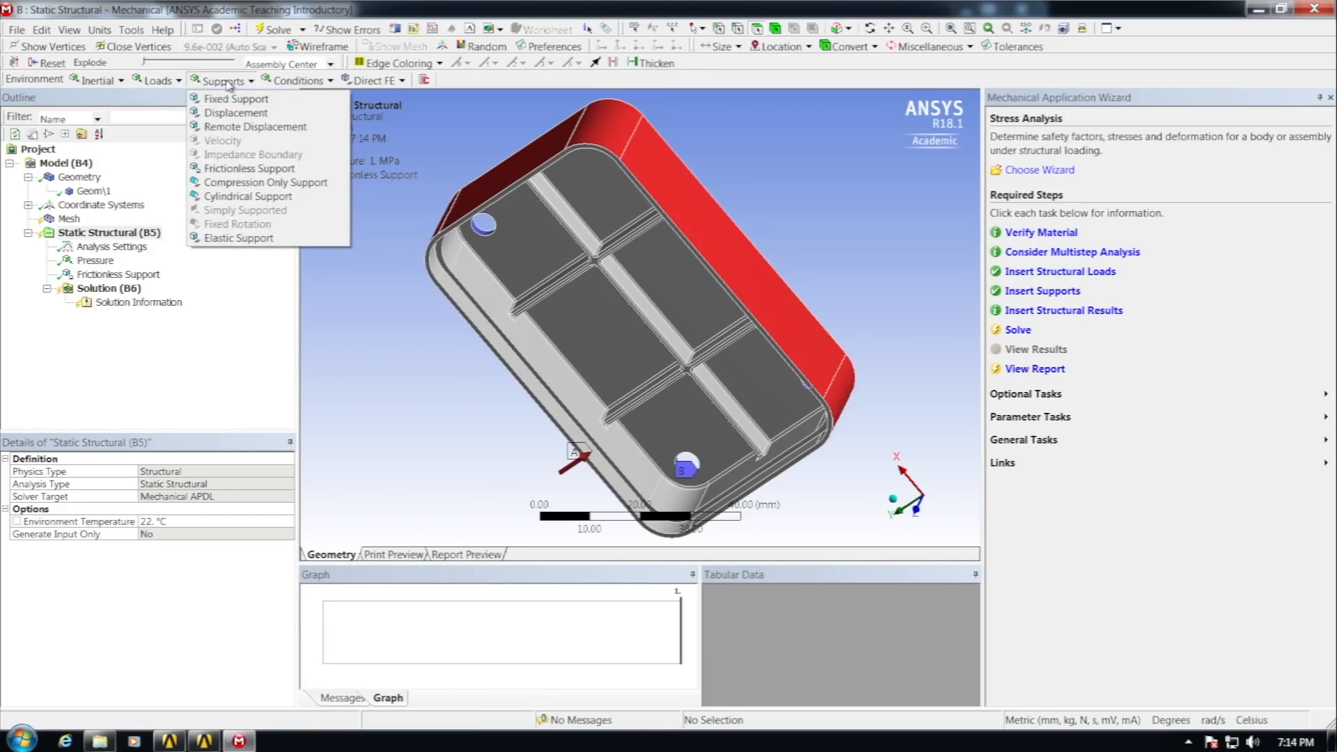
{"action": "left_click", "coordinate": [256, 170]}
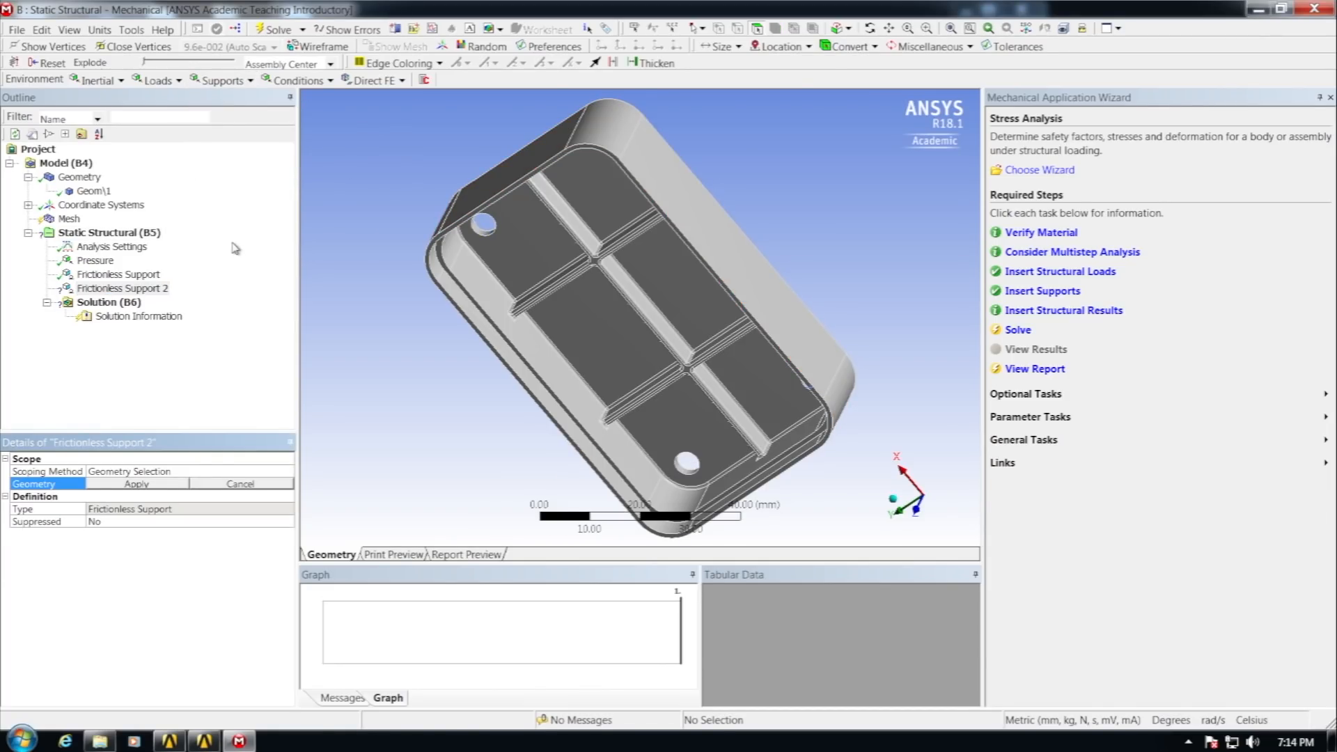
Step: Scope the second frictionless support to the recessed lip inside the open rim: its side walls, extended to limits, plus the adjoining ledge face
{"action": "left_click", "coordinate": [507, 356]}
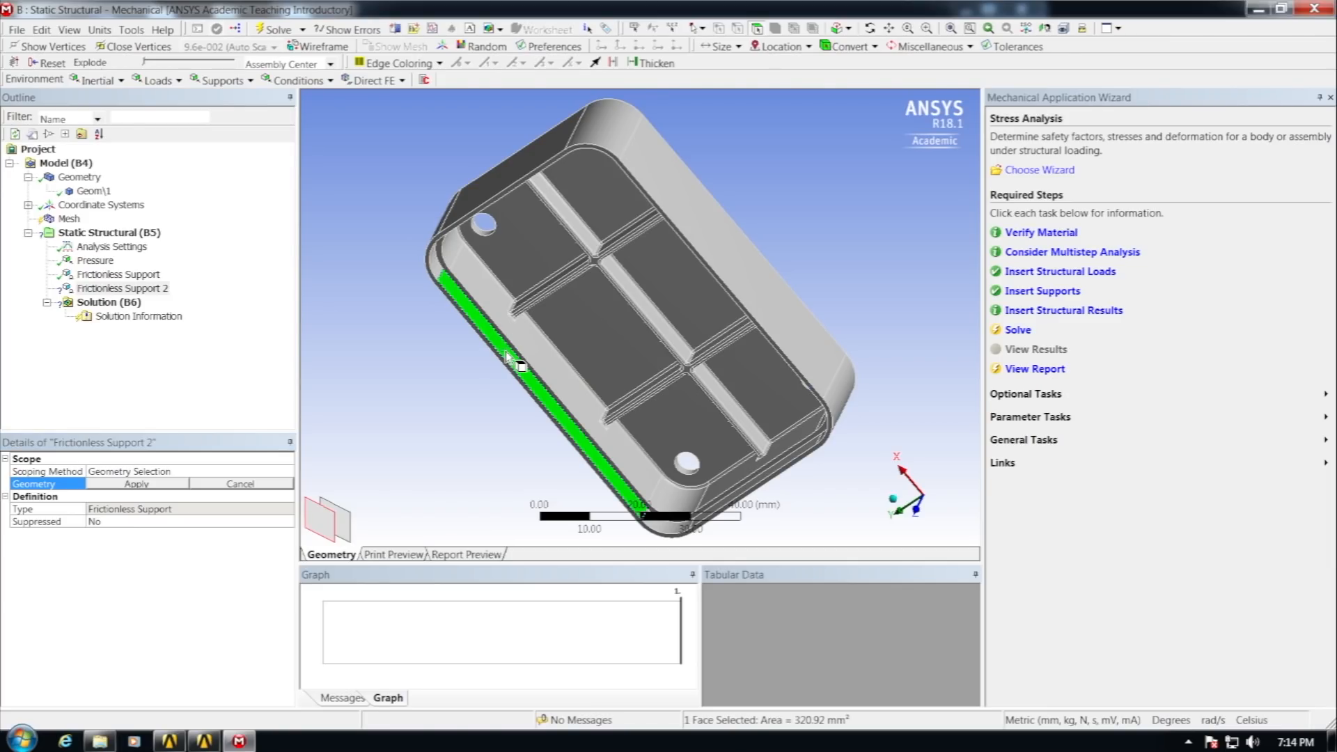
{"action": "left_click", "coordinate": [849, 29]}
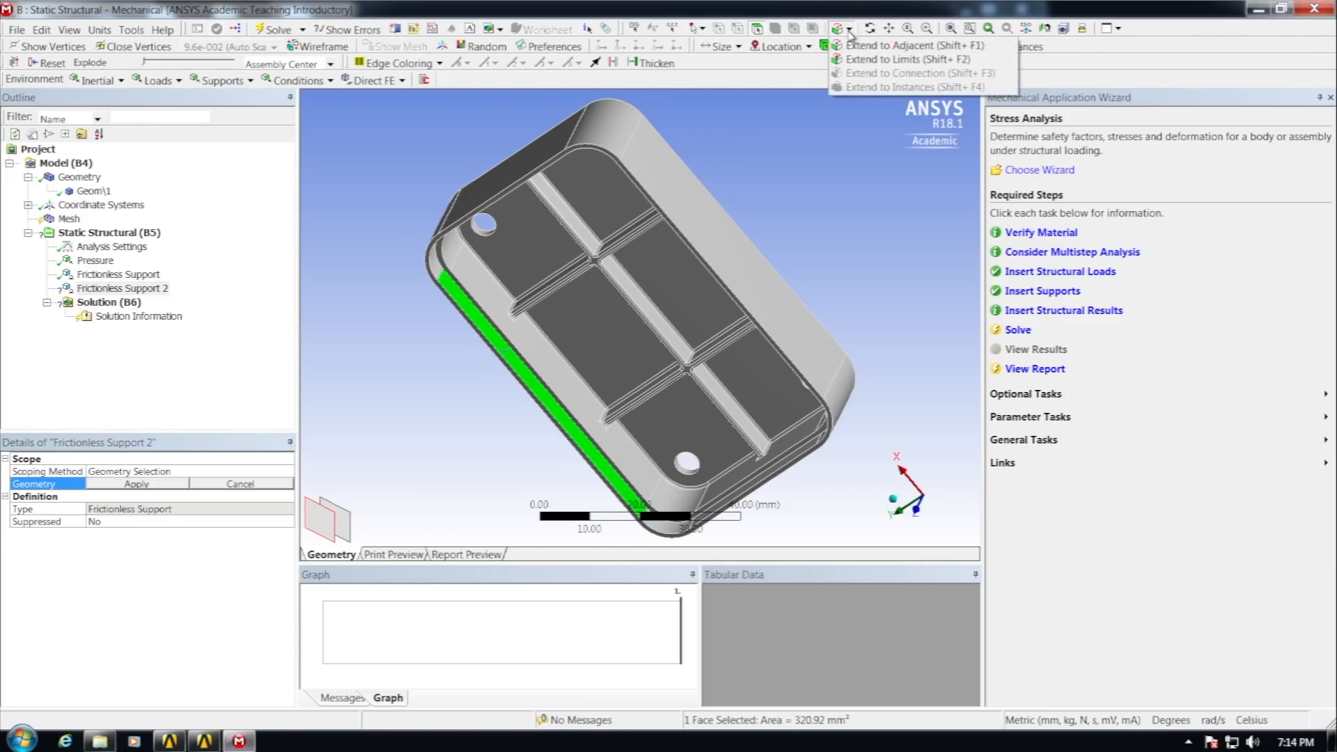
{"action": "left_click", "coordinate": [856, 60]}
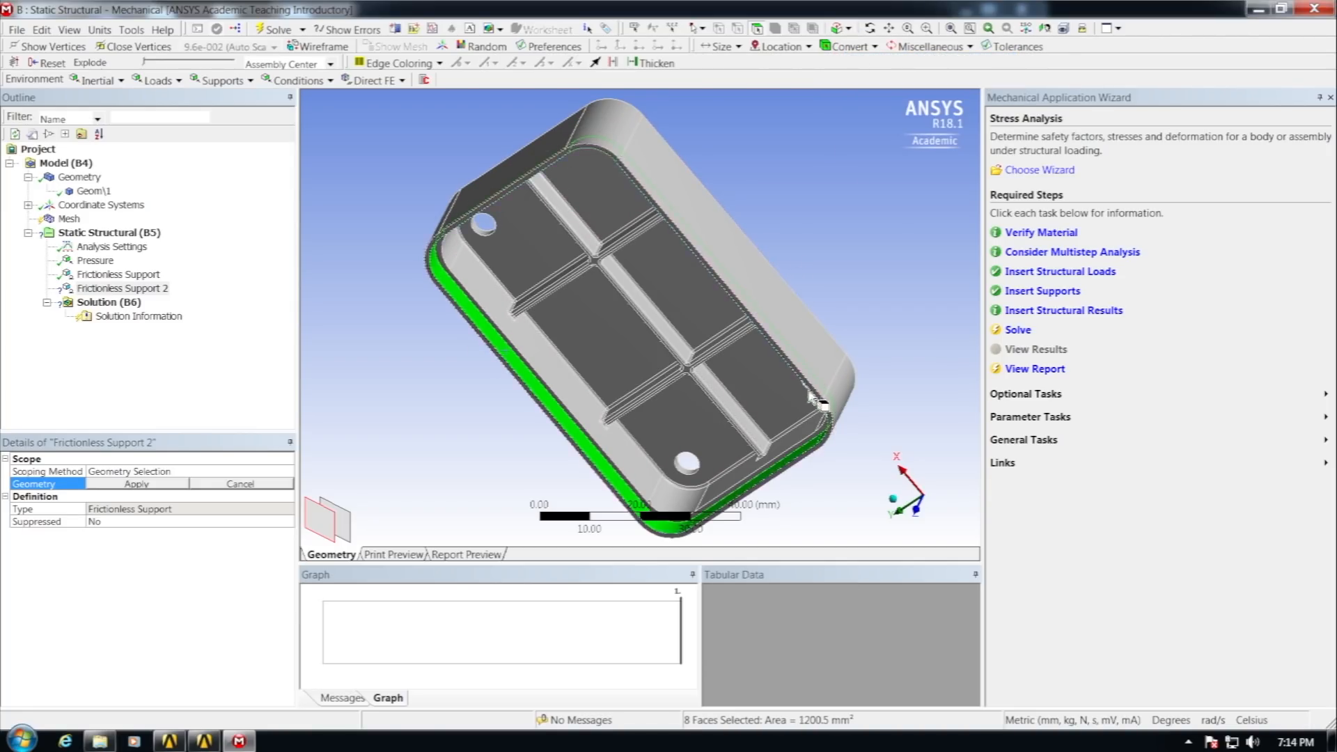
{"action": "left_click", "coordinate": [497, 330], "text": "ctrl"}
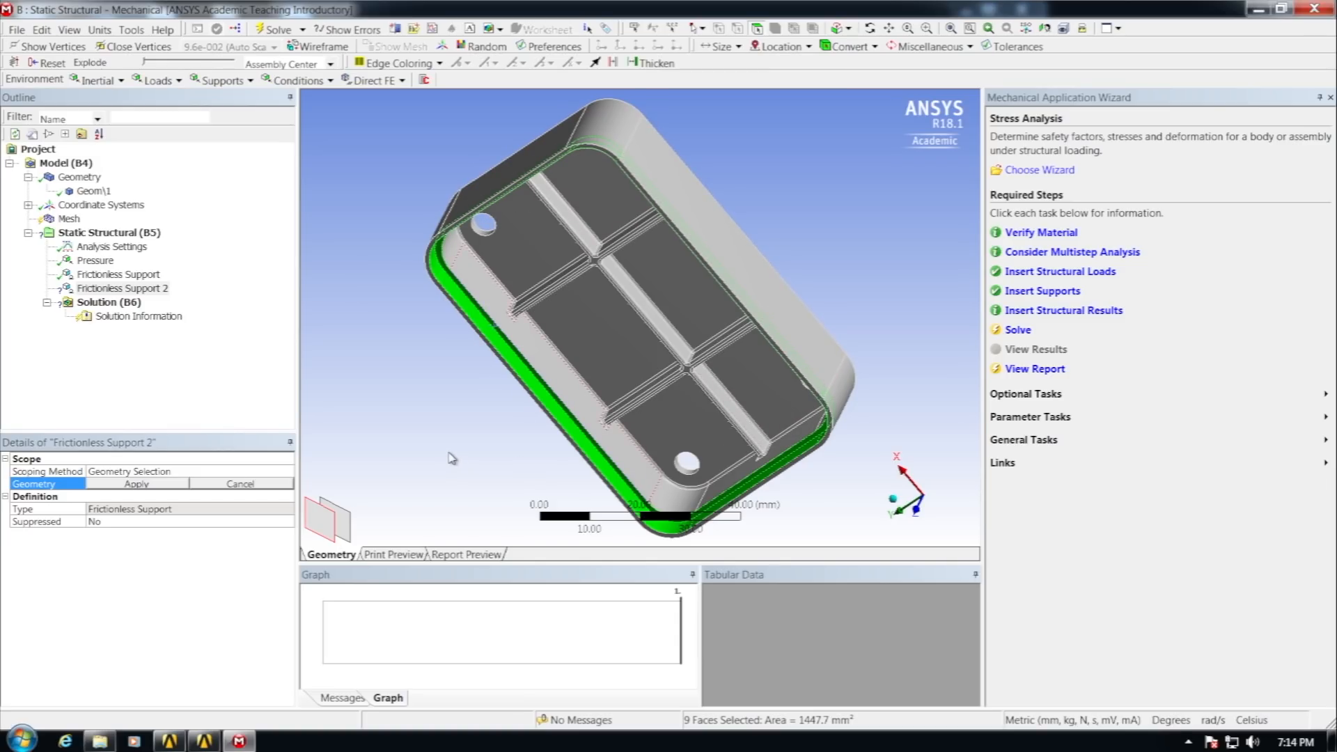
{"action": "left_click", "coordinate": [160, 488]}
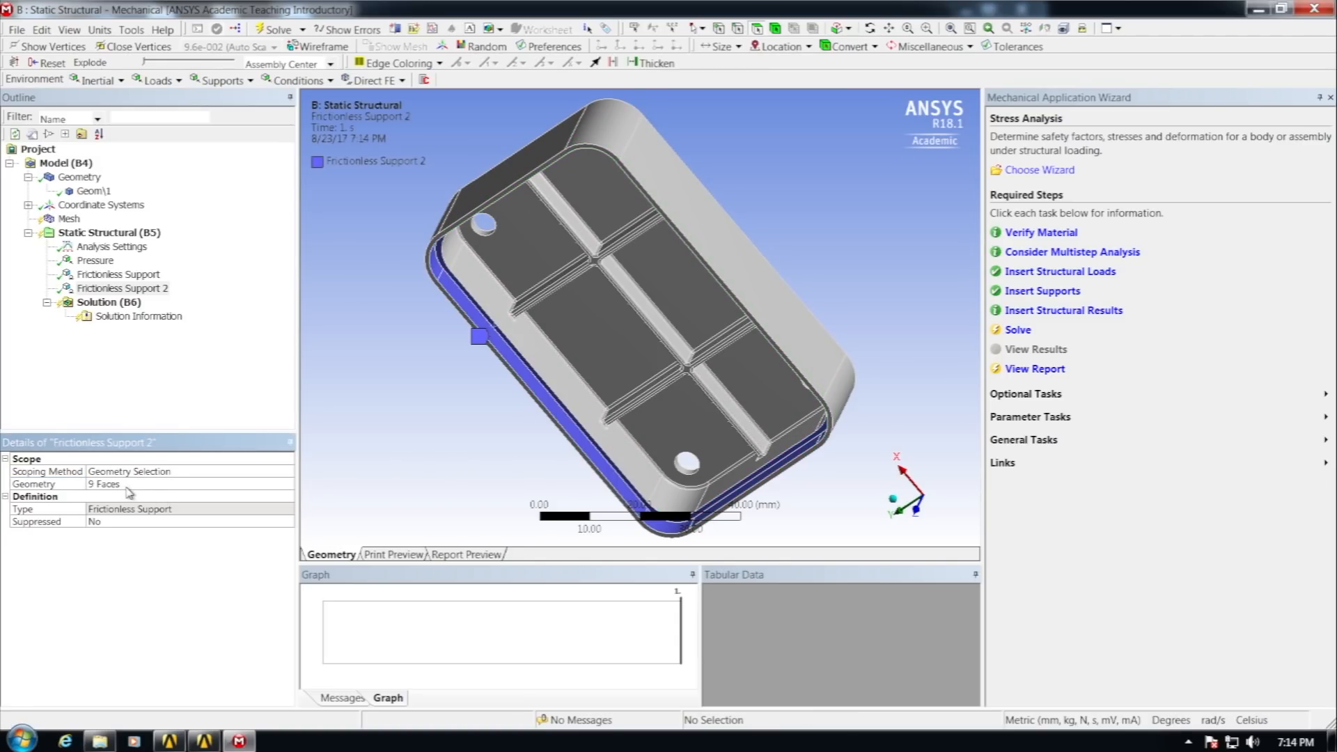
Step: Inspect the rim support from several sides, and review the pressure and both frictionless supports together under Static Structural (B5)
{"action": "middle_click_drag", "start_coordinate": [440, 472], "coordinate": [387, 349]}
{"action": "middle_click_drag", "start_coordinate": [788, 399], "coordinate": [782, 435]}
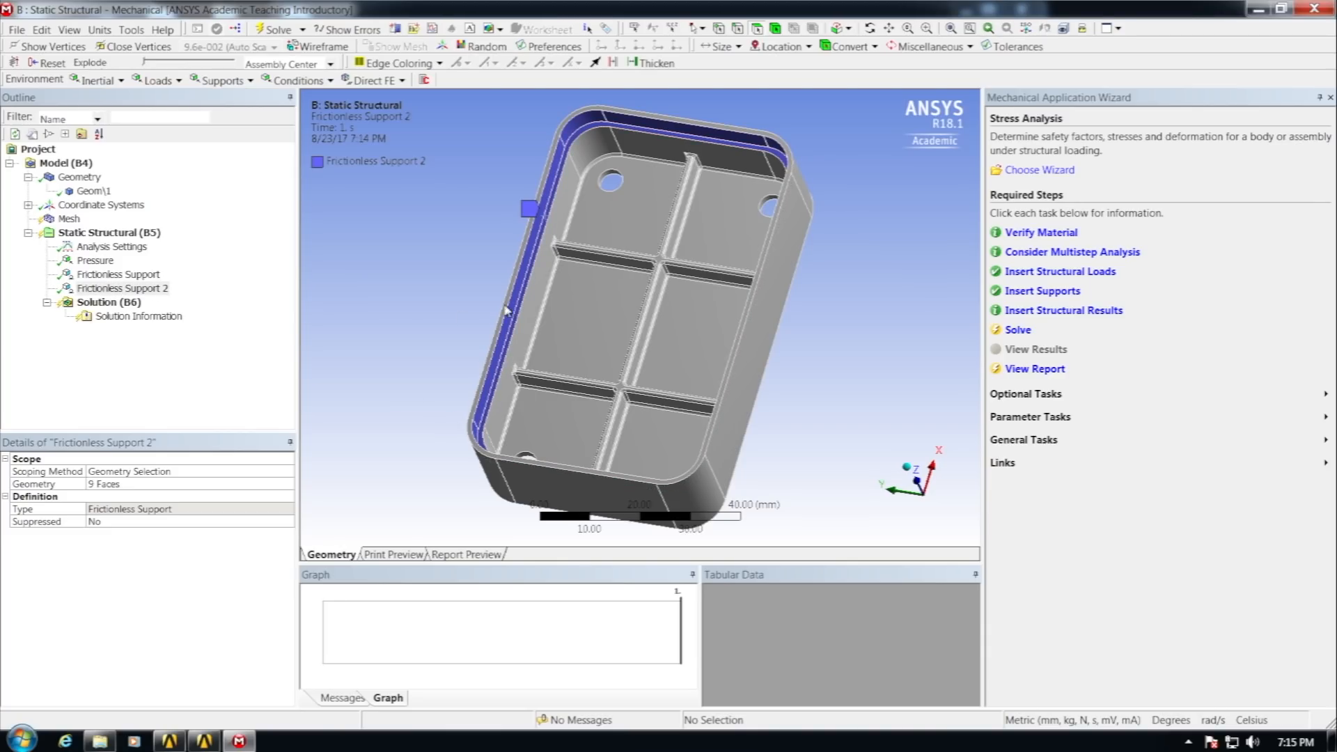
{"action": "middle_click_drag", "start_coordinate": [506, 311], "coordinate": [815, 188]}
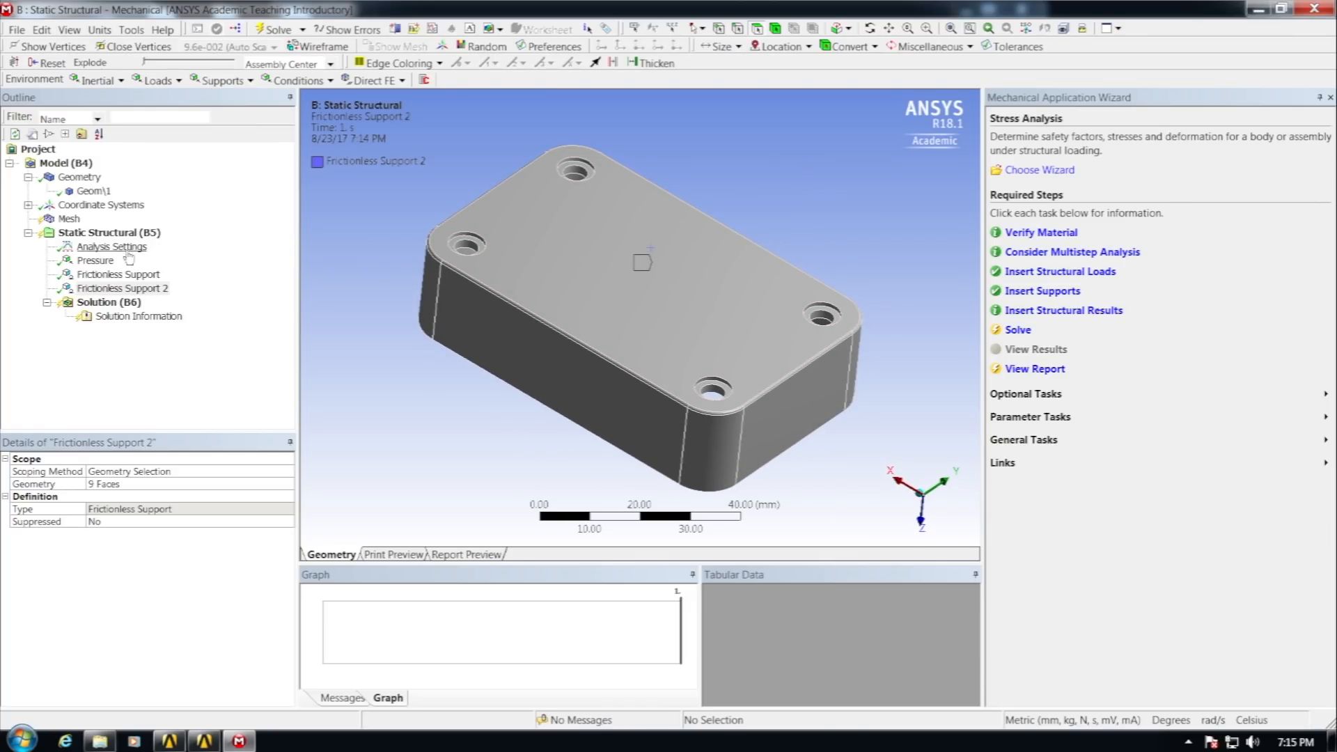
{"action": "left_click", "coordinate": [109, 232]}
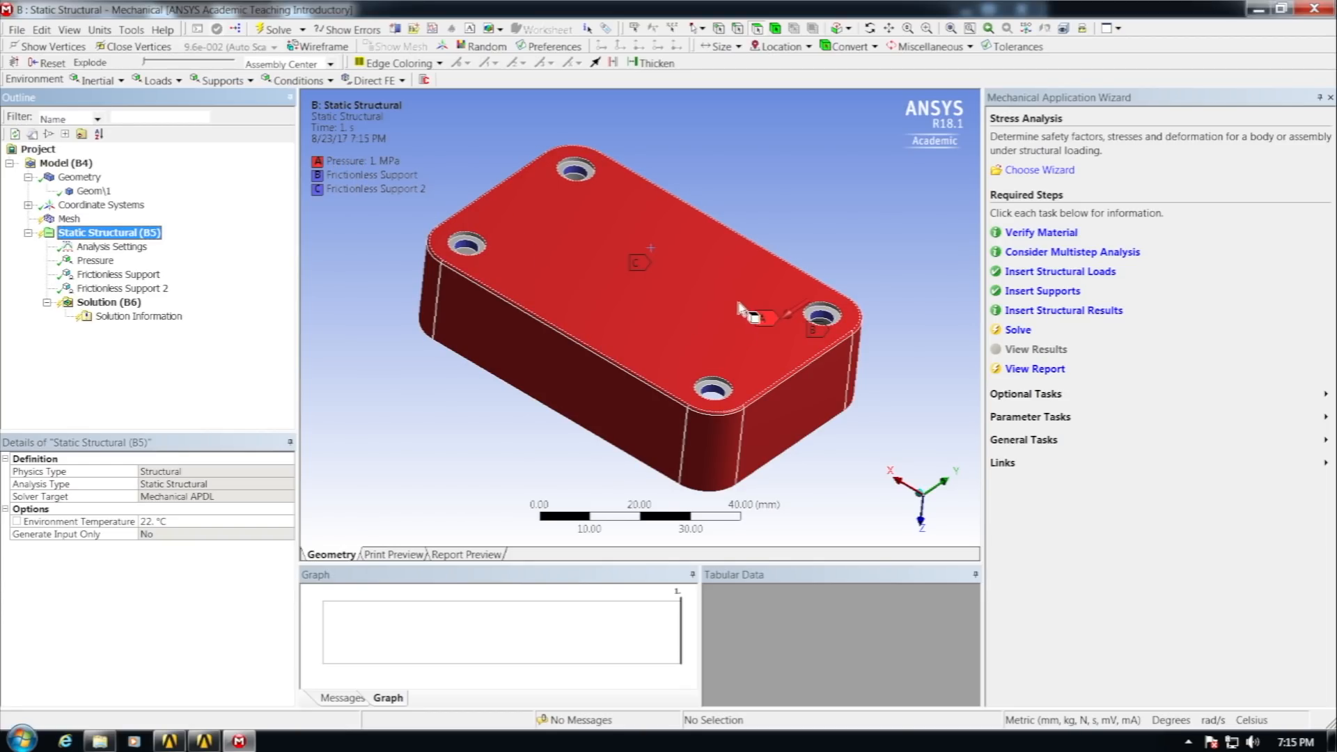
{"action": "middle_click_drag", "start_coordinate": [535, 437], "coordinate": [531, 393]}
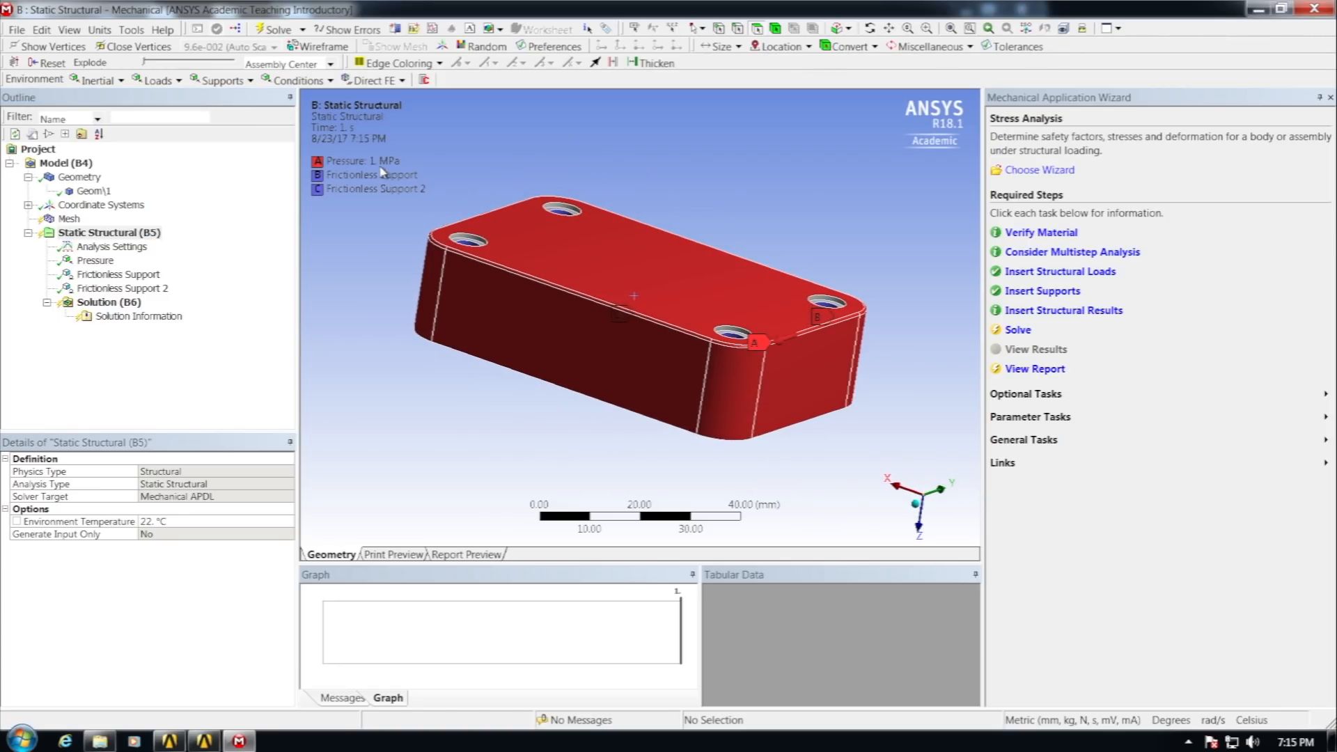
{"action": "middle_click_drag", "start_coordinate": [507, 469], "coordinate": [510, 380]}
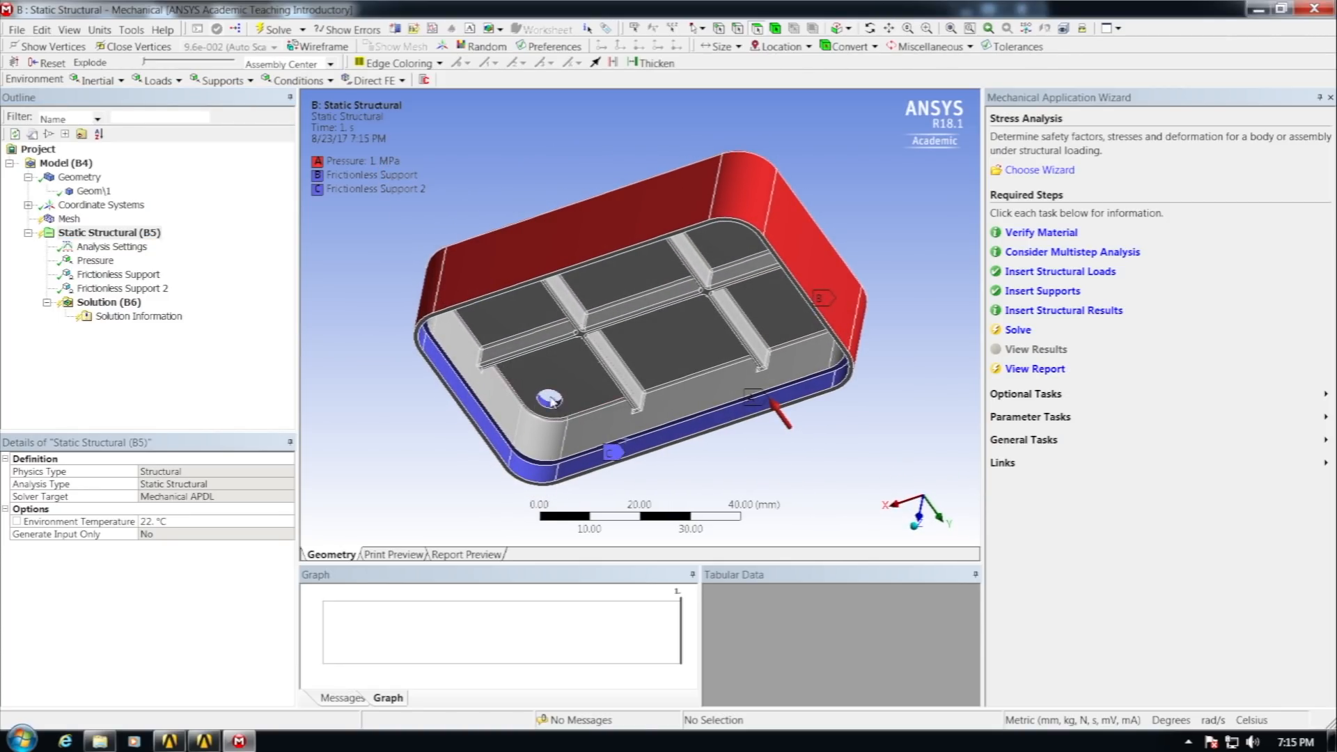
{"action": "middle_click_drag", "start_coordinate": [662, 379], "coordinate": [595, 418]}
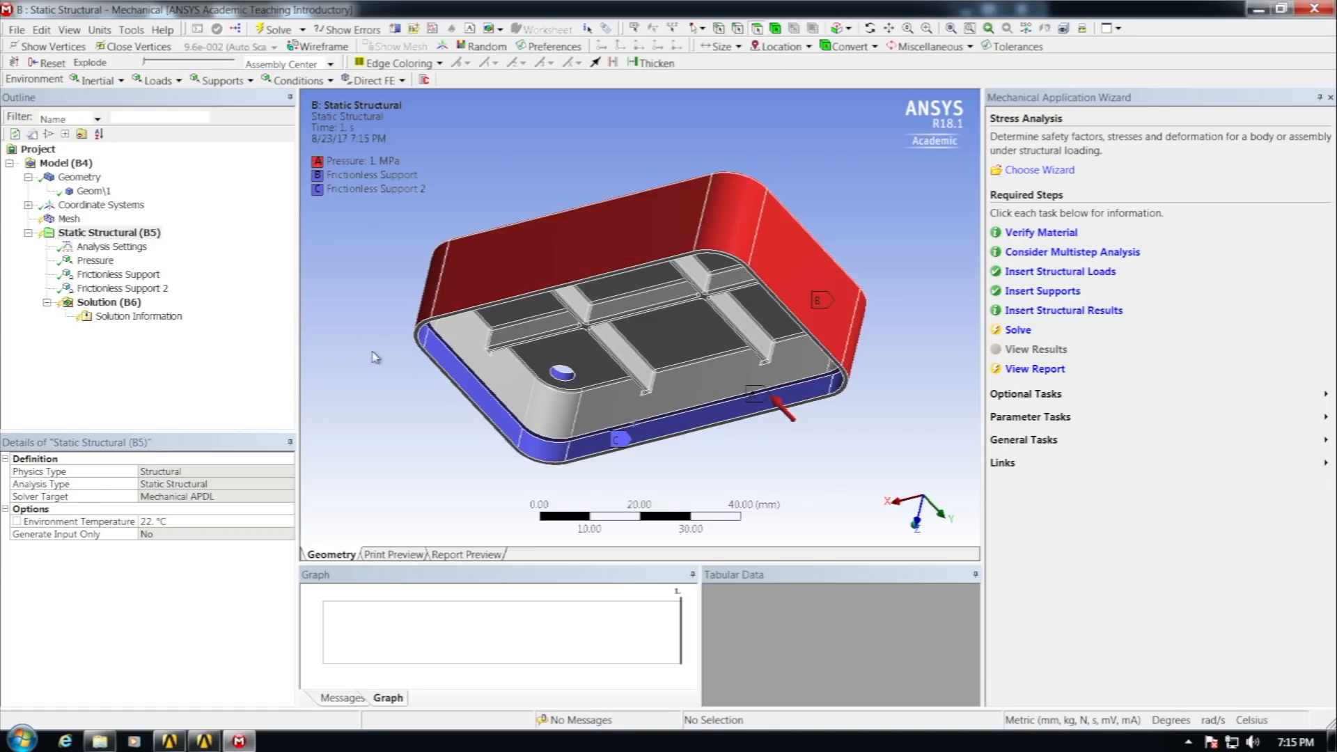
{"action": "middle_click_drag", "start_coordinate": [387, 376], "coordinate": [418, 359]}
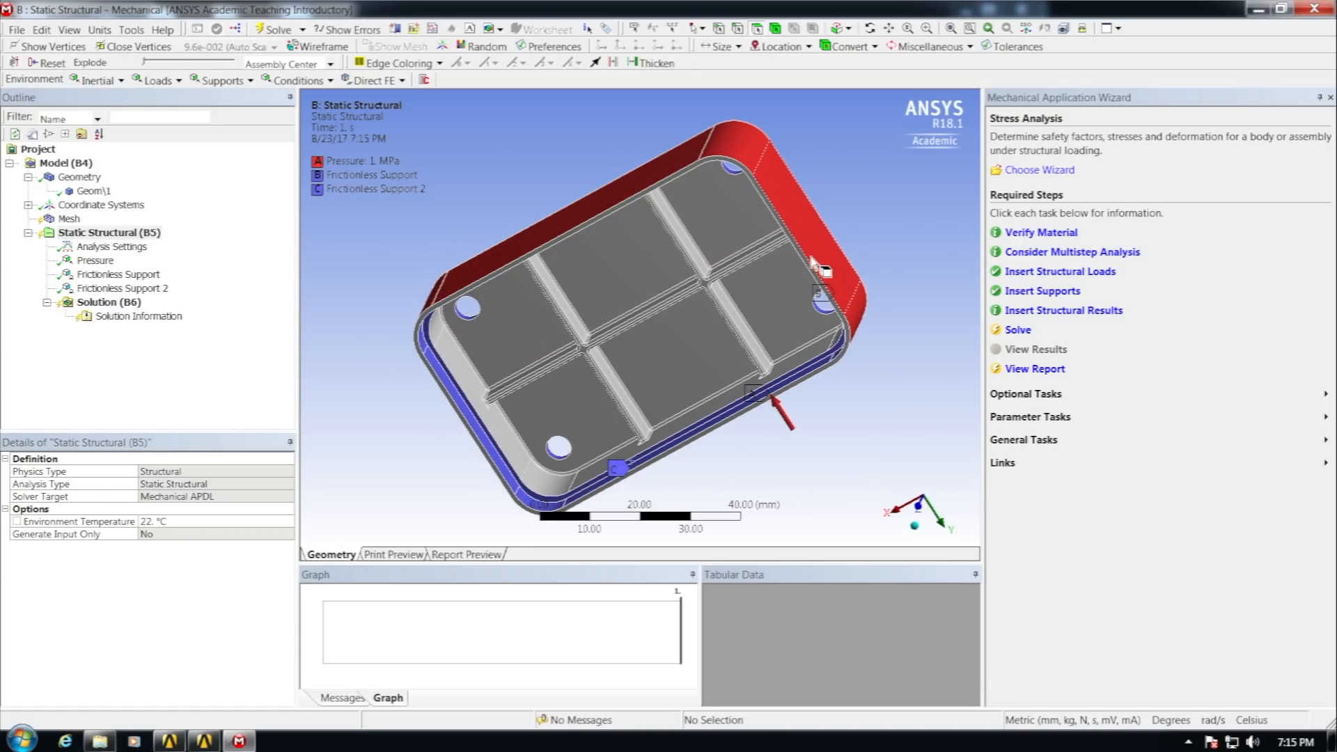
{"action": "middle_click_drag", "start_coordinate": [504, 171], "coordinate": [485, 289]}
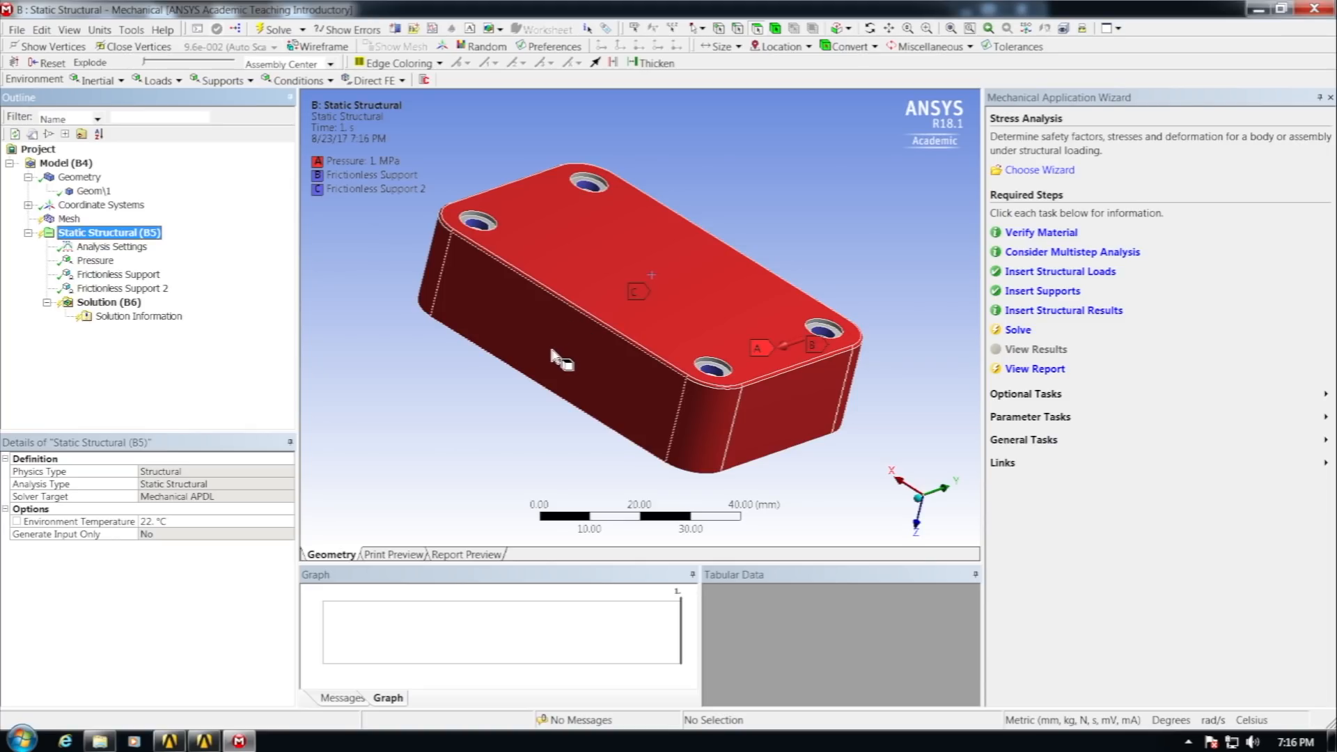
Step: Add Total Deformation and Equivalent (von-Mises) Stress results for all bodies to Solution (B6)
{"action": "left_click", "coordinate": [120, 307]}
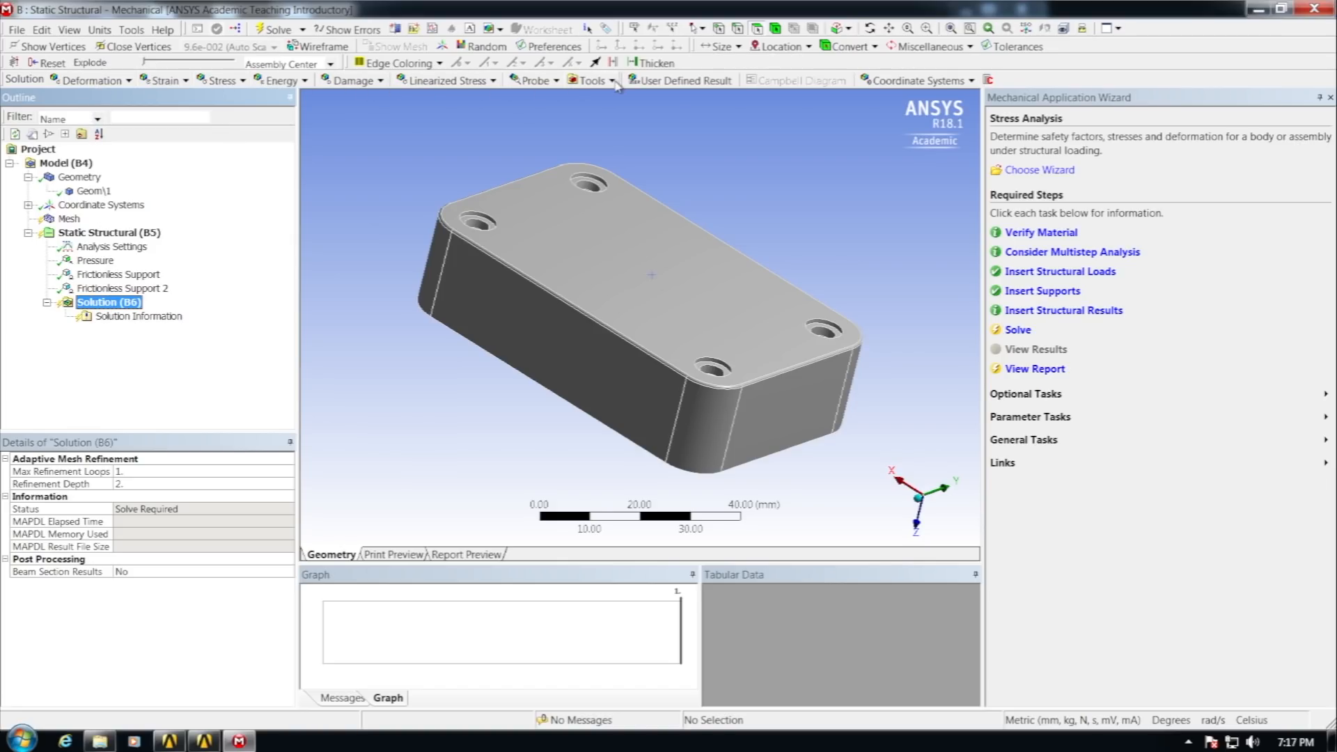
{"action": "left_click", "coordinate": [90, 81]}
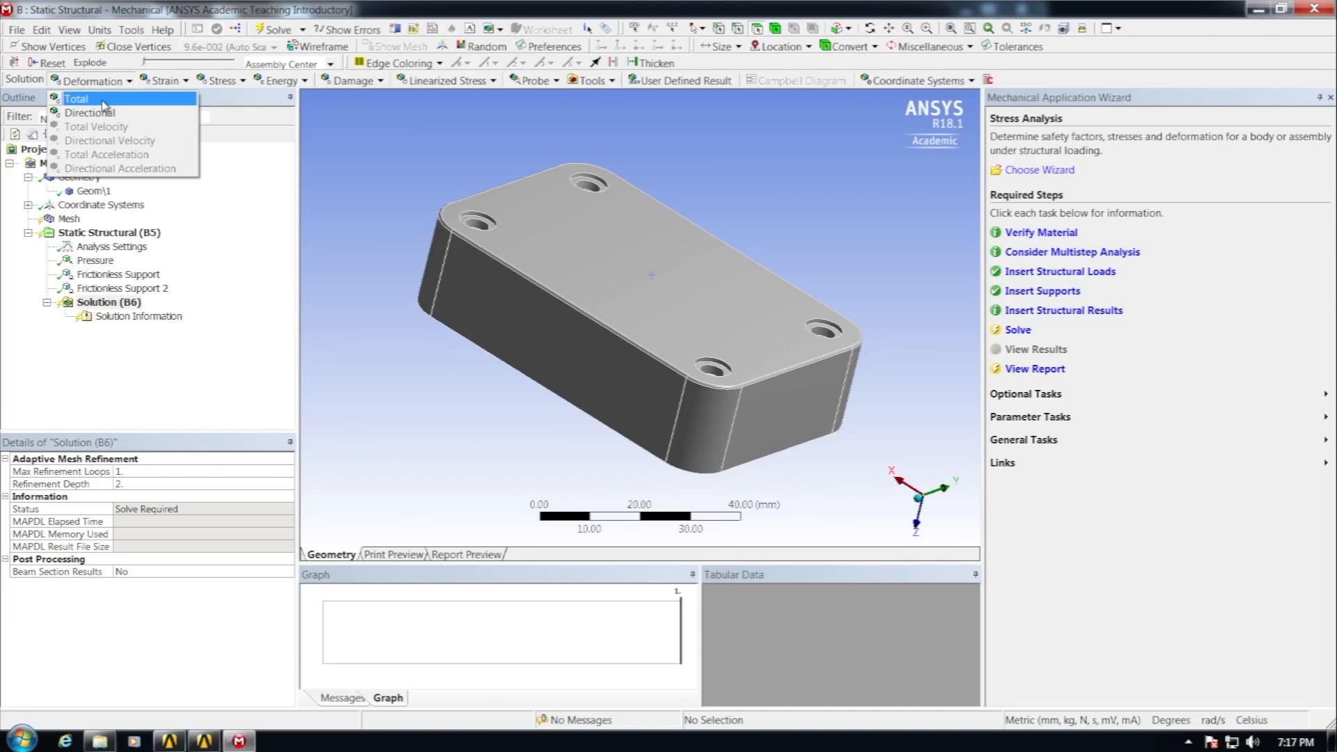
{"action": "left_click", "coordinate": [102, 100]}
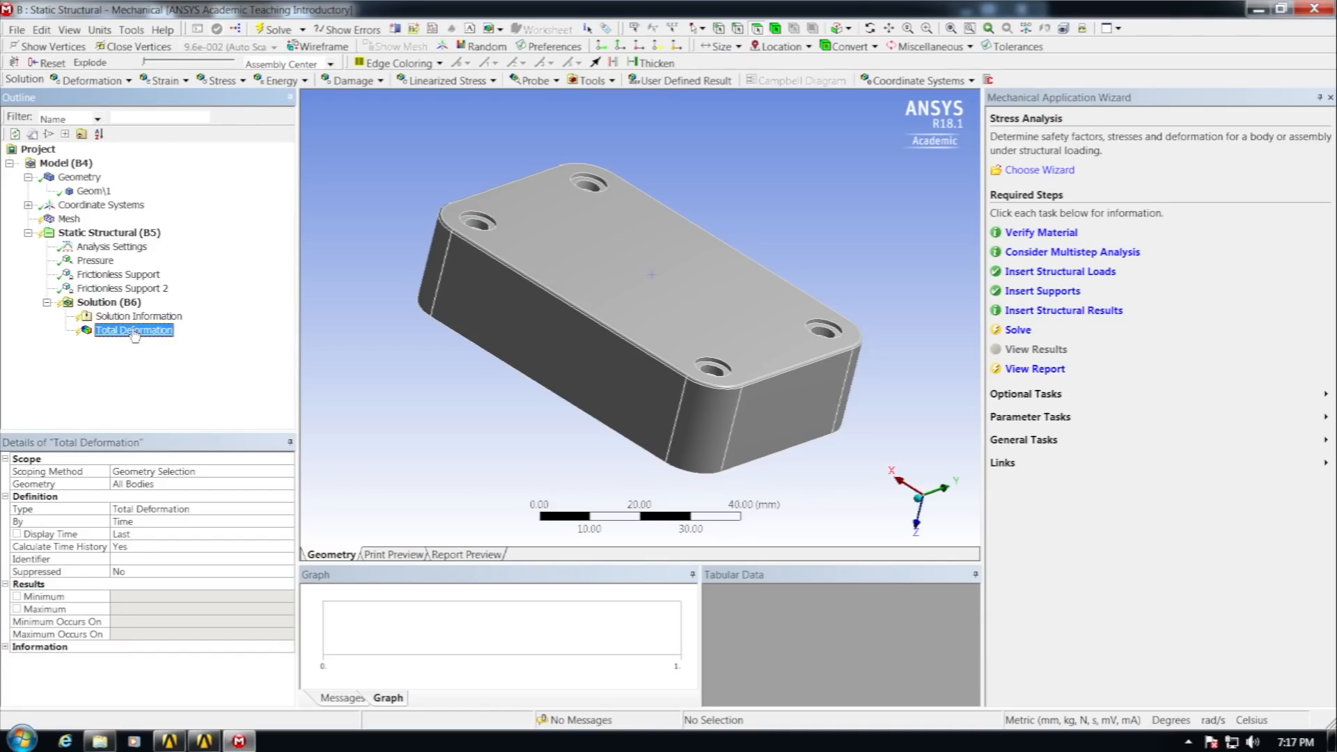
{"action": "left_click", "coordinate": [216, 82]}
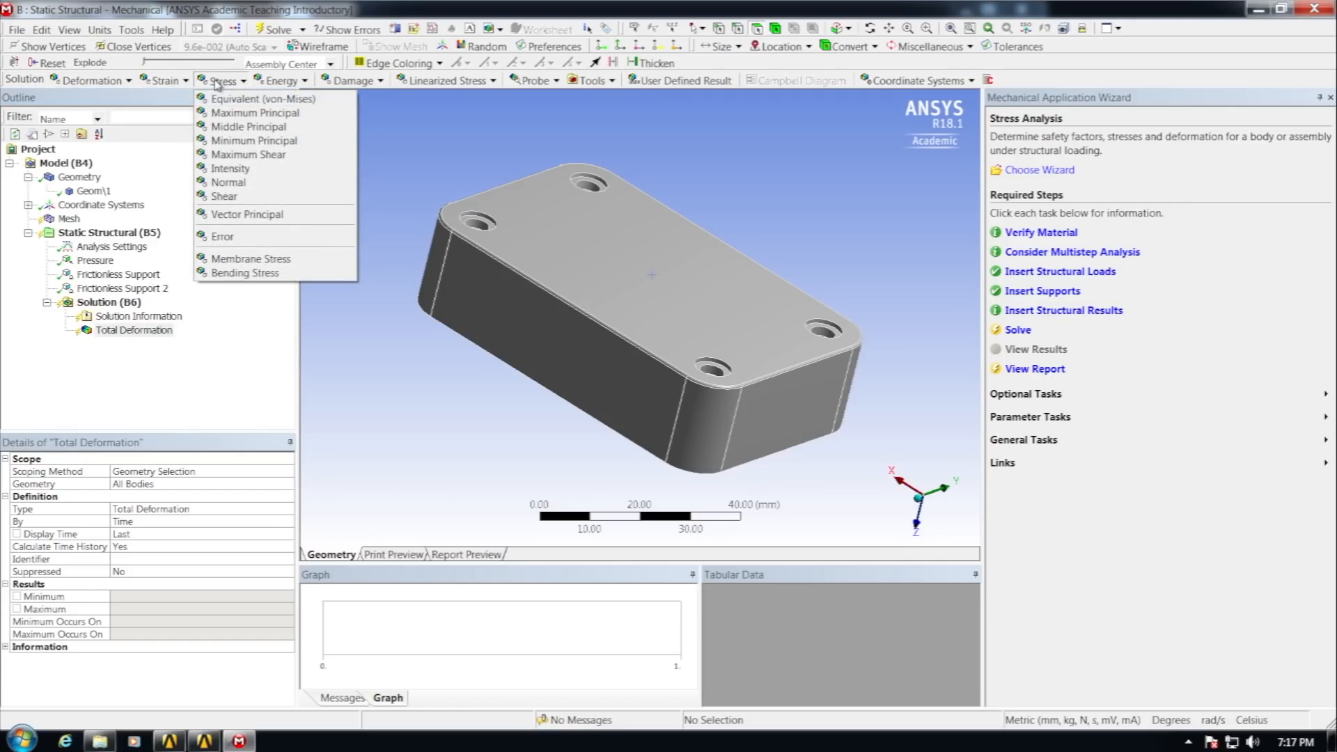
{"action": "left_click", "coordinate": [283, 102]}
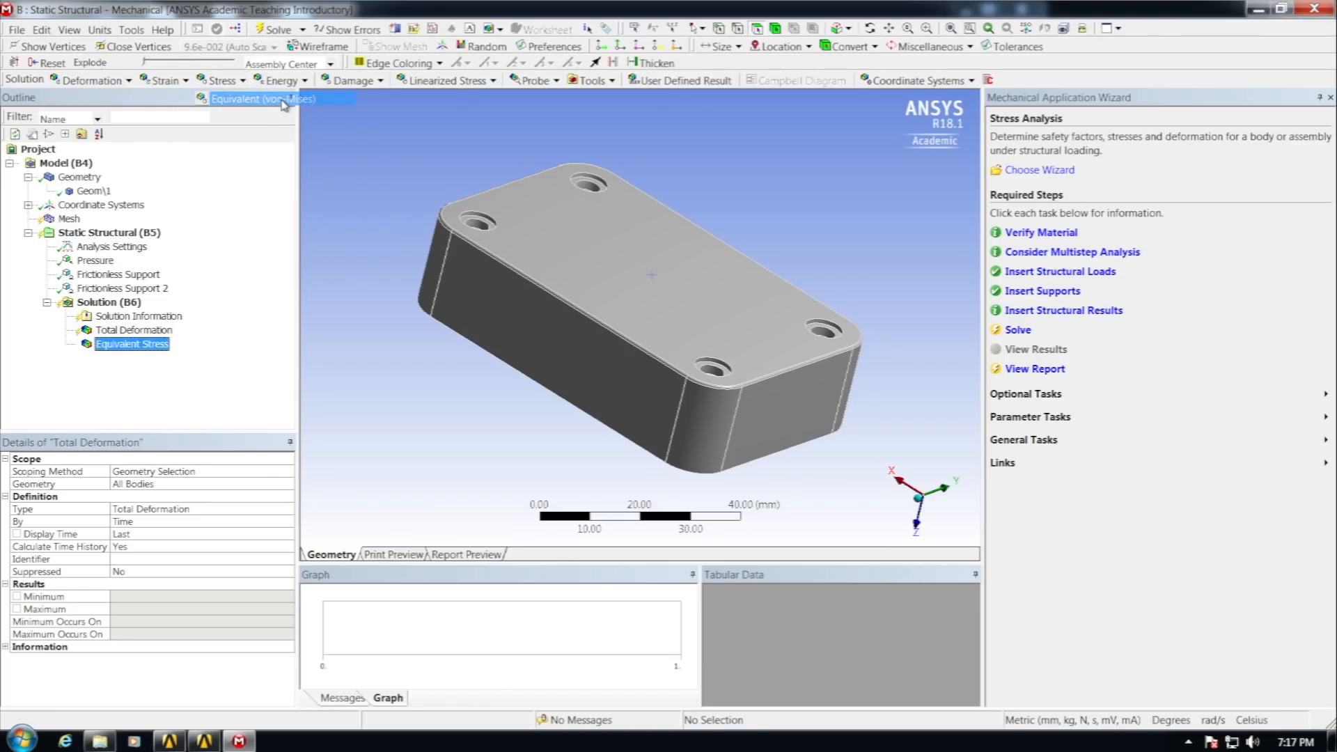
{"action": "left_click", "coordinate": [161, 347]}
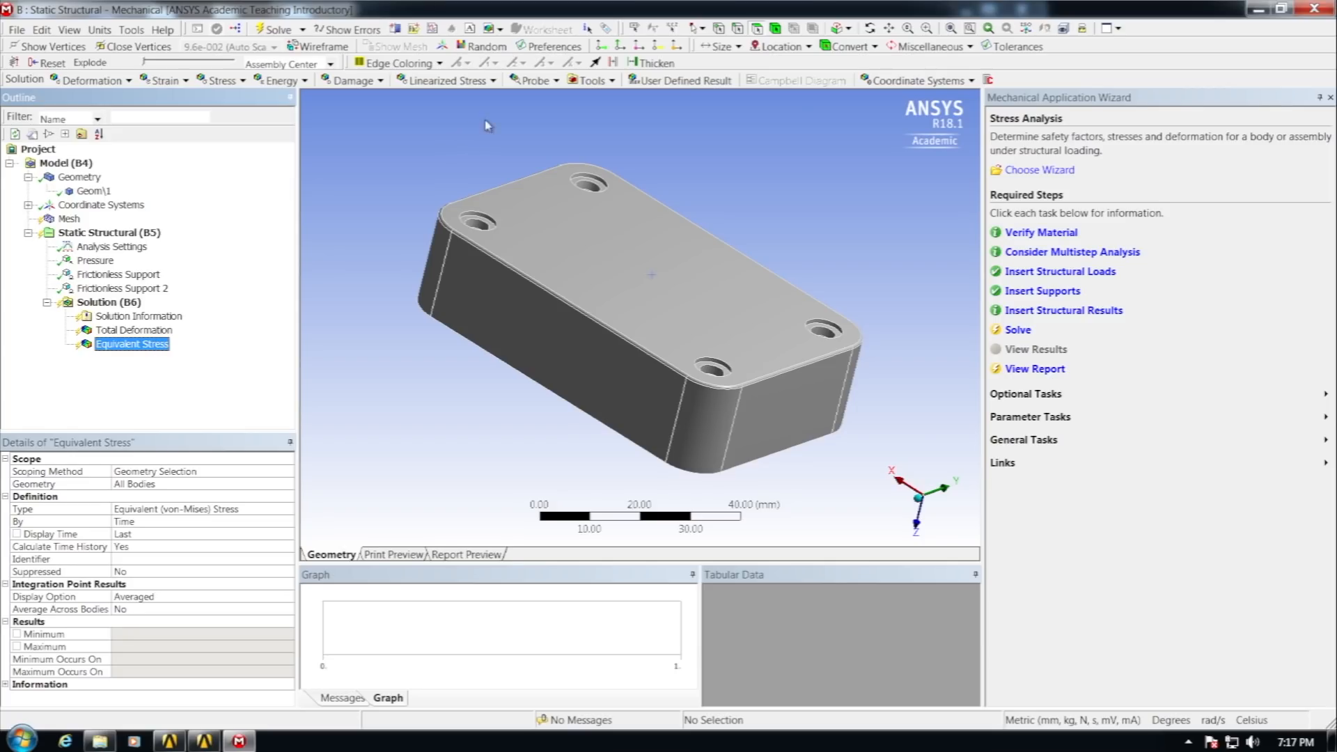
Step: Add a Stress Tool to the solution and expand it to show its Safety Factor result
{"action": "left_click", "coordinate": [591, 81]}
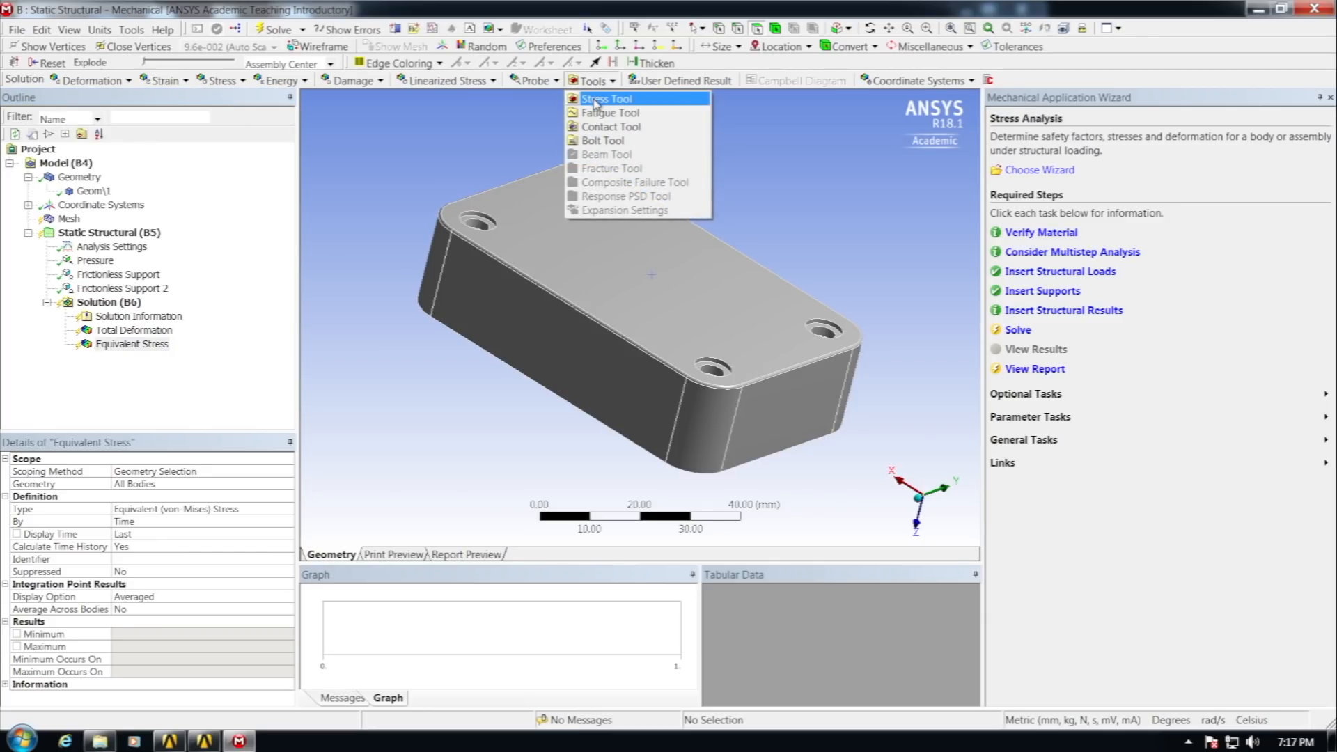
{"action": "left_click", "coordinate": [595, 101]}
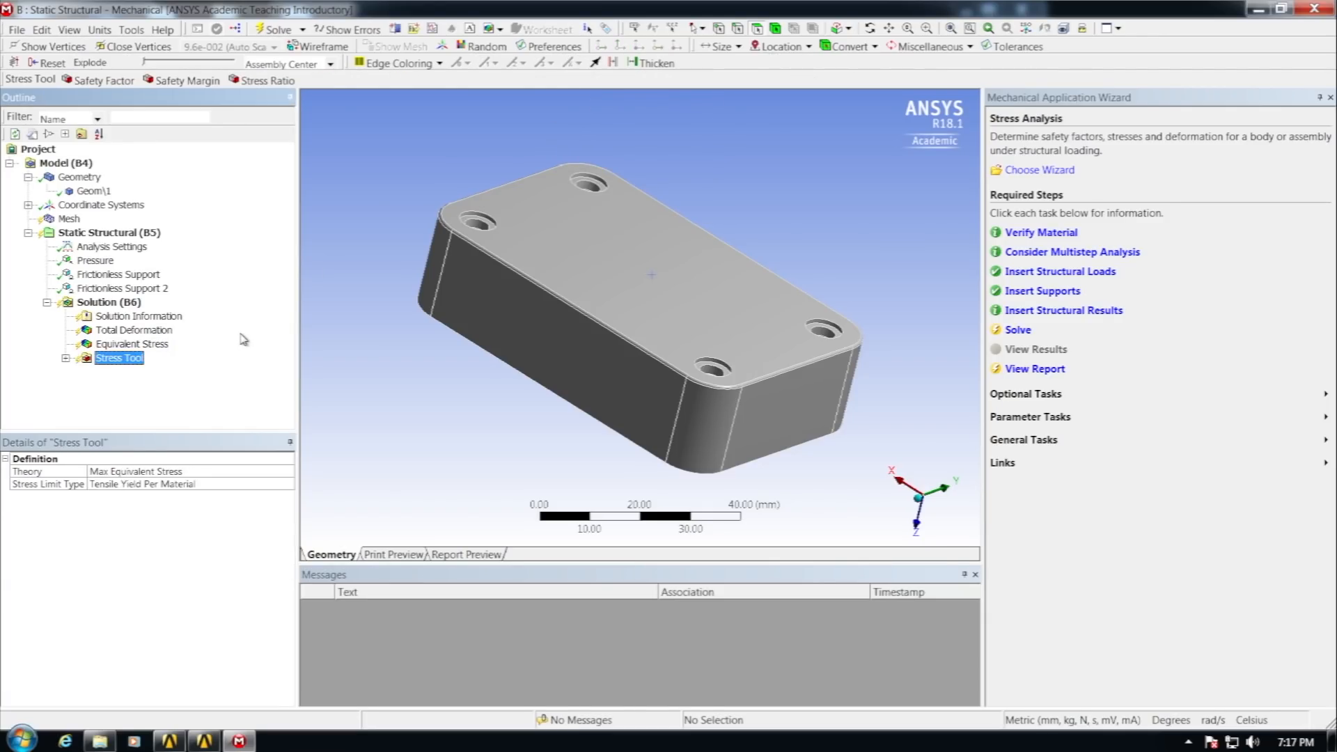
{"action": "left_click", "coordinate": [65, 359]}
Step: Generate the mesh with default settings and inspect it on the cap
{"action": "right_click", "coordinate": [72, 223]}
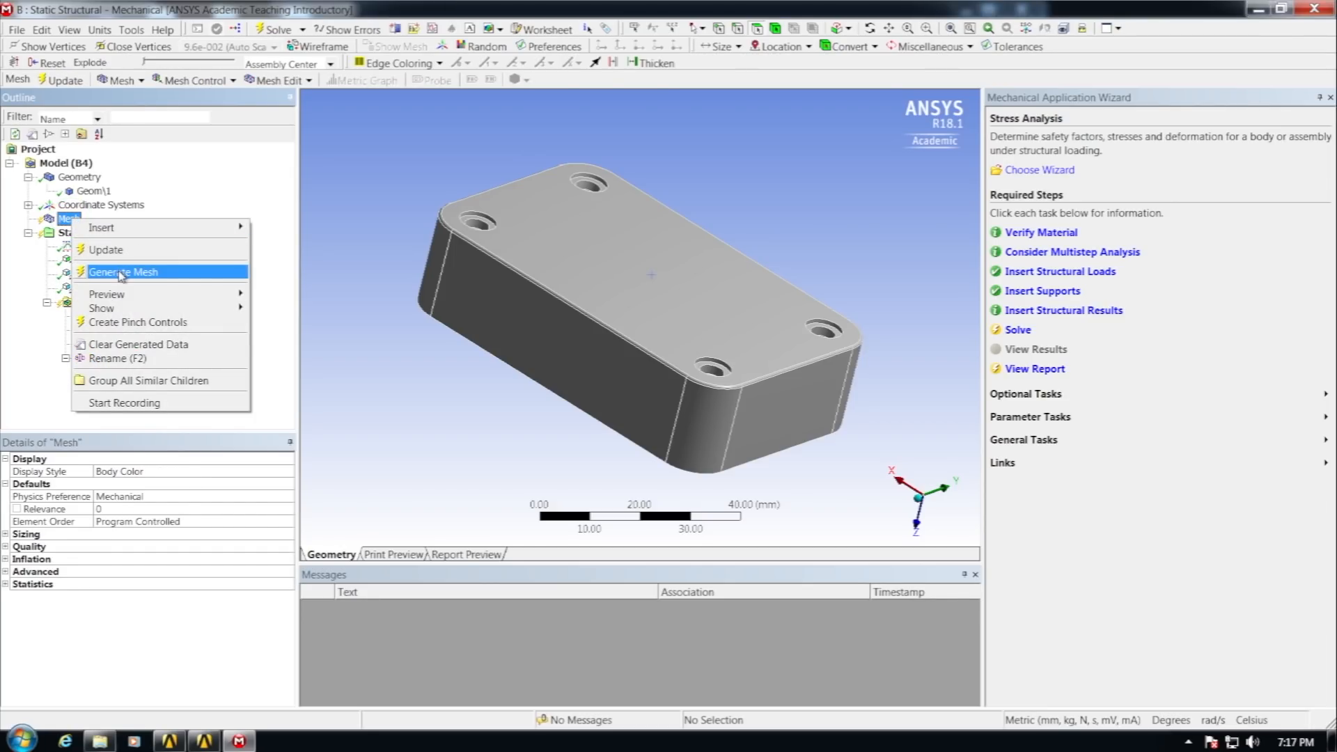
{"action": "left_click", "coordinate": [121, 273]}
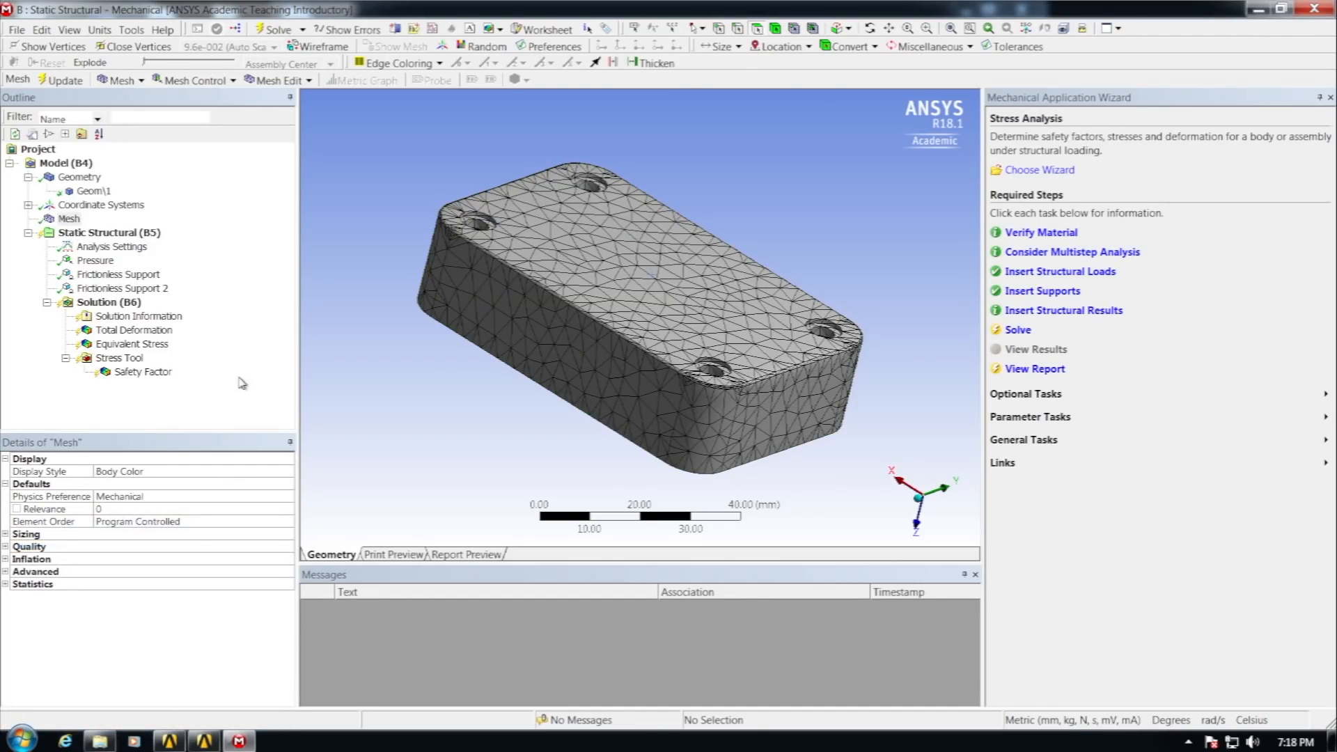
{"action": "mouse_move", "coordinate": [490, 473]}
{"action": "middle_mouse_down"}
{"action": "mouse_move", "coordinate": [502, 363]}
{"action": "mouse_move", "coordinate": [529, 285]}
{"action": "mouse_move", "coordinate": [511, 474]}
{"action": "middle_mouse_up"}
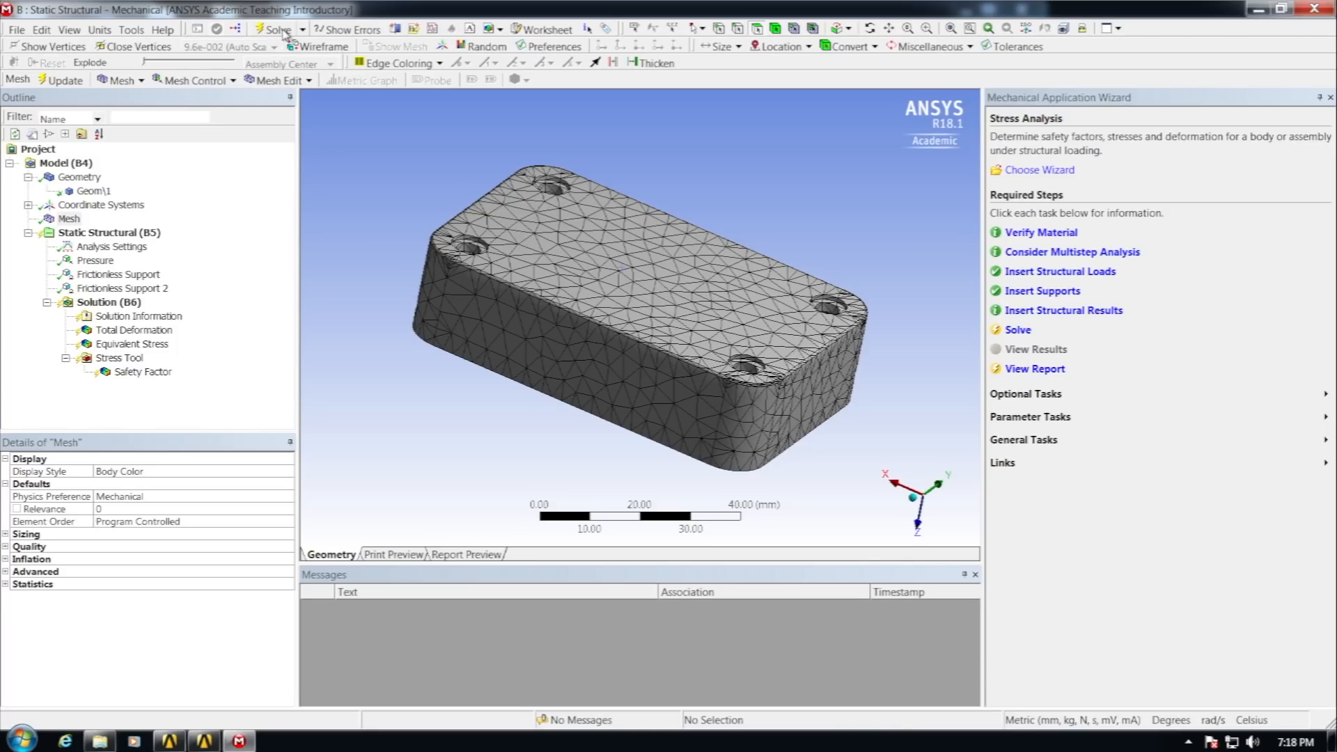
Step: Solve the static structural analysis for Solution (B6)
{"action": "left_click", "coordinate": [112, 302]}
{"action": "right_click", "coordinate": [115, 304]}
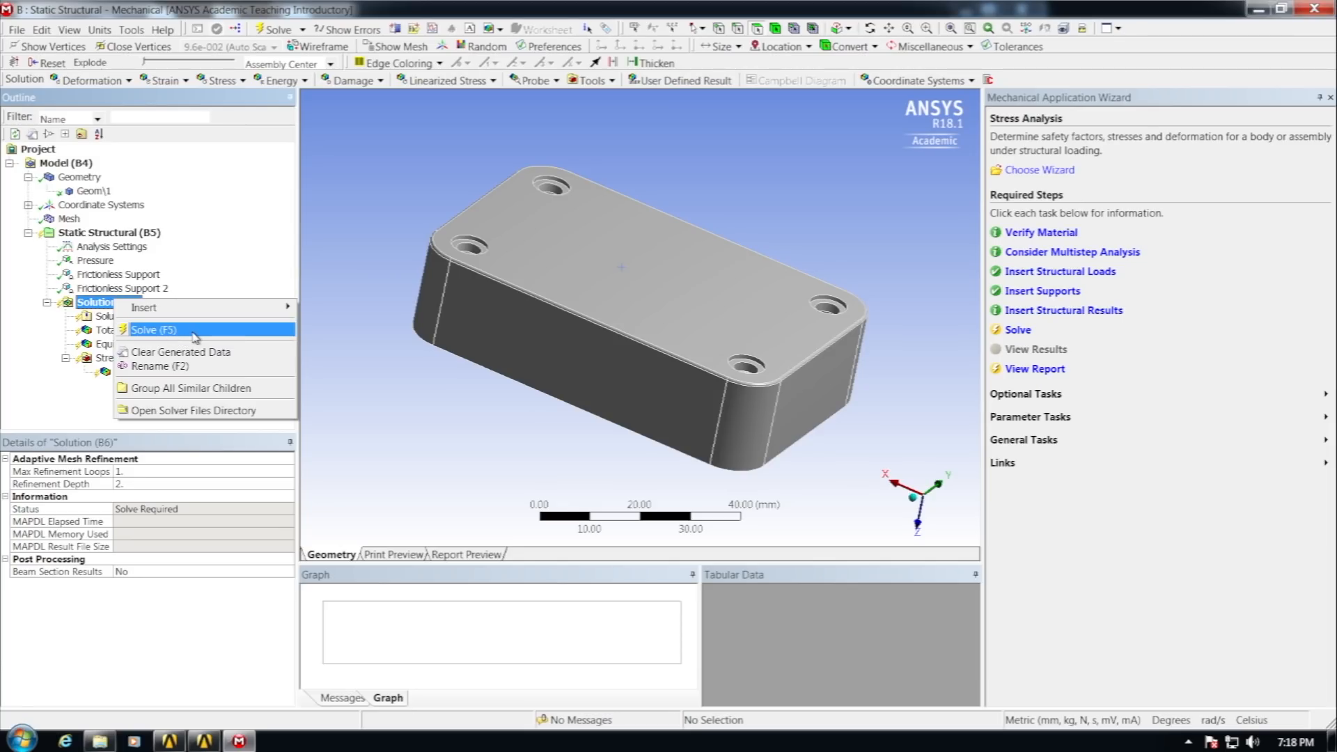
{"action": "left_click", "coordinate": [276, 30]}
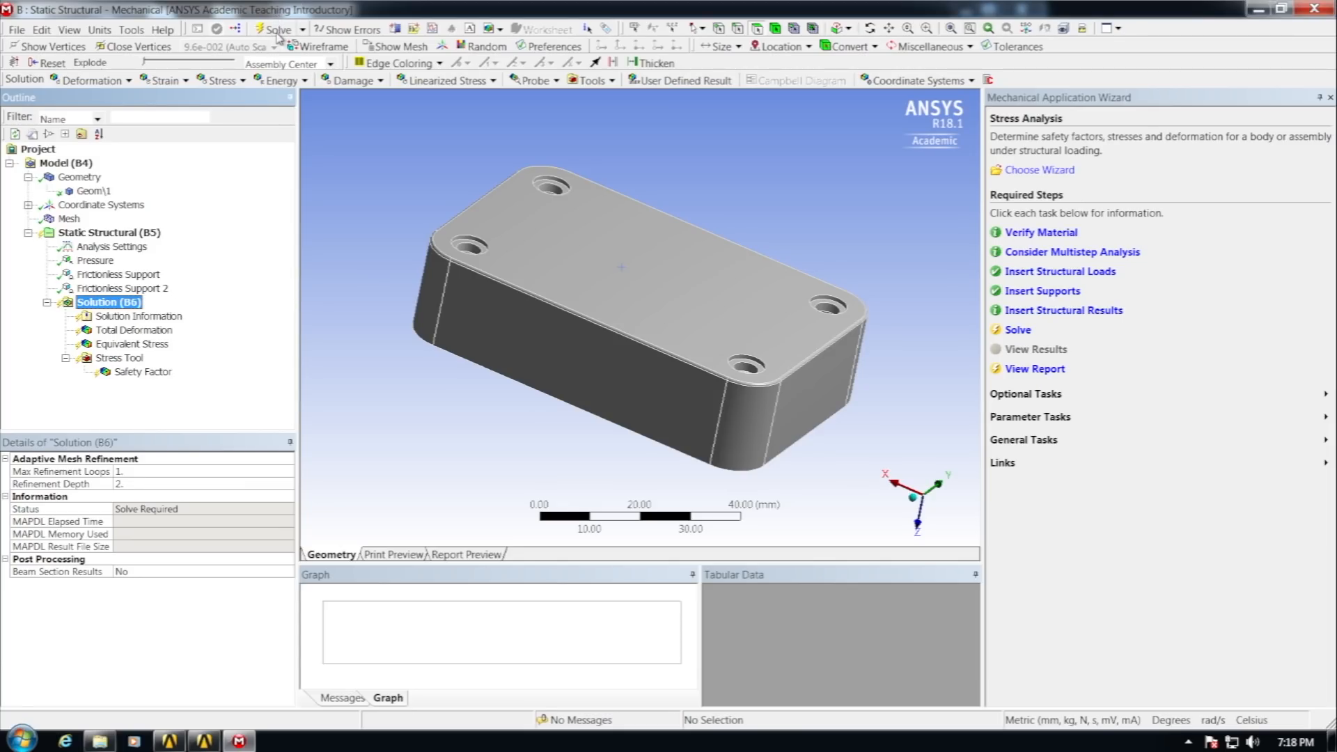
{"action": "left_click", "coordinate": [277, 31]}
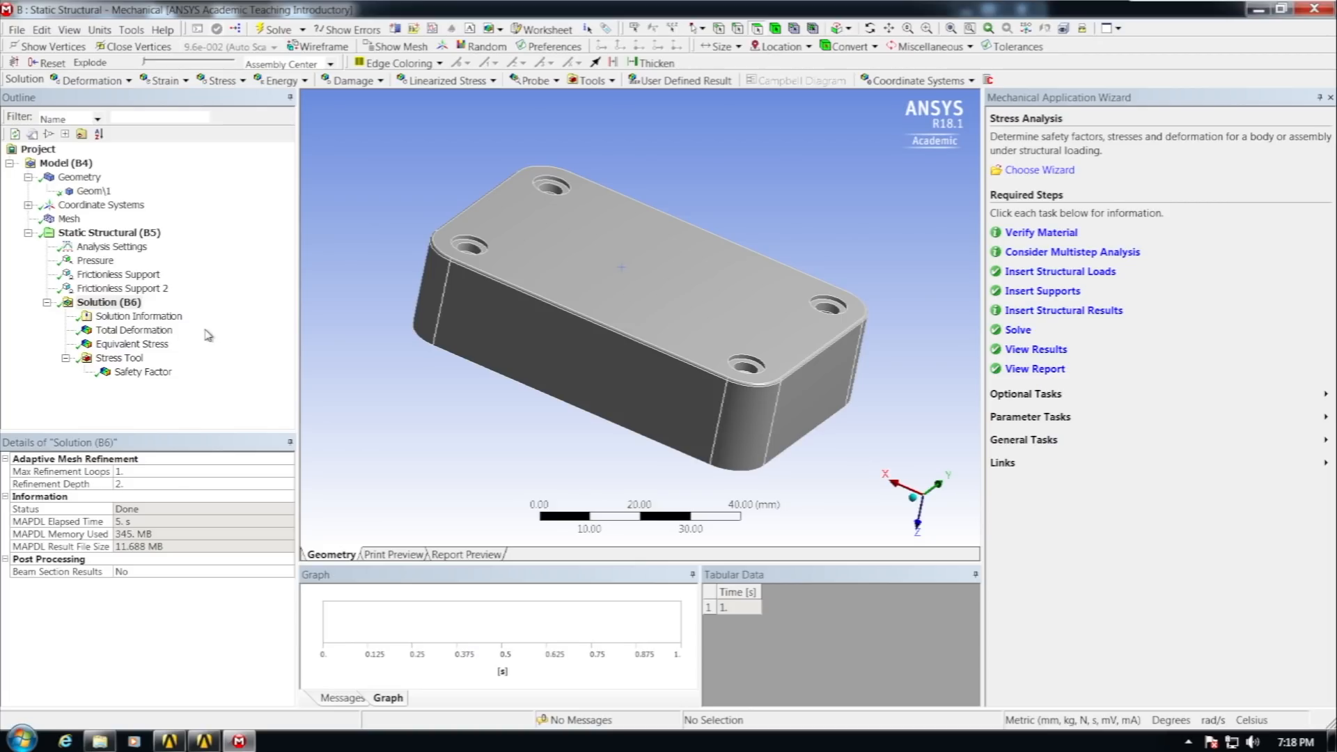
Step: Examine the Total Deformation contours on the cap's top and ribbed underside, and display the Equivalent Stress result
{"action": "left_click", "coordinate": [134, 334]}
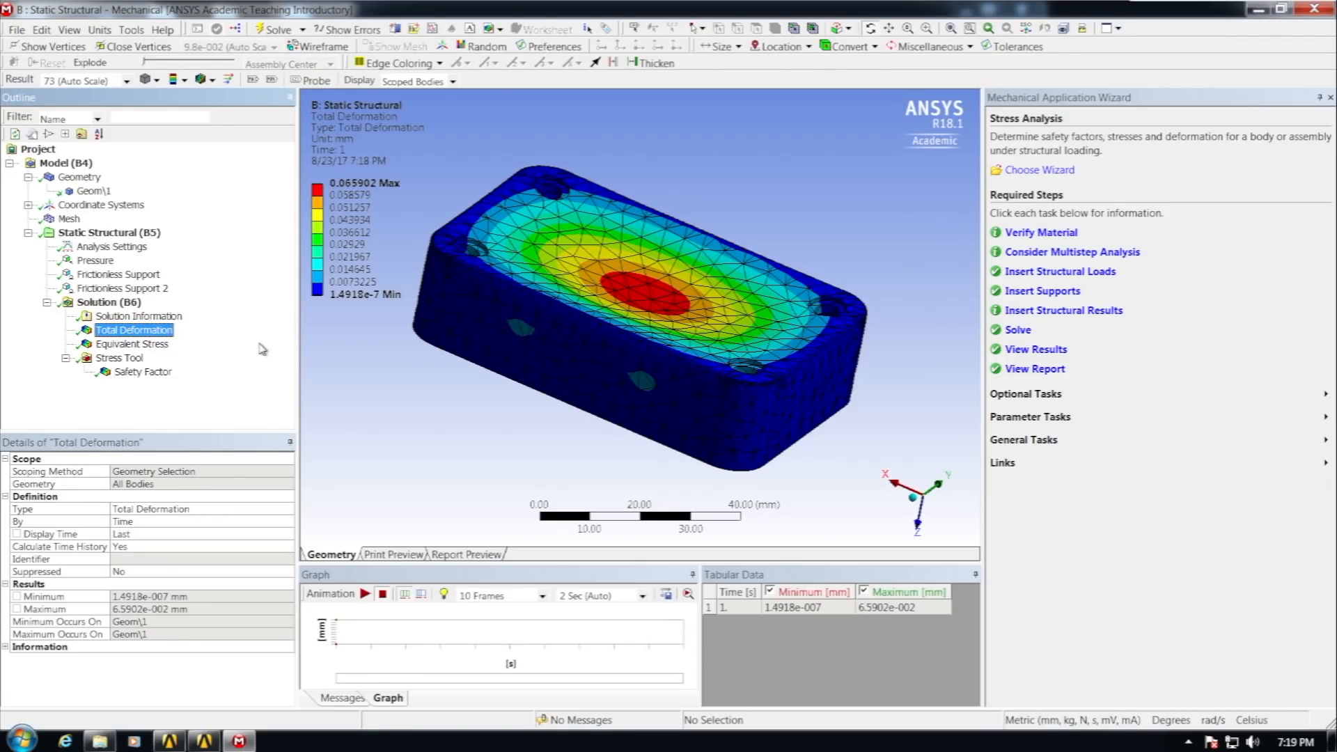
{"action": "left_click_drag", "start_coordinate": [466, 439], "coordinate": [520, 329]}
{"action": "left_click_drag", "start_coordinate": [543, 494], "coordinate": [796, 370]}
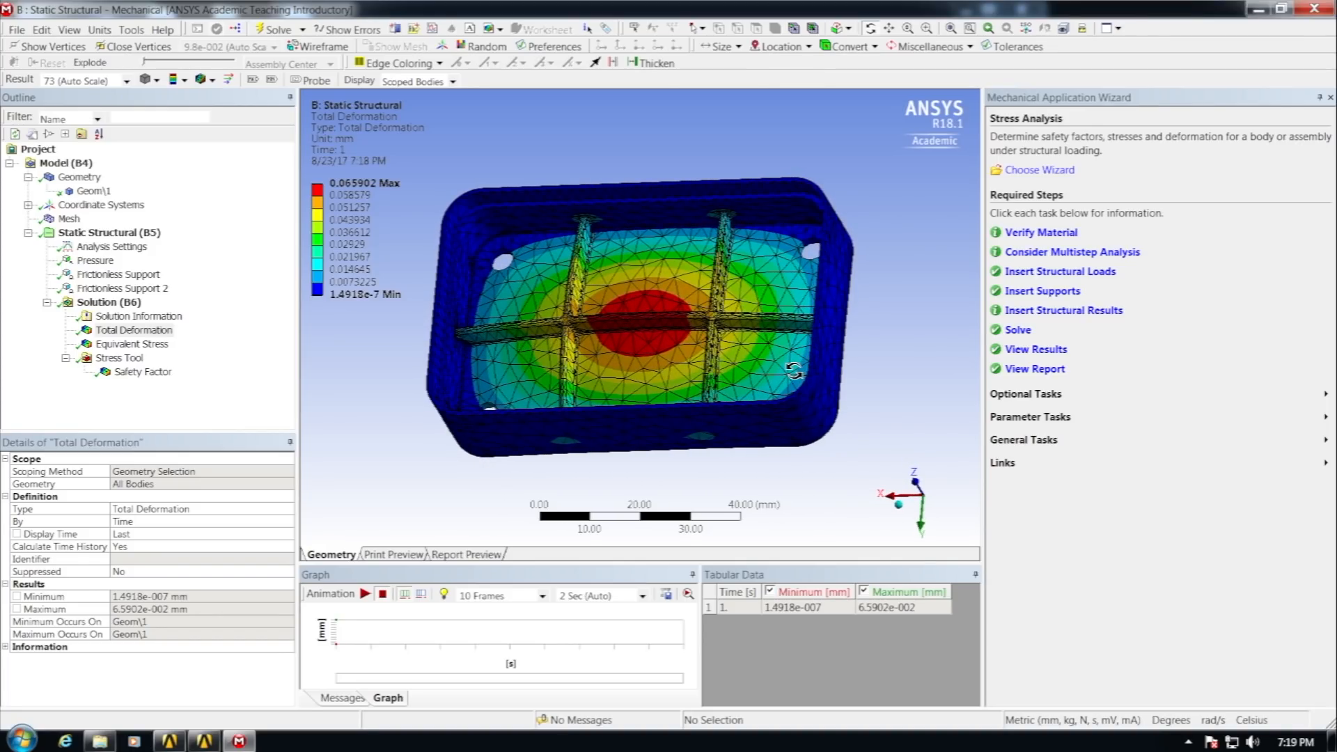
{"action": "mouse_move", "coordinate": [354, 201]}
{"action": "left_click", "coordinate": [136, 344]}
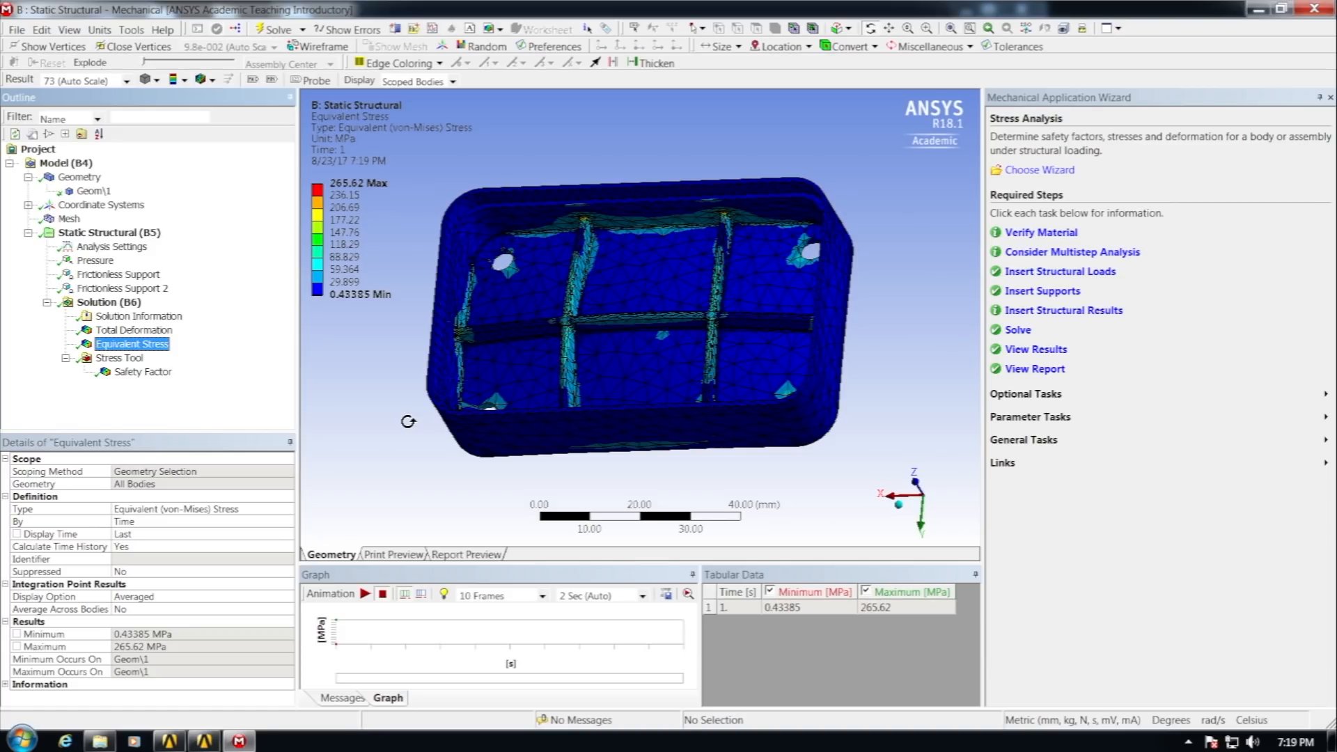
Step: Display the Safety Factor contours on the cap and generate the project report
{"action": "left_click", "coordinate": [144, 372]}
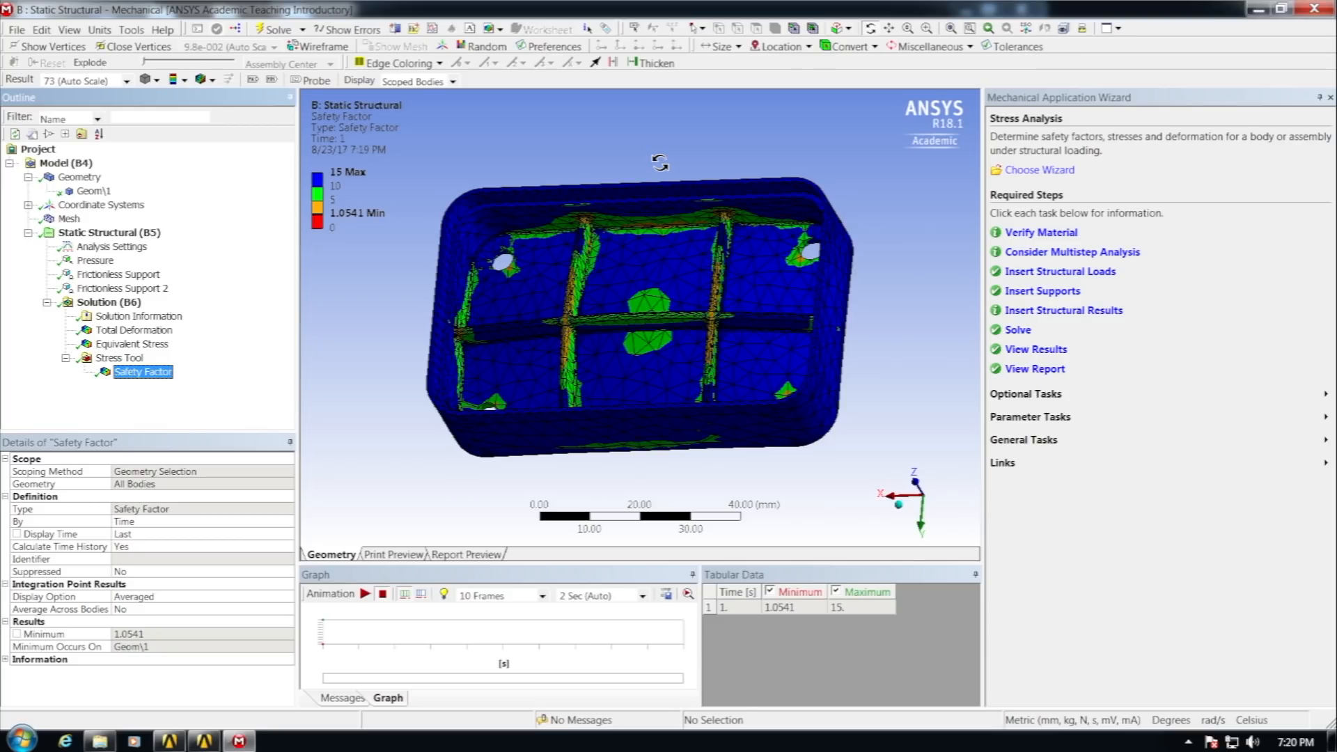
{"action": "left_click", "coordinate": [1033, 369]}
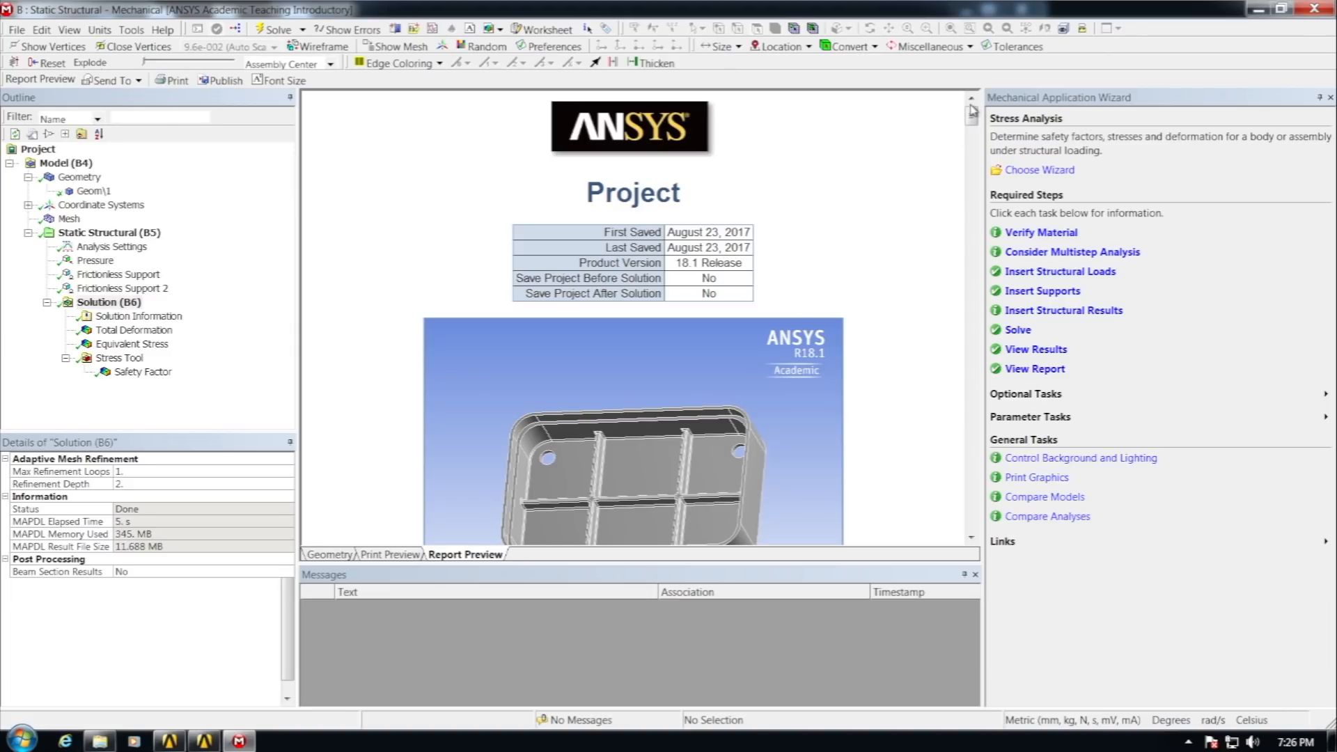
Step: Review the report's analysis settings and its result tables for Total Deformation, Equivalent Stress and Safety Factor
{"action": "left_click_drag", "start_coordinate": [974, 117], "coordinate": [974, 304]}
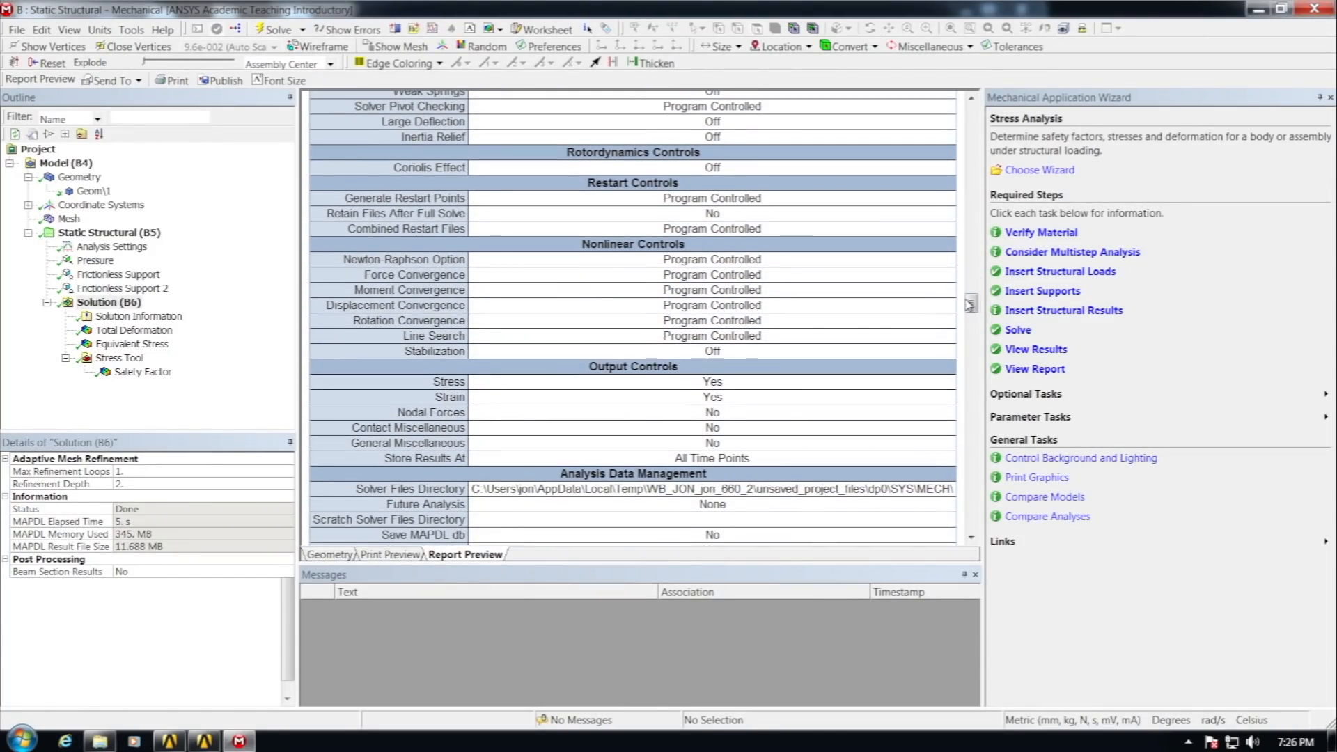
{"action": "left_click", "coordinate": [131, 347]}
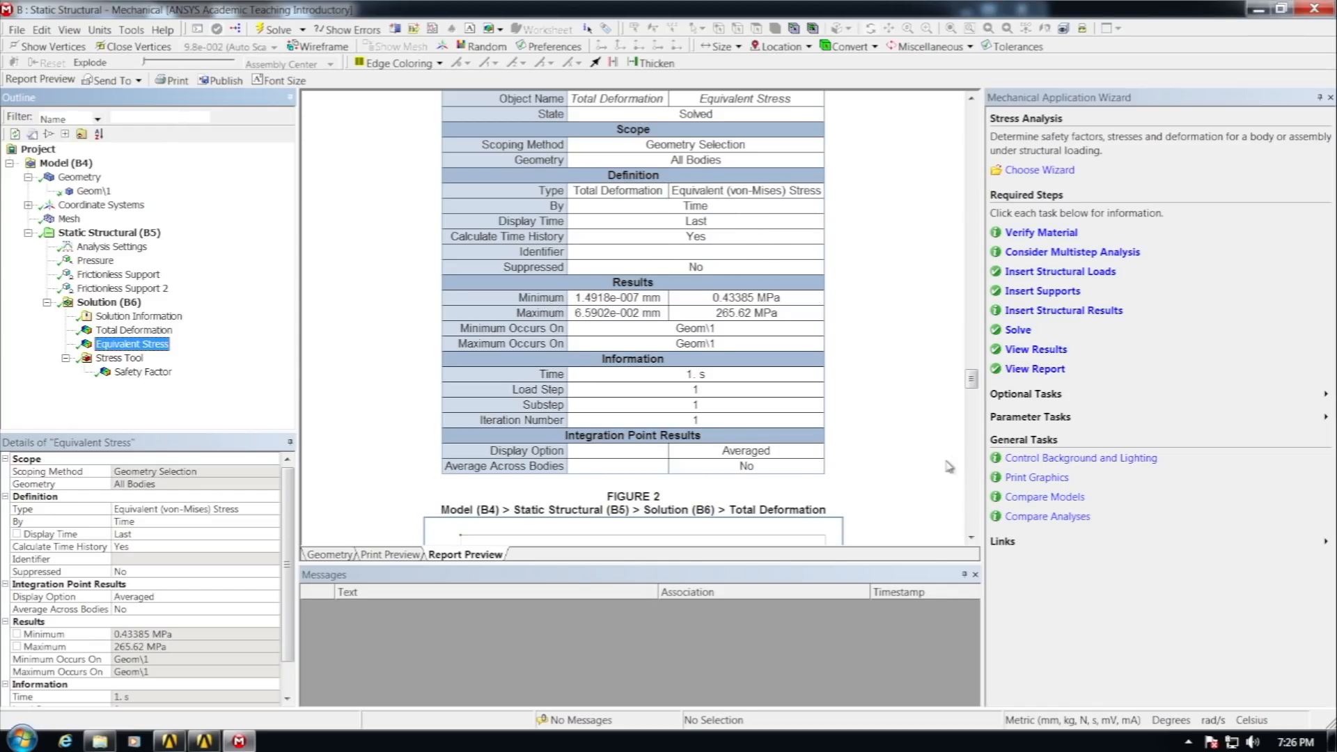
{"action": "left_click_drag", "start_coordinate": [971, 379], "coordinate": [972, 396]}
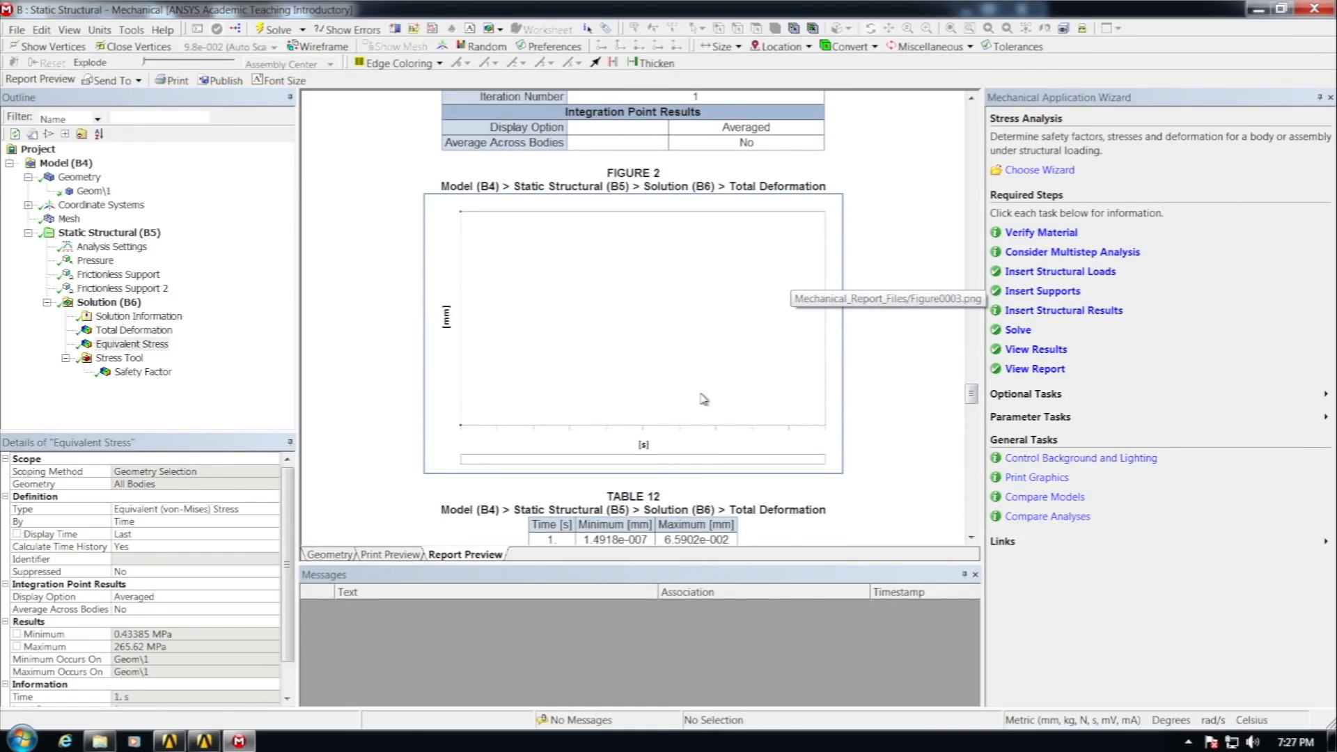
{"action": "left_click", "coordinate": [143, 373]}
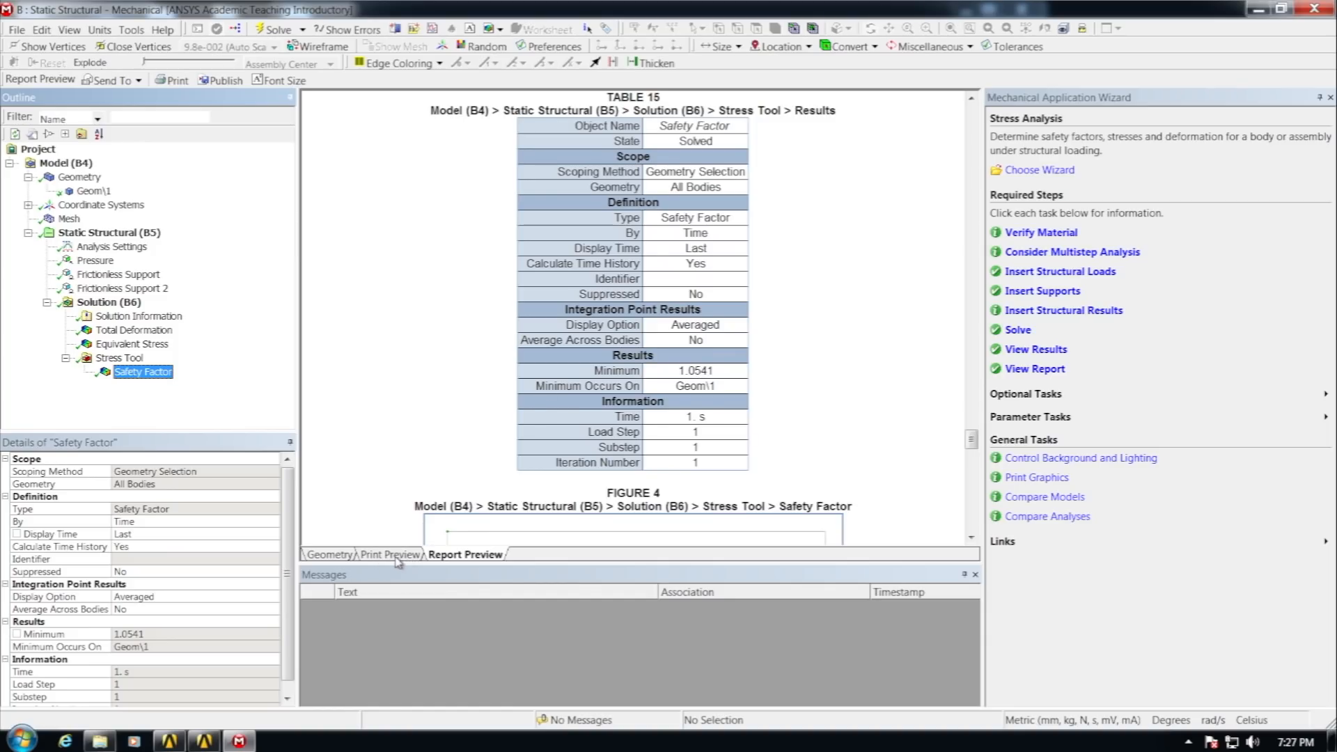
Step: Return to the Safety Factor contours on the model and show that result's print preview down to its contour image
{"action": "left_click", "coordinate": [332, 554]}
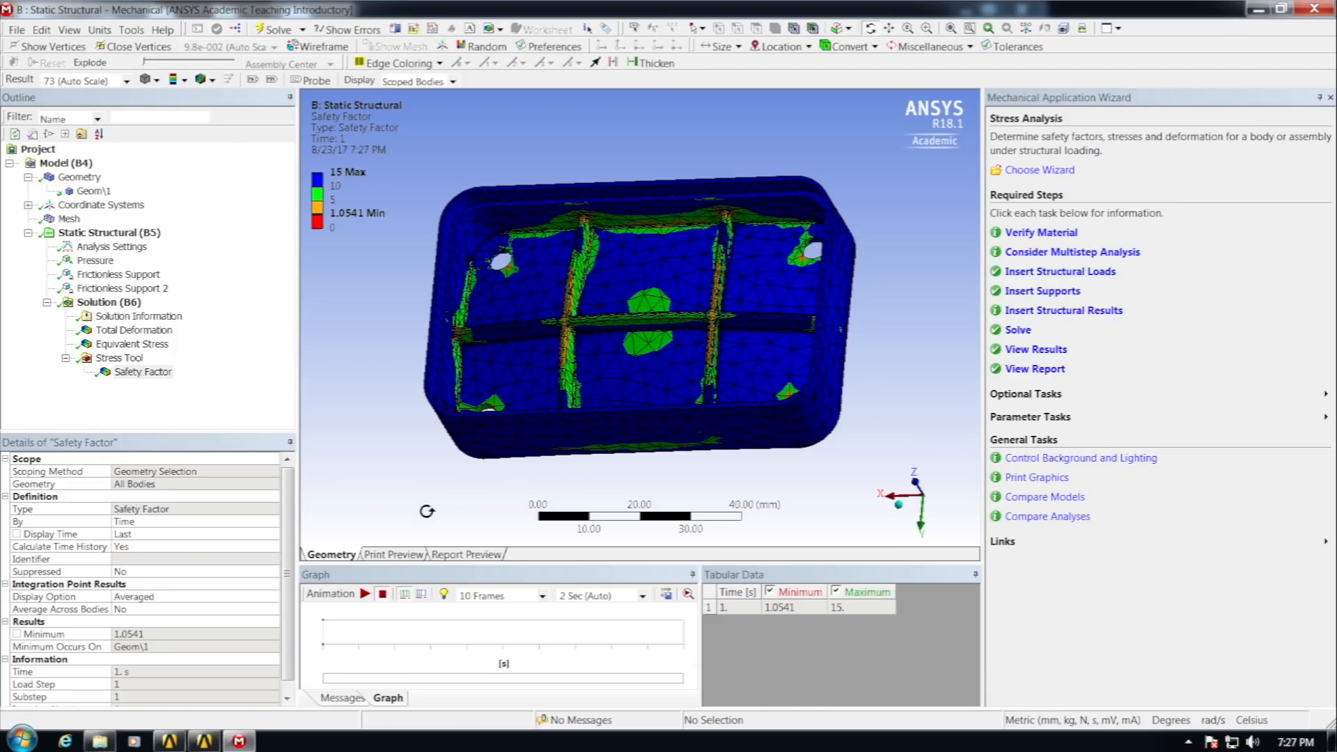
{"action": "left_click", "coordinate": [387, 555]}
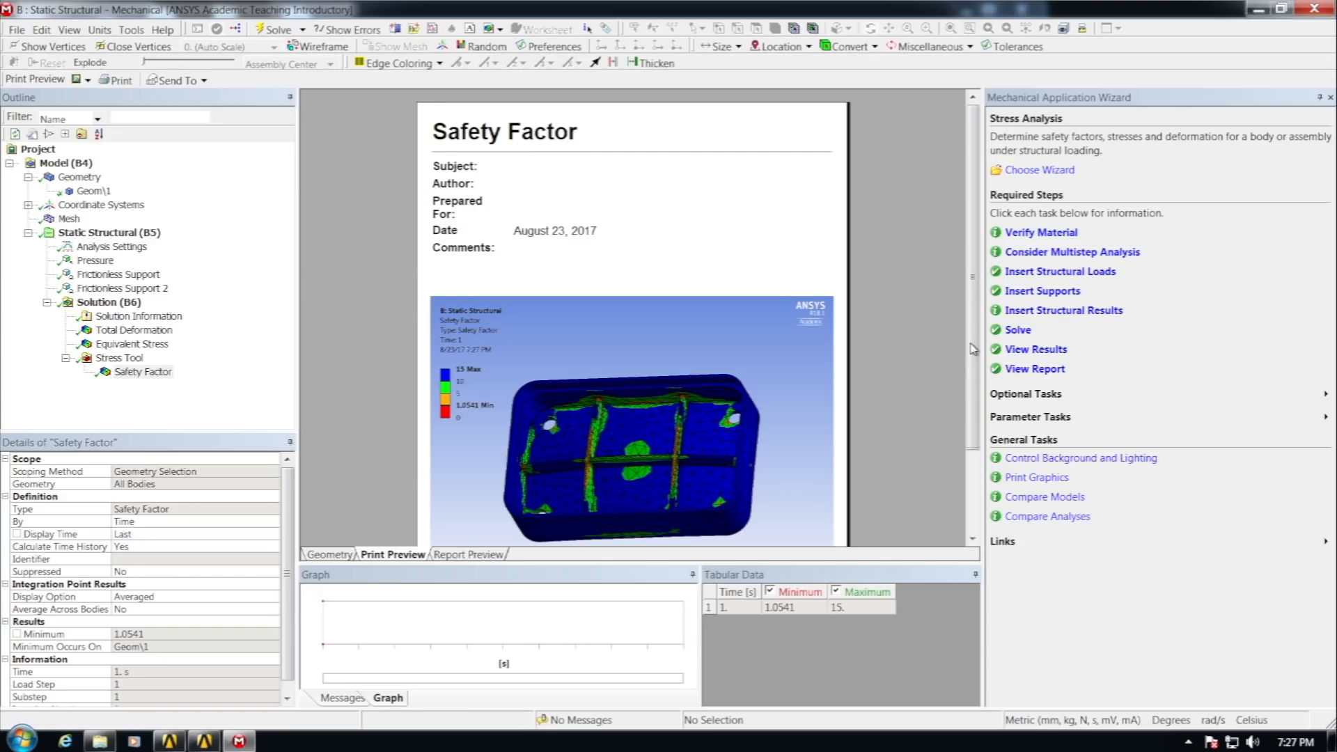
{"action": "scroll", "coordinate": [949, 386], "scroll_direction": "down", "scroll_amount": 3}
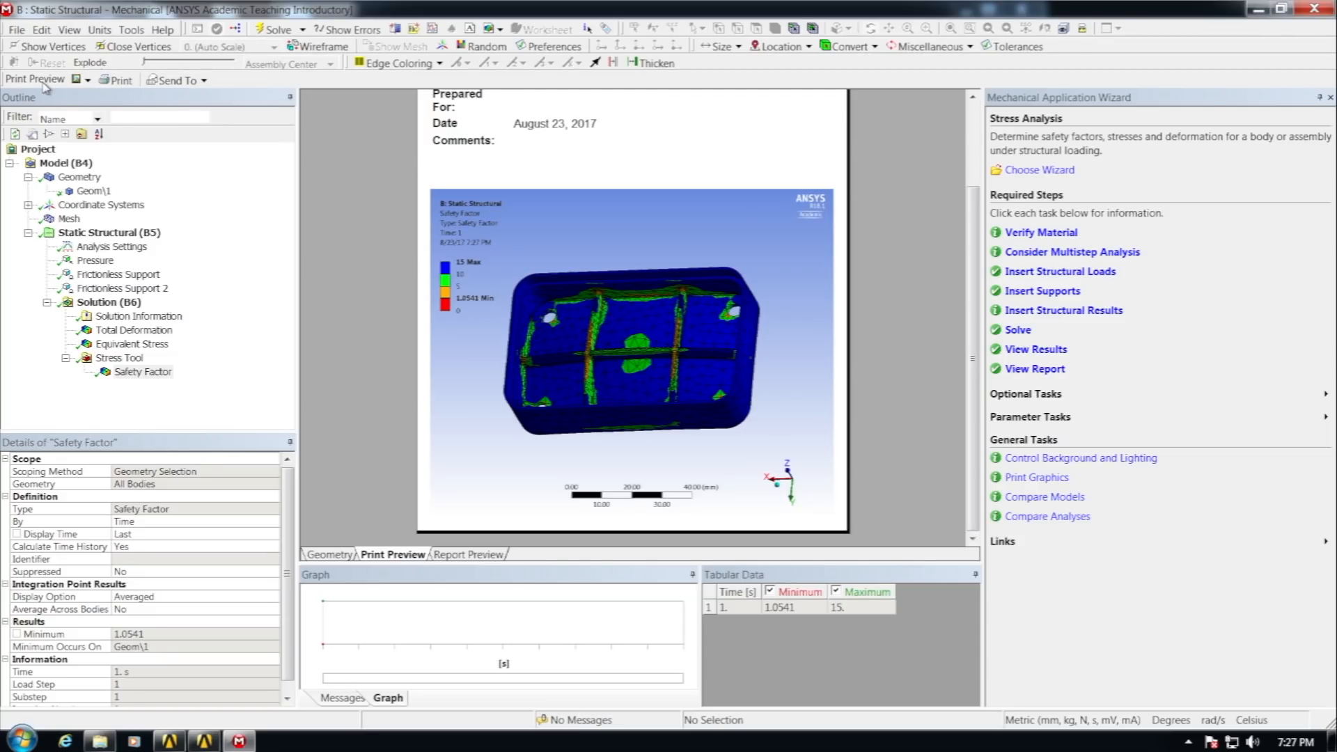
Step: Examine the print preview's image resolution choices and the destinations offered for sending the page
{"action": "left_click", "coordinate": [77, 82]}
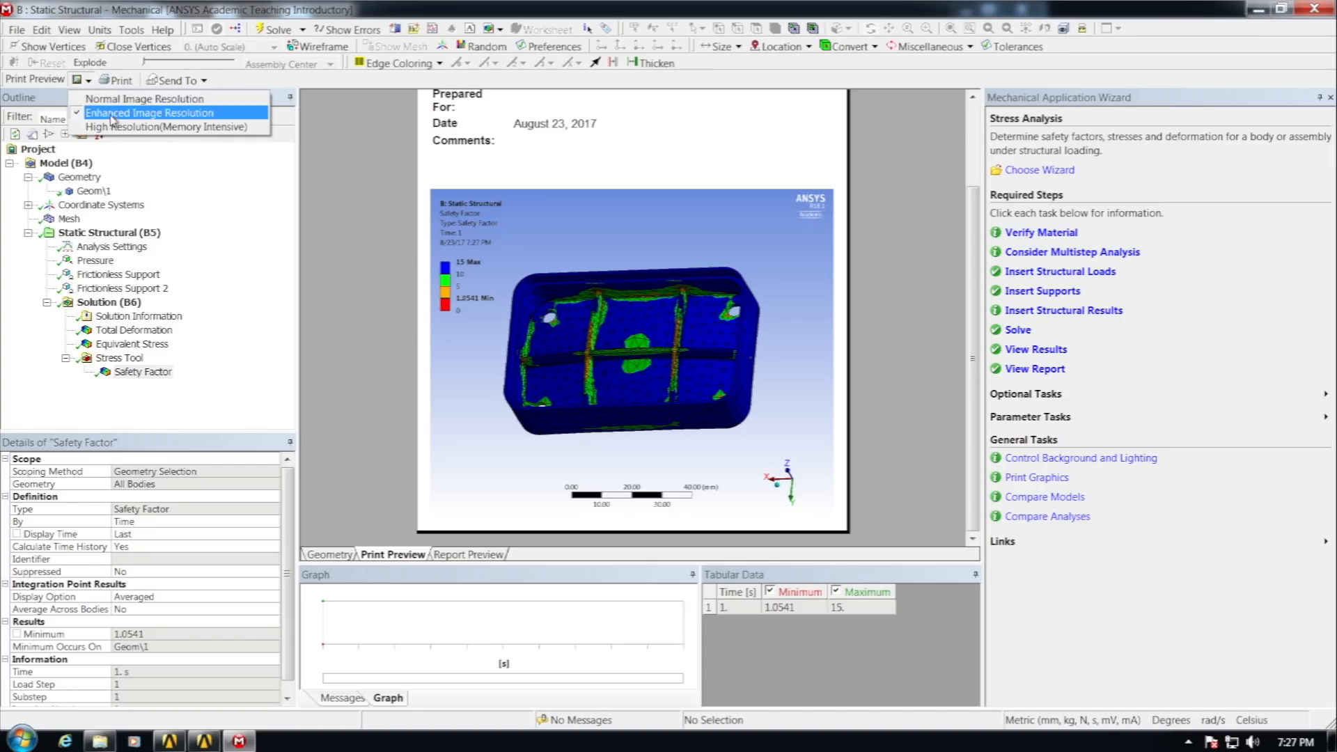
{"action": "left_click", "coordinate": [117, 126]}
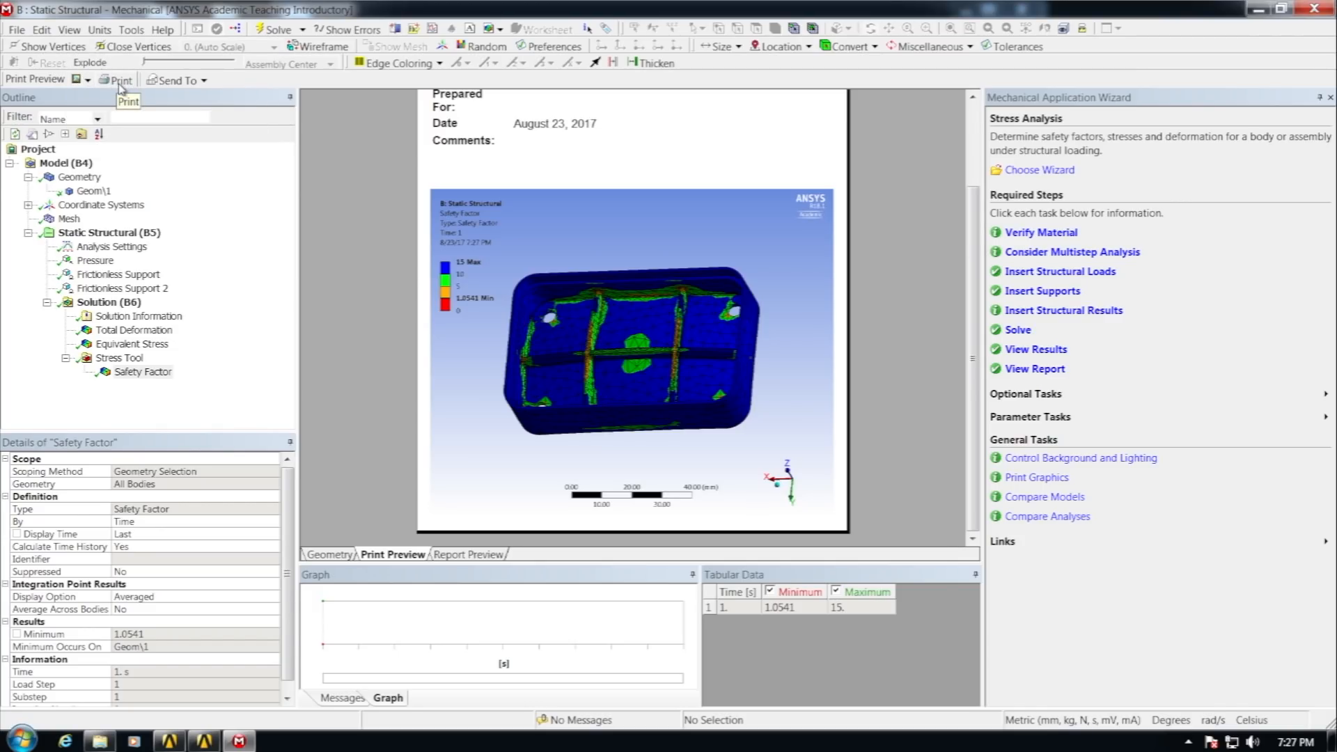
{"action": "left_click", "coordinate": [202, 82]}
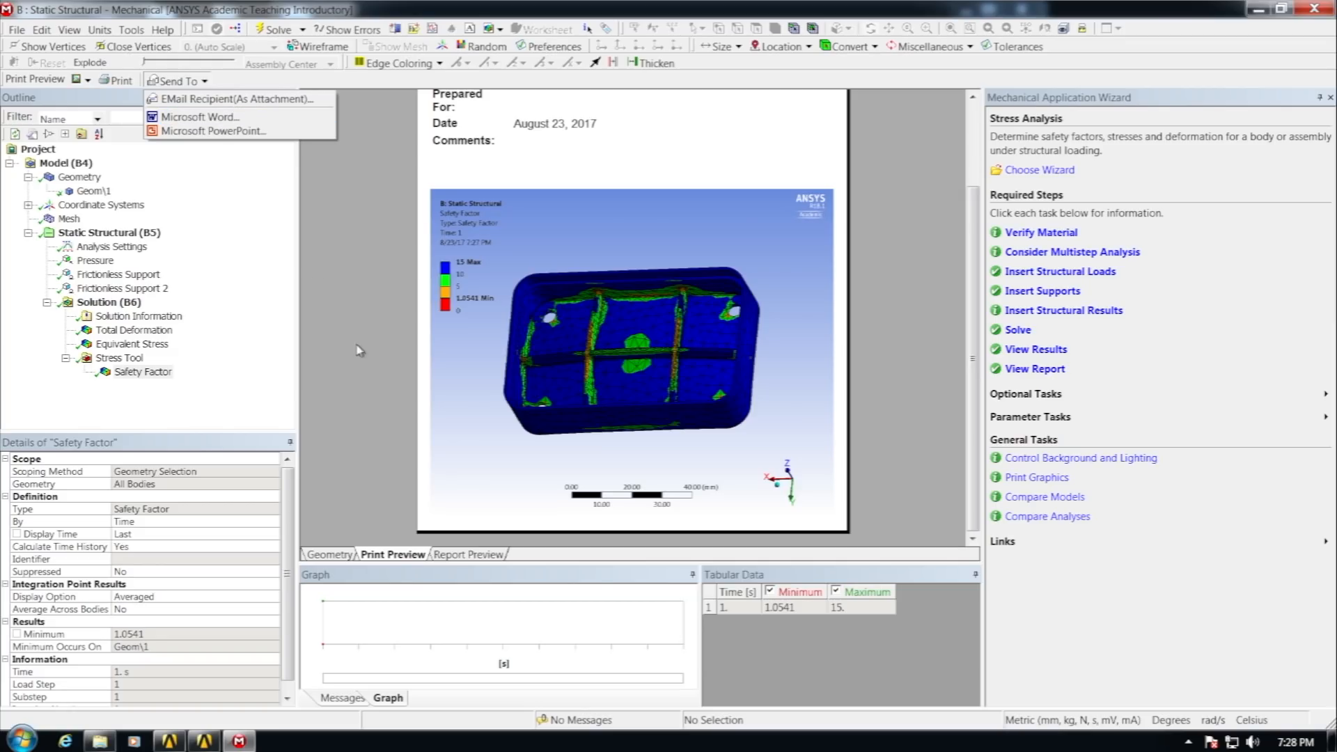
{"action": "left_click", "coordinate": [209, 117]}
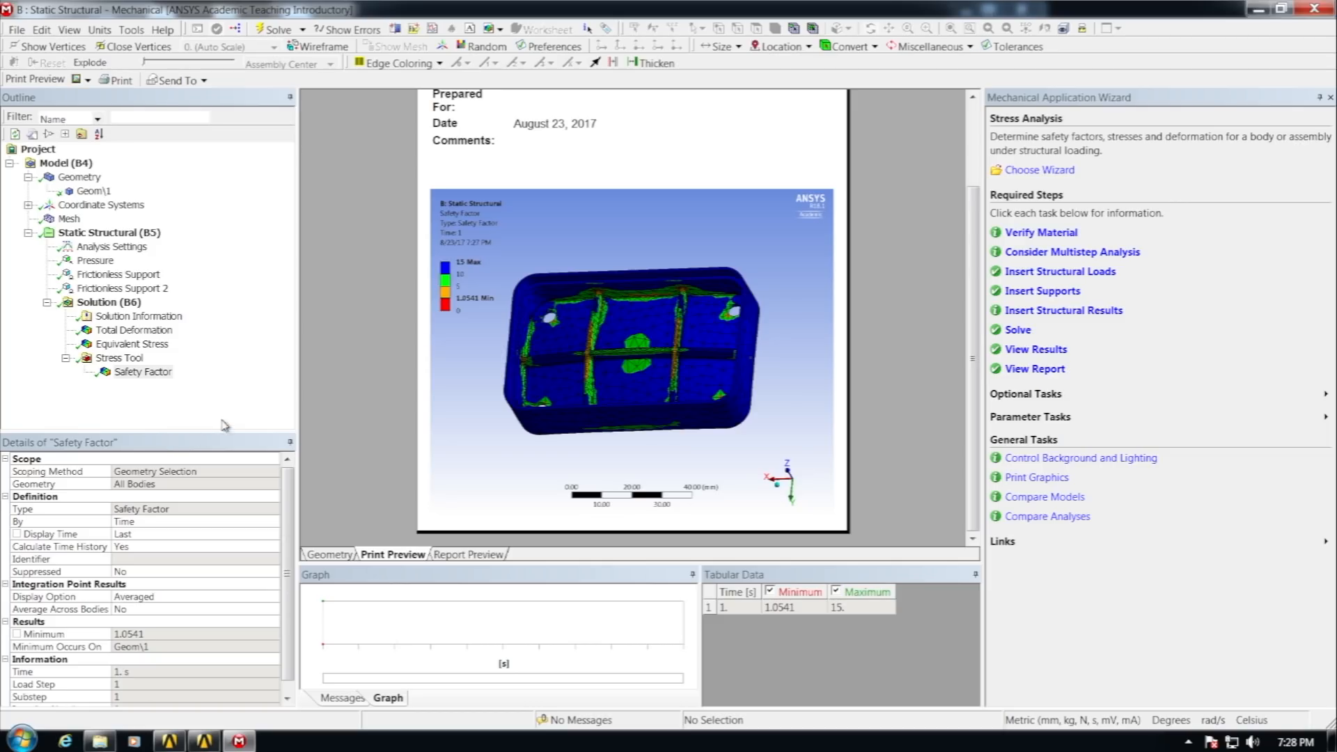
{"action": "left_click", "coordinate": [237, 376]}
Step: View the print preview pages of the Total Deformation, Equivalent Stress and Safety Factor results in turn
{"action": "left_click", "coordinate": [137, 333]}
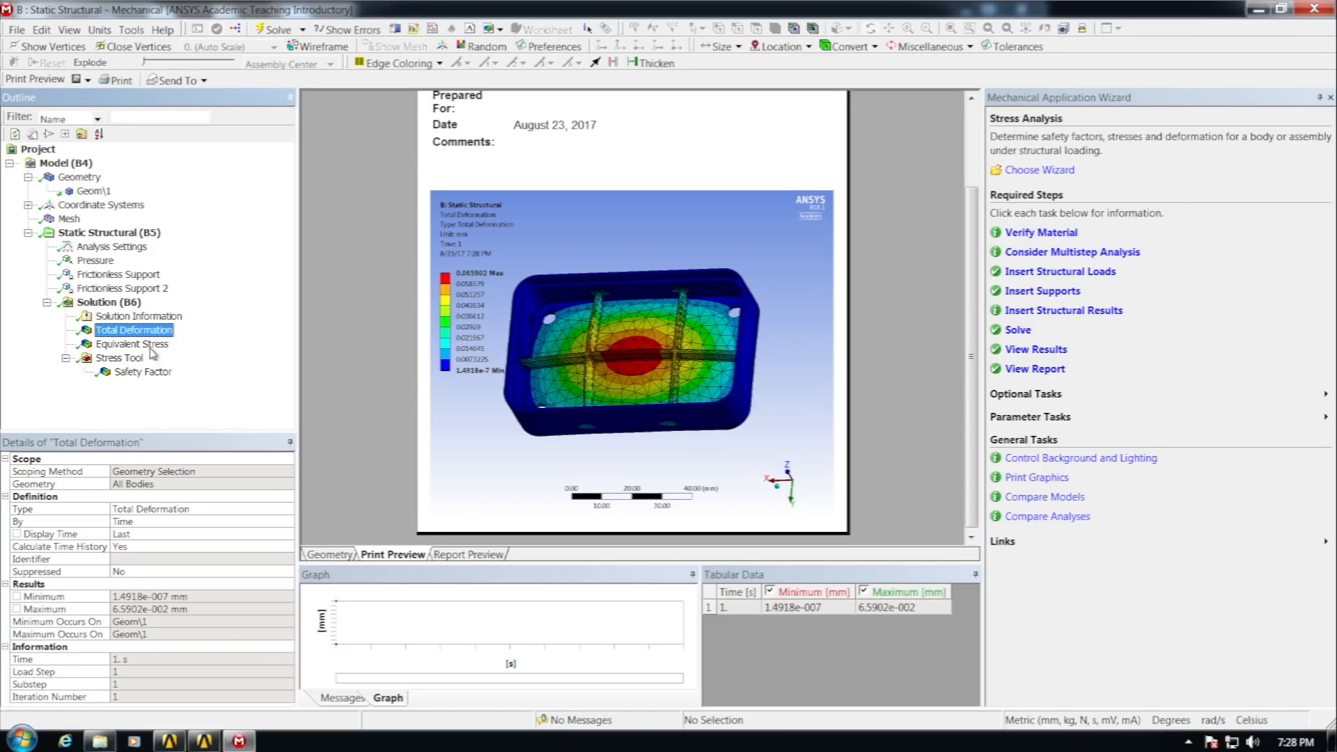
{"action": "left_click", "coordinate": [147, 344]}
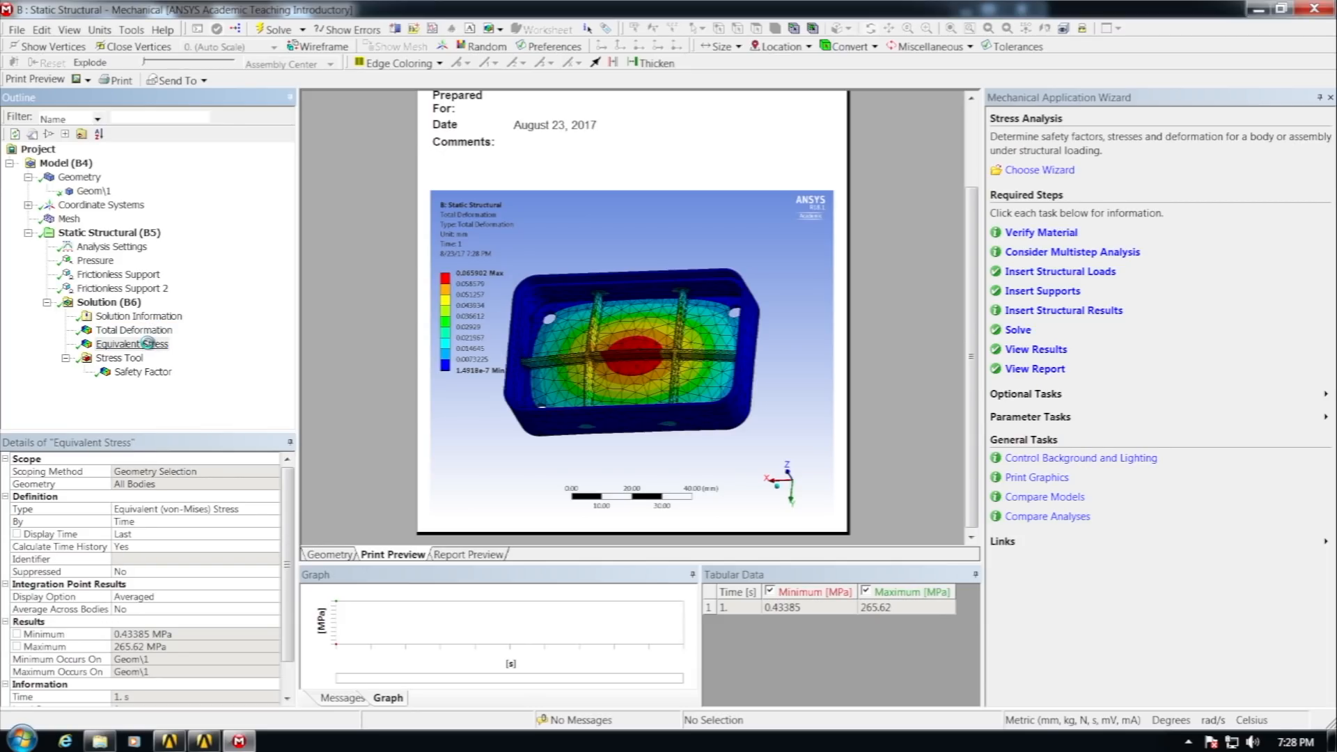
{"action": "left_click", "coordinate": [143, 372]}
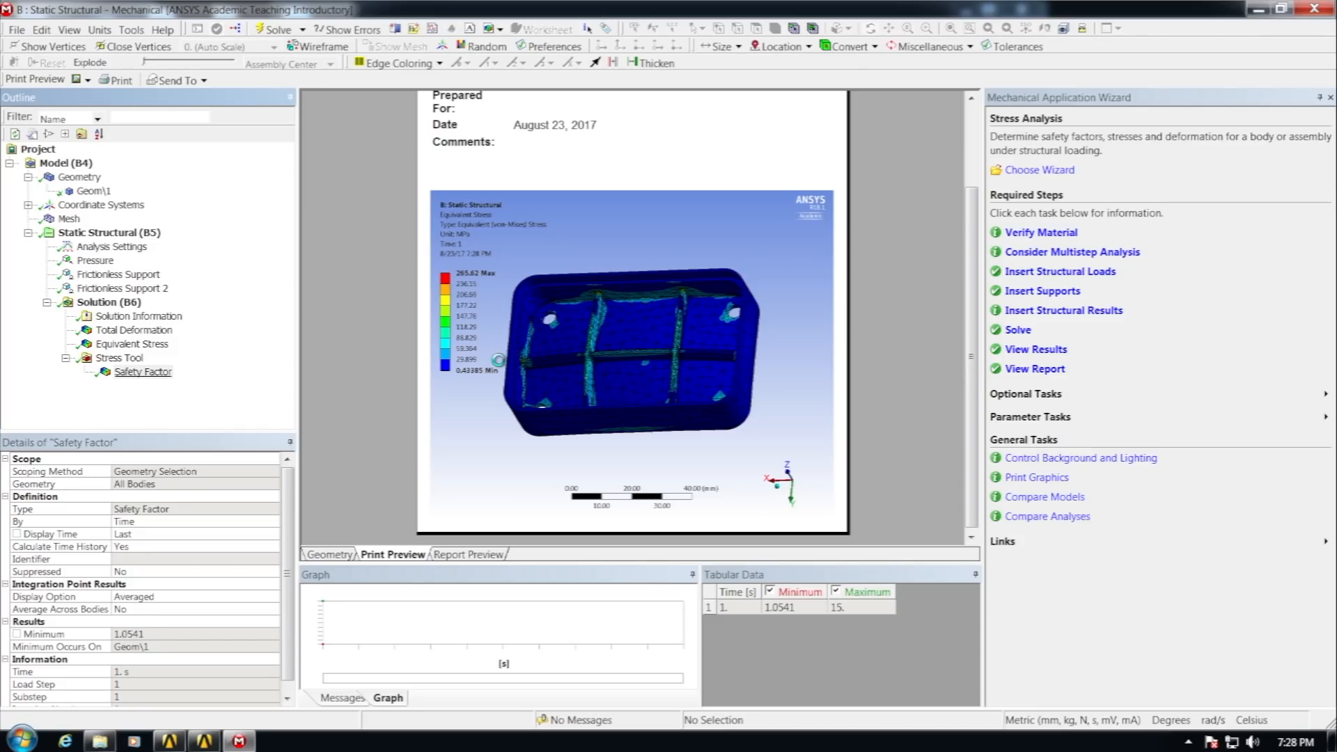